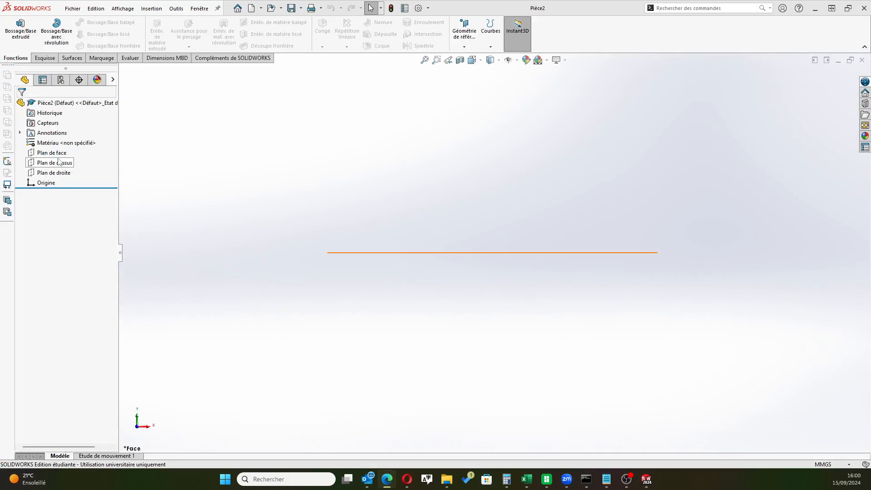
# Start a sketch on Plan de face and draw a closed five-pointed star from five crossing lines, its horizontal line passing through the origin
pyautogui.click(54, 152)
pyautogui.click(69, 143)
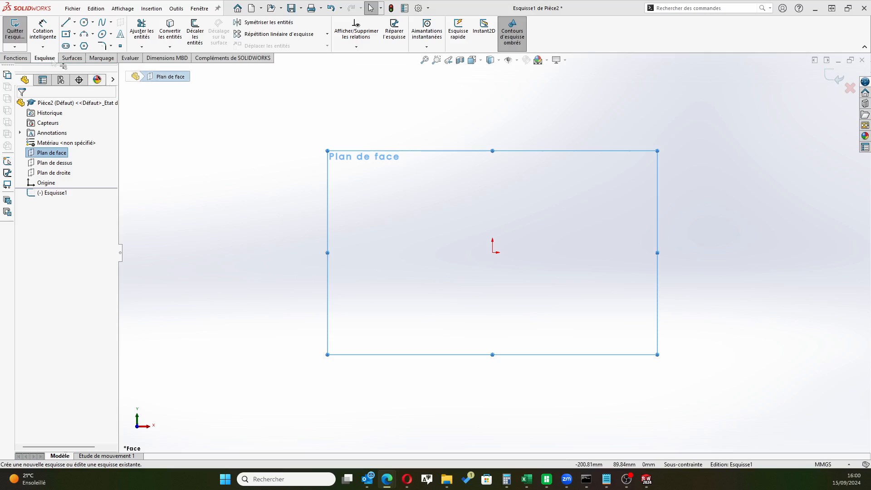
pyautogui.click(65, 22)
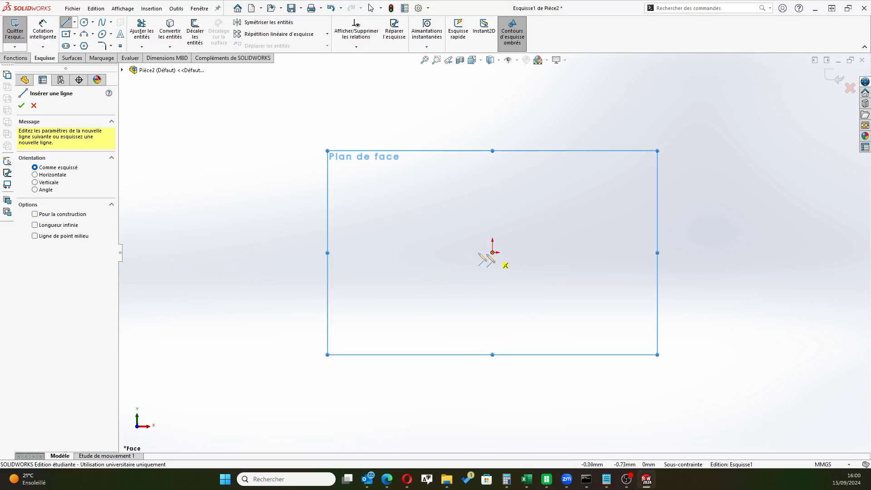
pyautogui.click(415, 253)
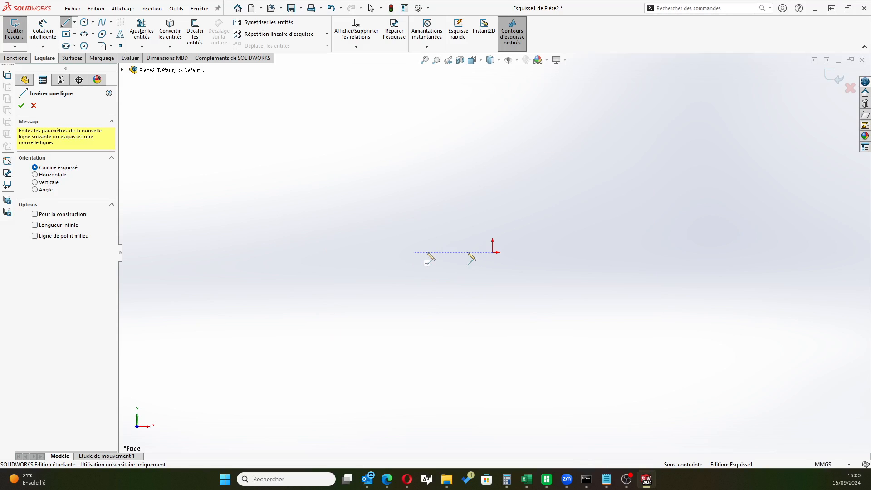
pyautogui.click(566, 252)
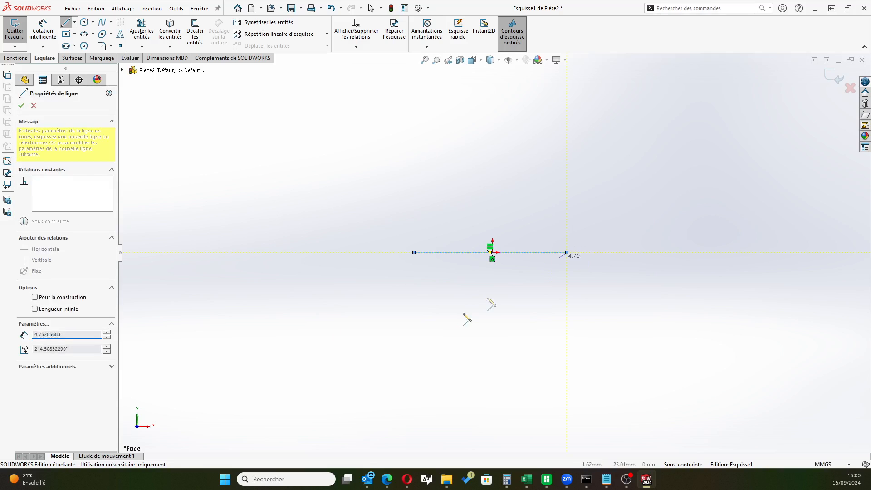
pyautogui.click(426, 362)
pyautogui.click(486, 140)
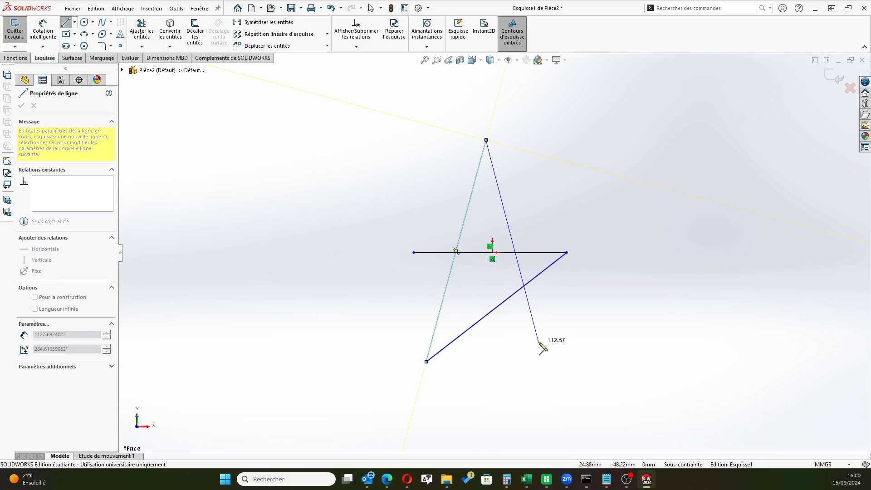
pyautogui.click(549, 358)
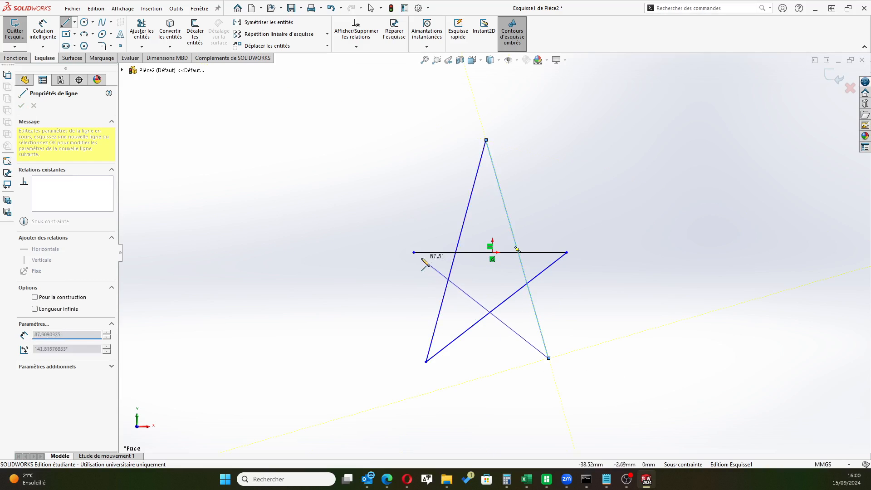
pyautogui.click(414, 252)
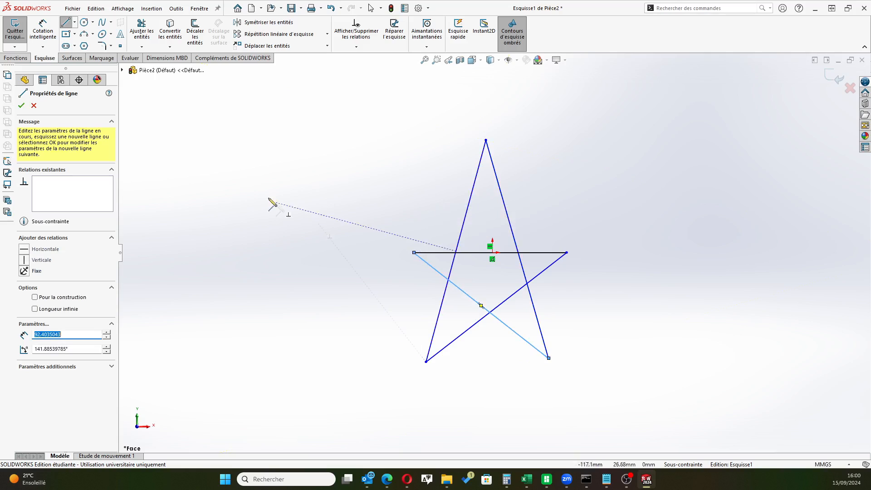
pyautogui.click(21, 106)
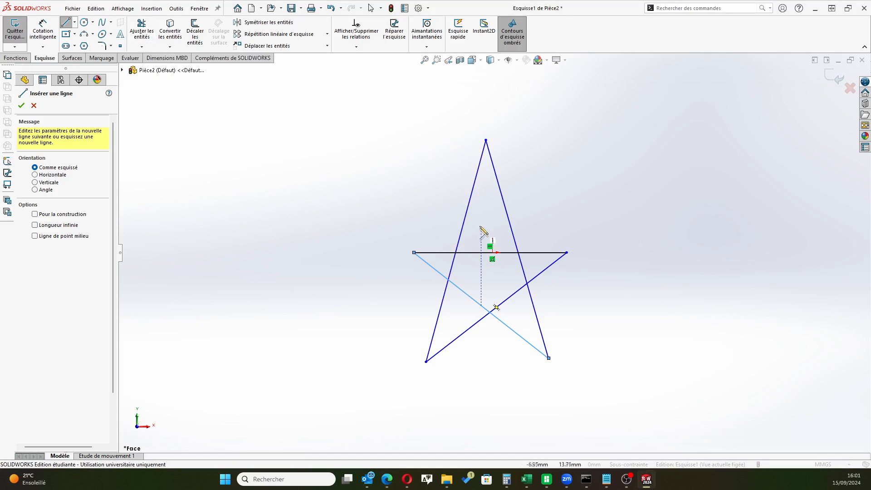
pyautogui.click(491, 215)
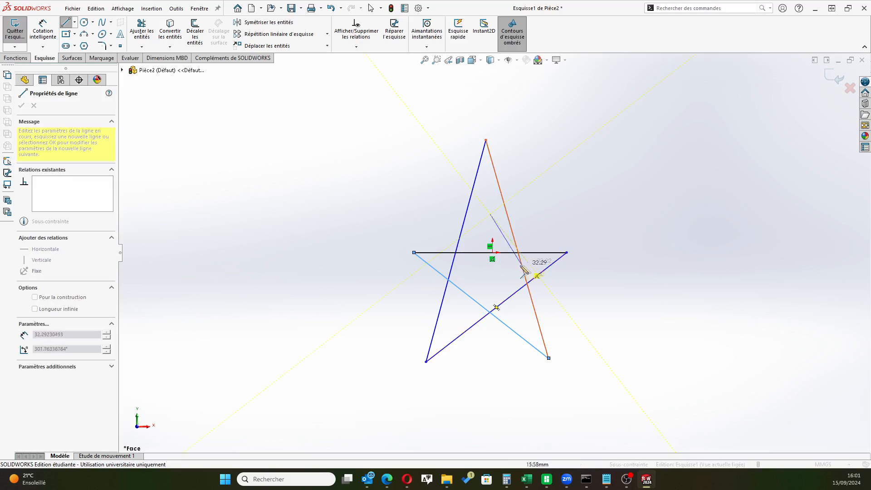
pyautogui.click(507, 264)
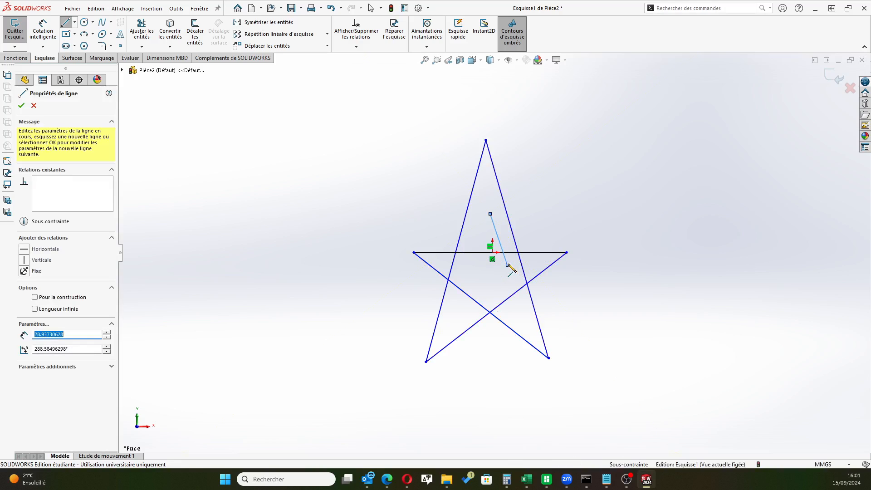
pyautogui.press('Escape')
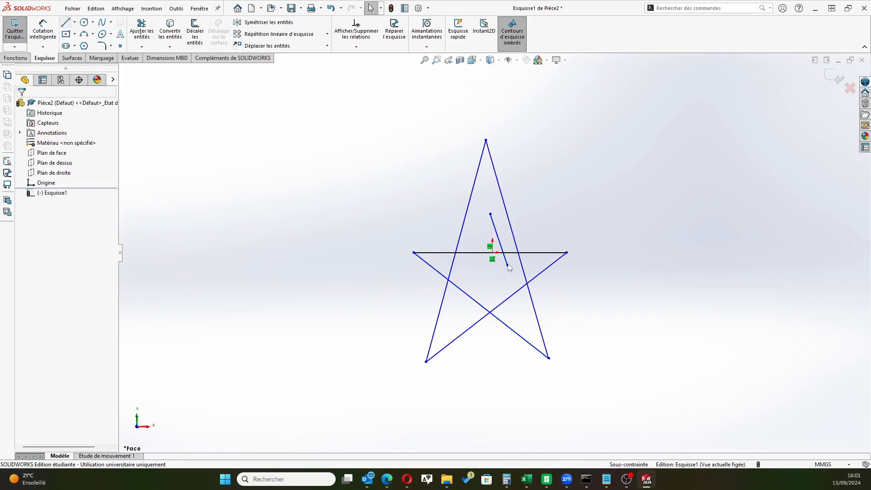
# Trim away every line segment inside the star, including the stray short line, leaving only the outer contour
pyautogui.click(141, 31)
pyautogui.moveTo(496, 219)
pyautogui.mouseDown()
pyautogui.moveTo(467, 235)
pyautogui.moveTo(472, 276)
pyautogui.moveTo(526, 264)
pyautogui.moveTo(510, 282)
pyautogui.moveTo(508, 306)
pyautogui.moveTo(454, 300)
pyautogui.moveTo(446, 266)
pyautogui.mouseUp()
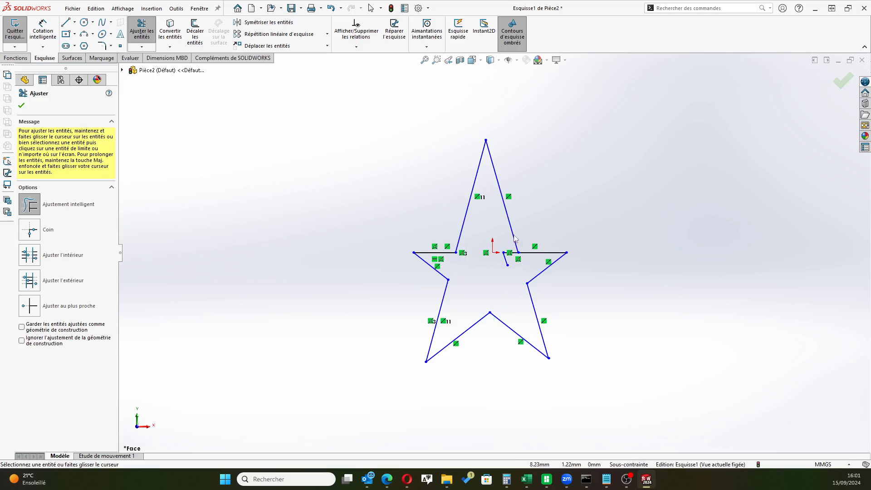
pyautogui.scroll(3, 511, 253)
pyautogui.scroll(-6, 510, 258)
pyautogui.moveTo(491, 200)
pyautogui.mouseDown()
pyautogui.moveTo(512, 244)
pyautogui.moveTo(453, 272)
pyautogui.mouseUp()
pyautogui.scroll(5, 386, 269)
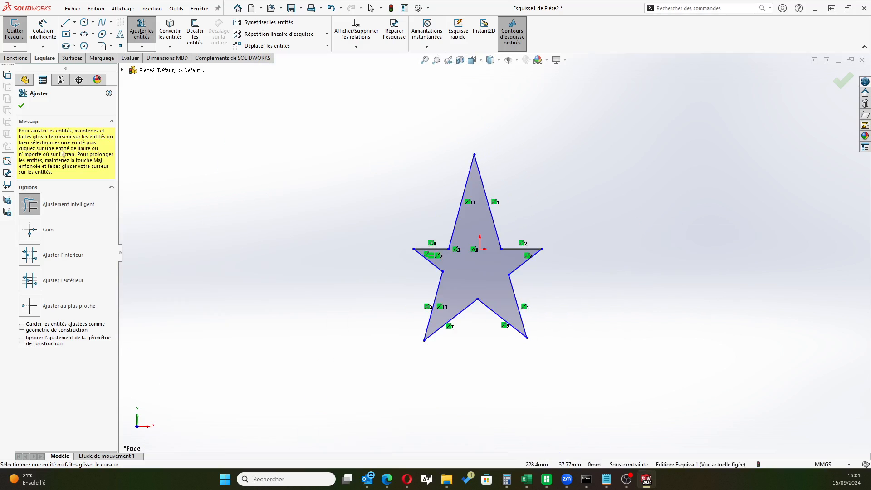
pyautogui.click(21, 106)
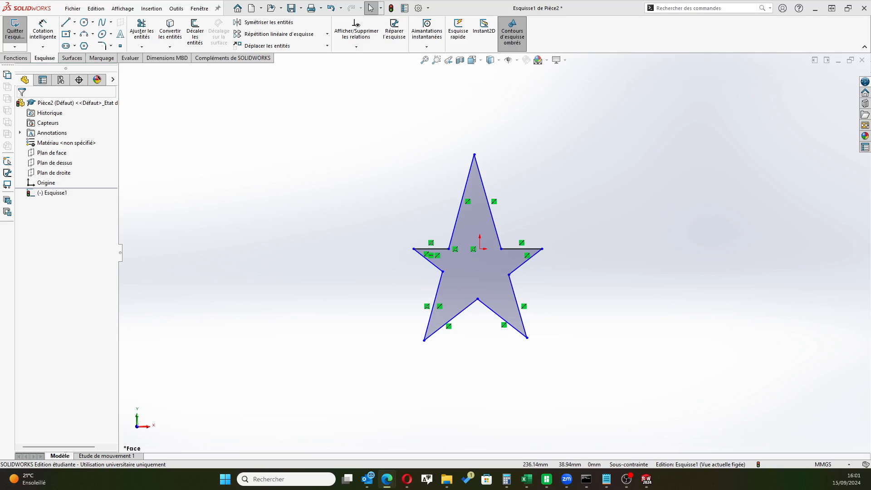
# Draw a construction line about 93 mm long from the star's upper tip to the inner vertex between its two lower arms
pyautogui.click(75, 22)
pyautogui.click(81, 44)
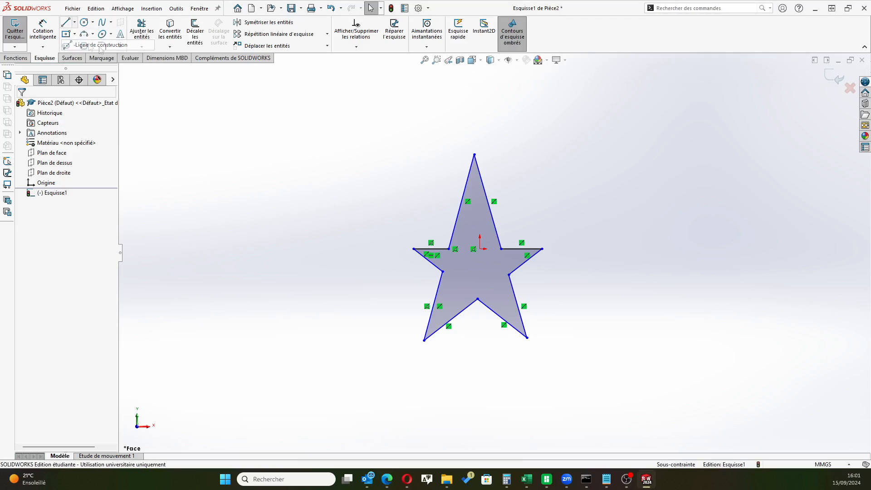
pyautogui.click(475, 155)
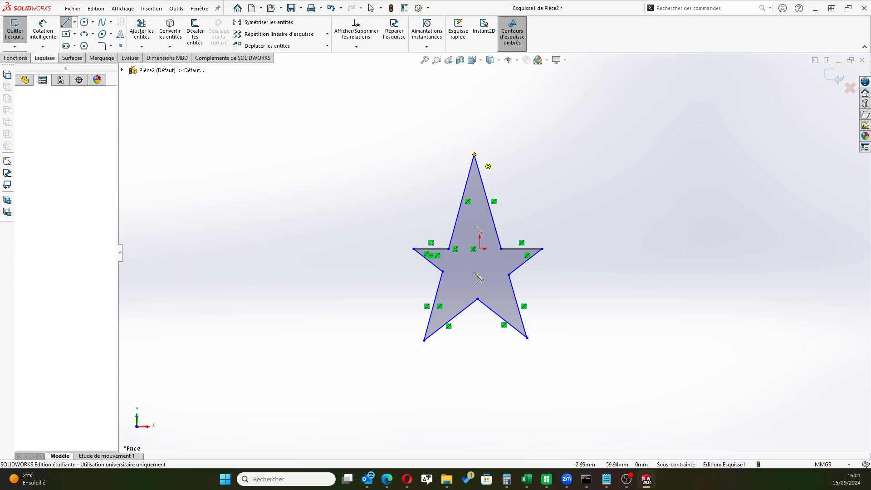
pyautogui.click(477, 299)
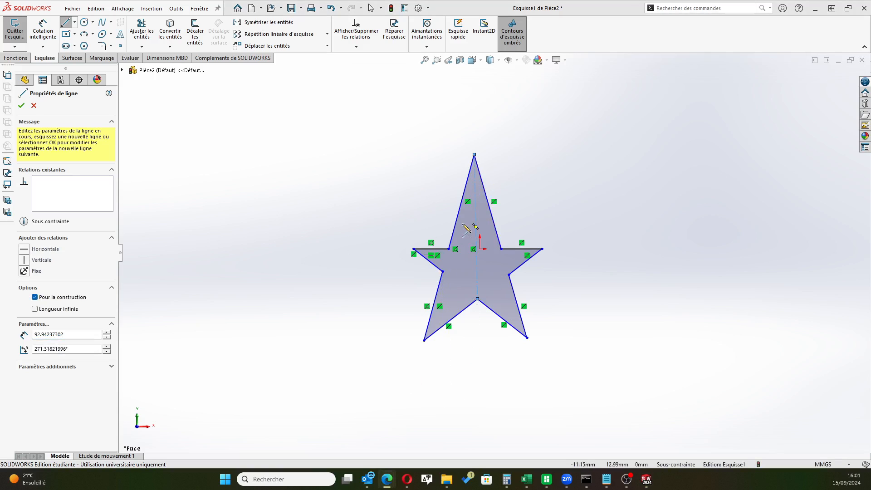
pyautogui.scroll(-2, 458, 218)
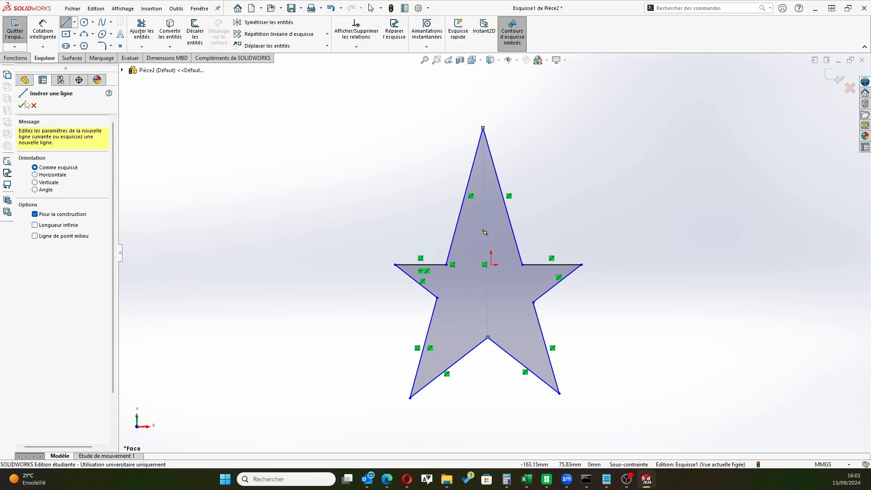
pyautogui.press('Escape')
# Apply a Verticale relation to the star's construction line
pyautogui.click(476, 211)
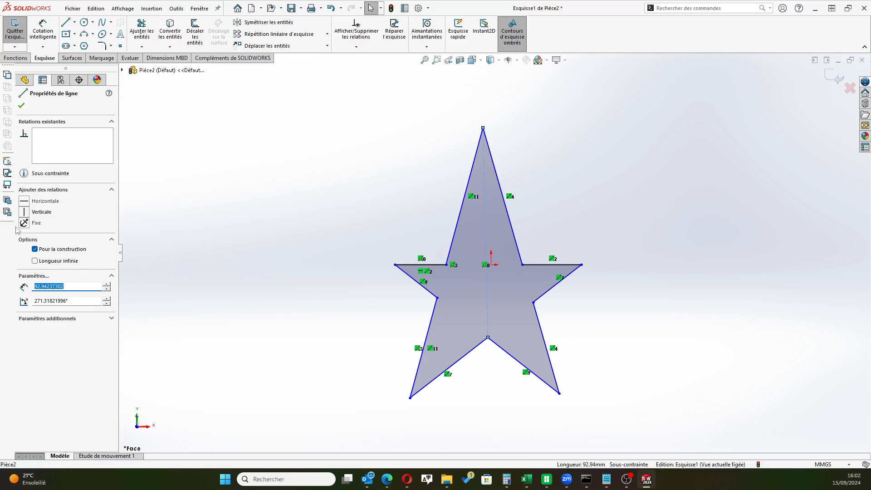
pyautogui.click(27, 211)
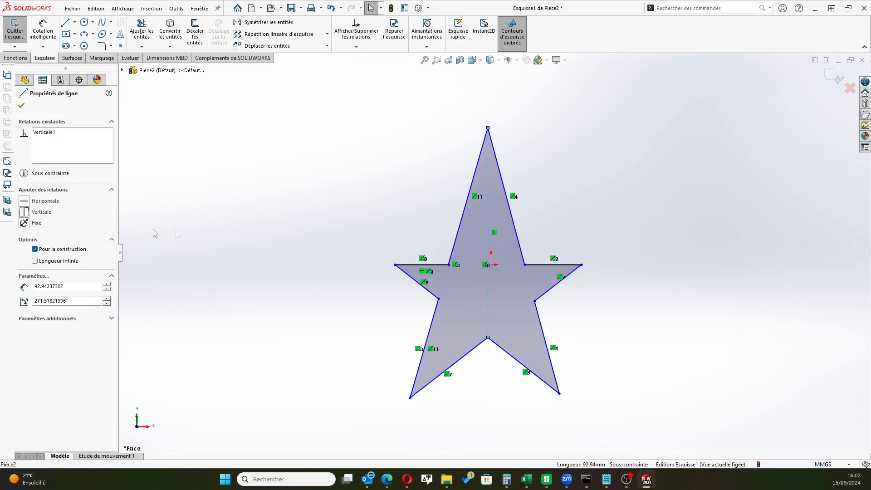
pyautogui.click(21, 105)
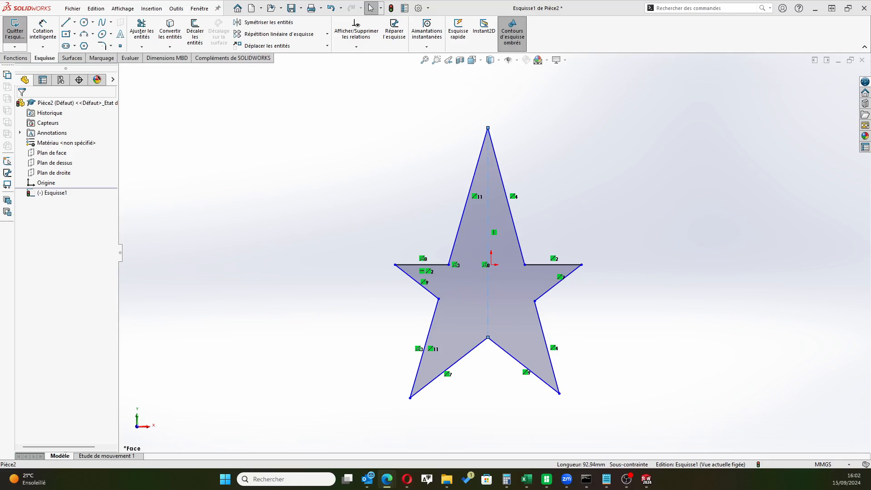
pyautogui.click(512, 215)
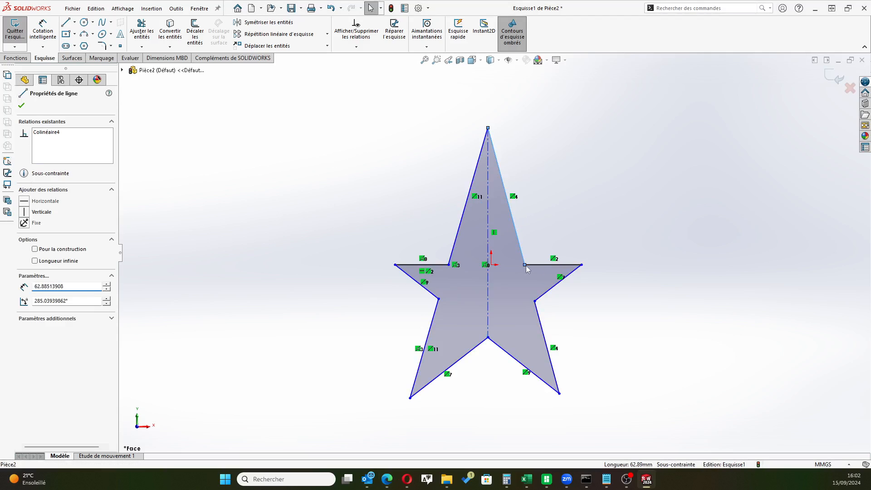
pyautogui.click(541, 264)
pyautogui.click(542, 265)
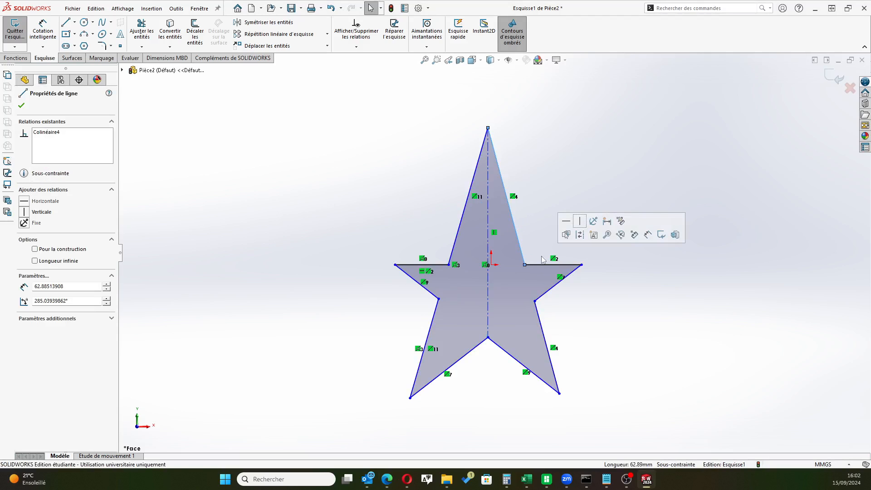
pyautogui.click(46, 133)
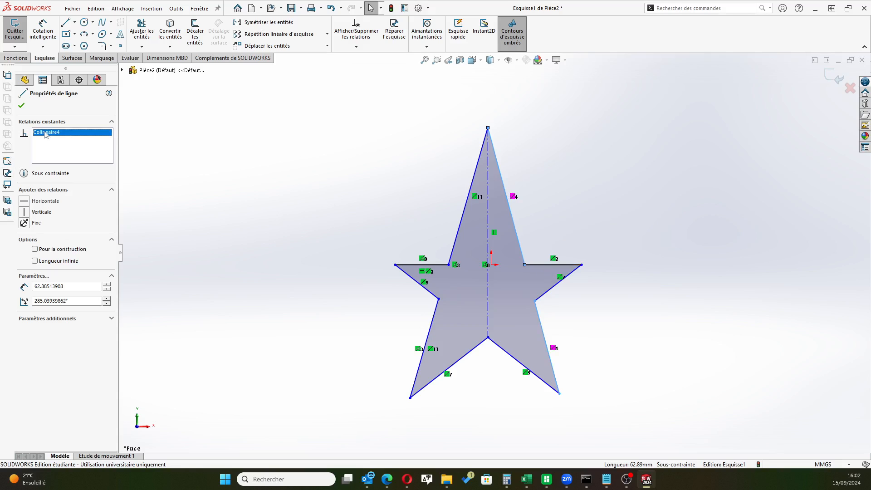
pyautogui.click(21, 105)
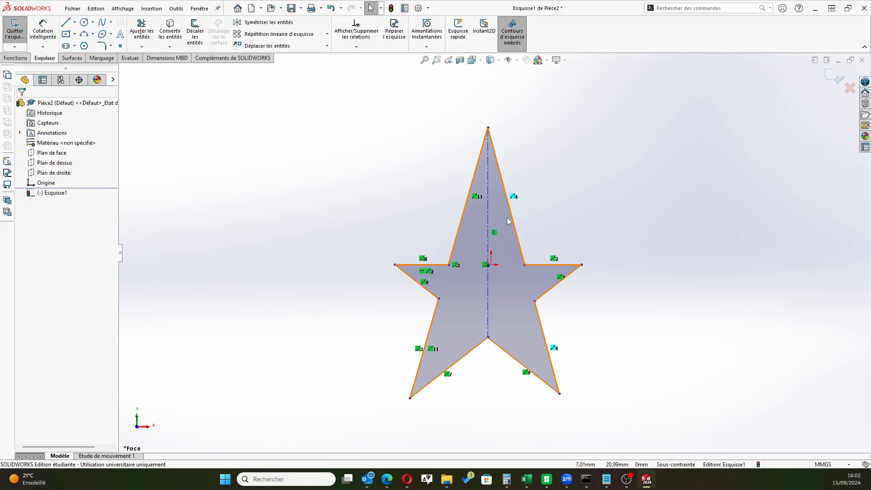
# Apply an Egale relation to the upper arm's right edge, both right arm edges and the lower right arm's inner edge
pyautogui.click(536, 268)
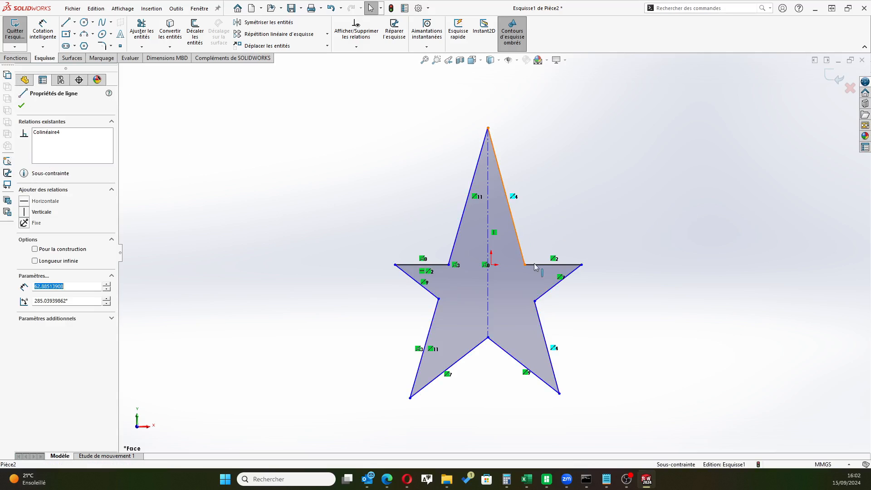
pyautogui.click(536, 265)
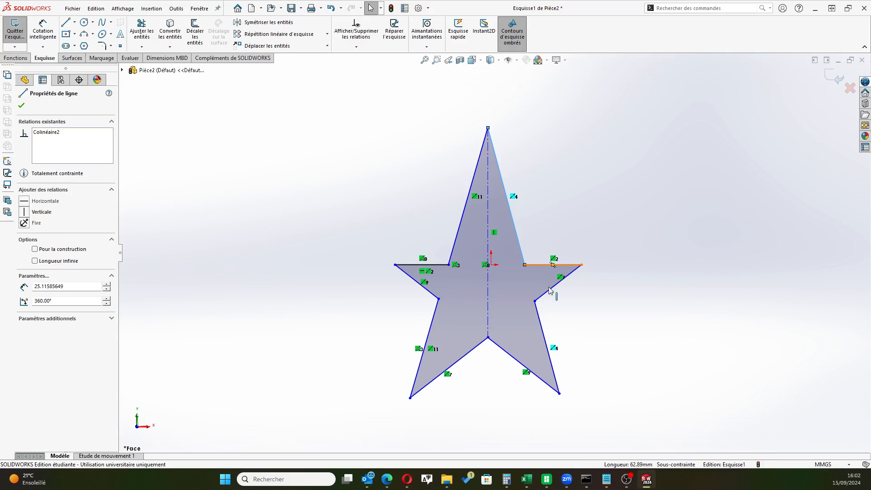
pyautogui.keyDown('ctrl'); pyautogui.click(550, 291); pyautogui.keyUp('ctrl')
pyautogui.keyDown('ctrl'); pyautogui.click(540, 323); pyautogui.keyUp('ctrl')
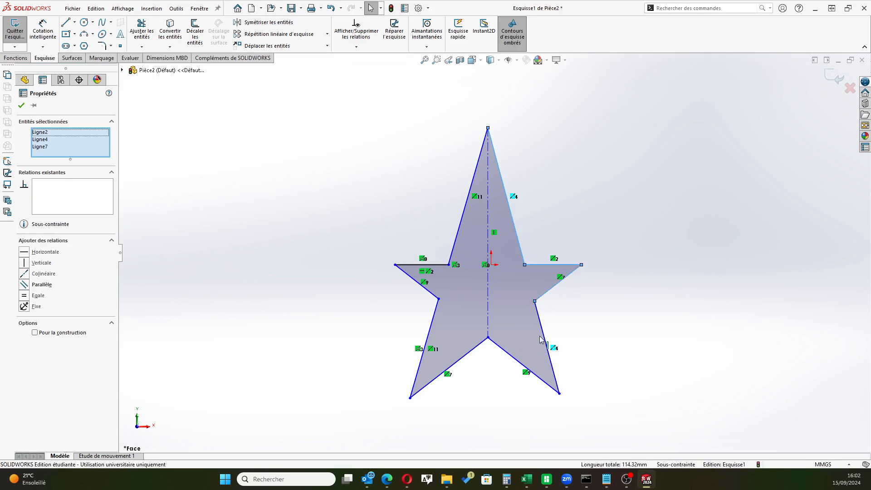
pyautogui.click(542, 337)
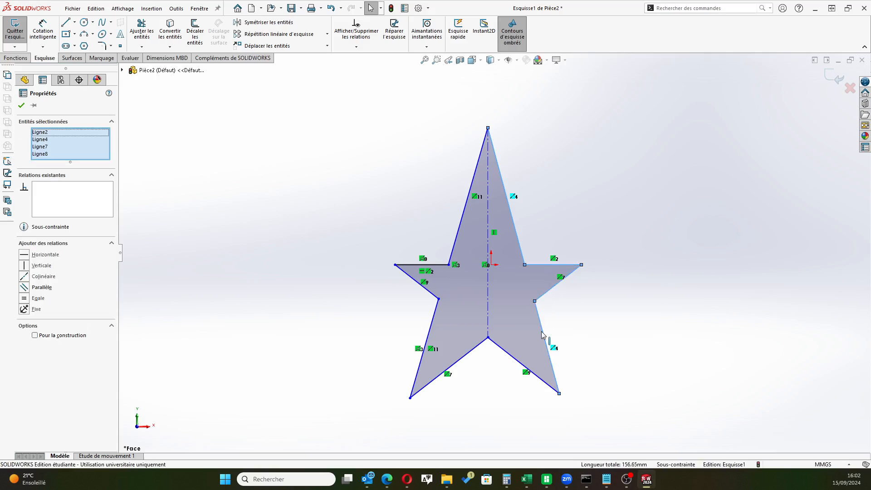
pyautogui.keyDown('ctrl'); pyautogui.click(502, 349); pyautogui.keyUp('ctrl')
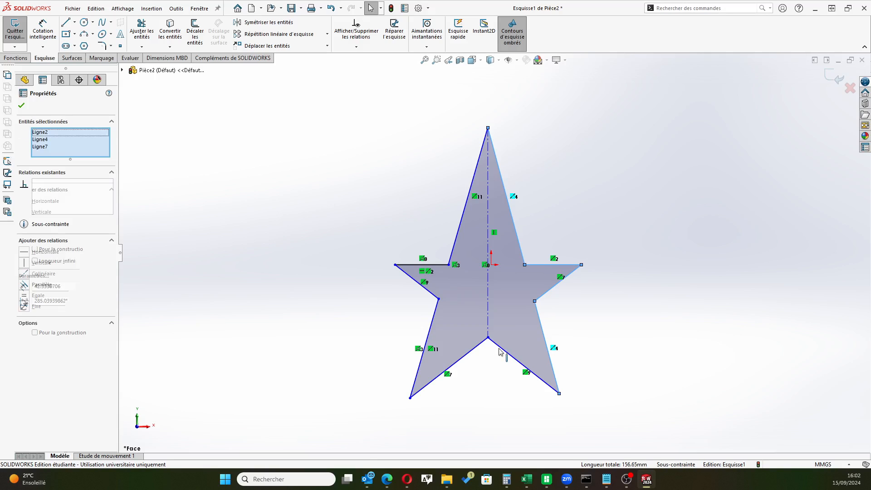
pyautogui.keyDown('ctrl'); pyautogui.click(500, 350); pyautogui.keyUp('ctrl')
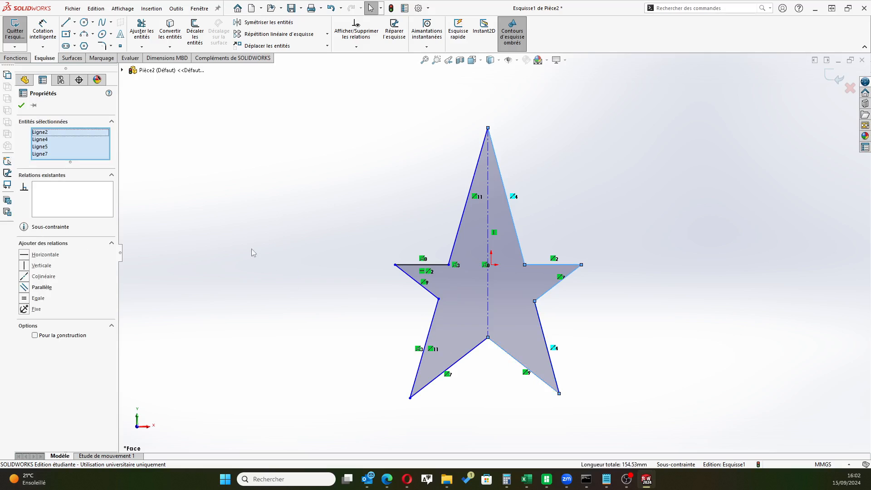
pyautogui.click(24, 298)
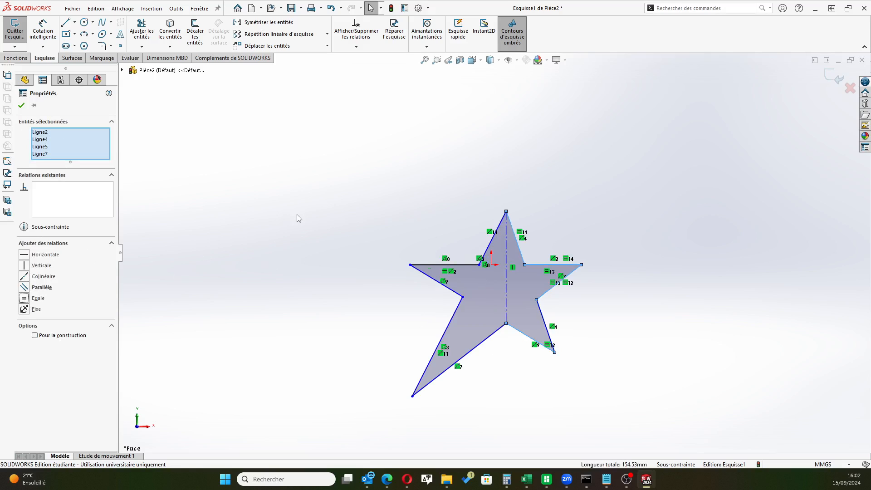
pyautogui.click(21, 105)
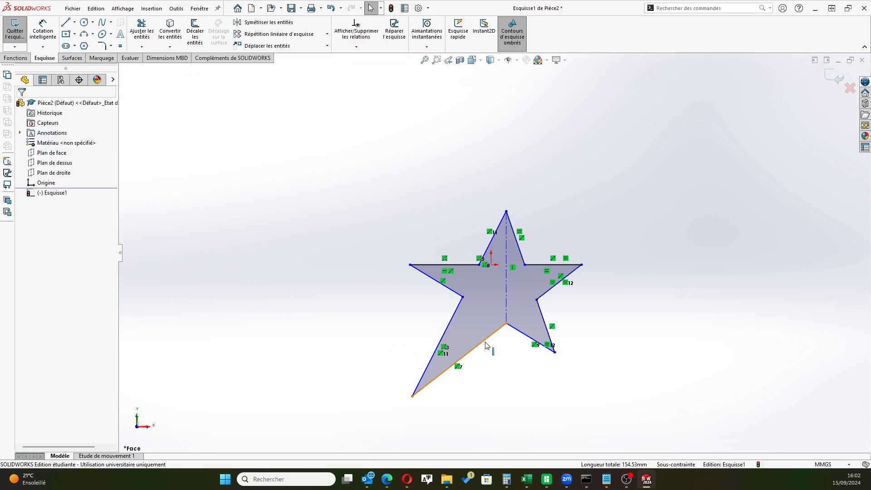
# Apply a Symétrique relation to the inner edges of the two lower arms about the vertical construction line
pyautogui.click(472, 349)
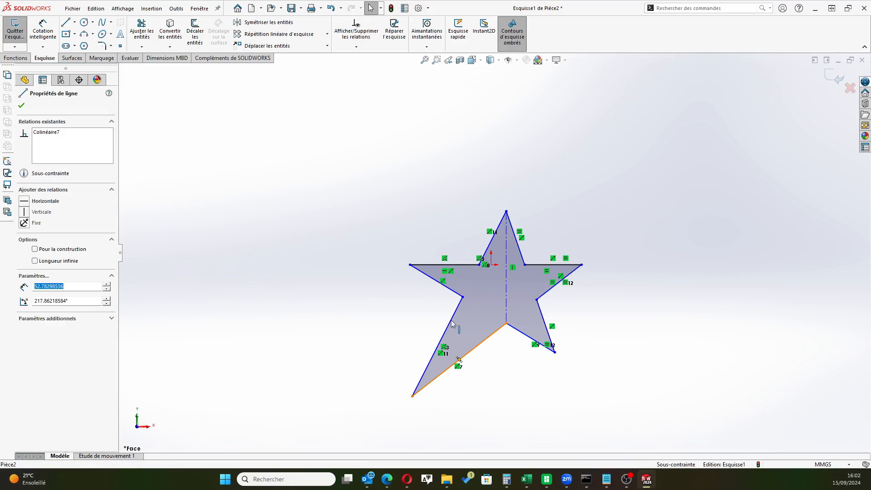
pyautogui.click(506, 292)
pyautogui.keyDown('ctrl'); pyautogui.click(524, 336); pyautogui.keyUp('ctrl')
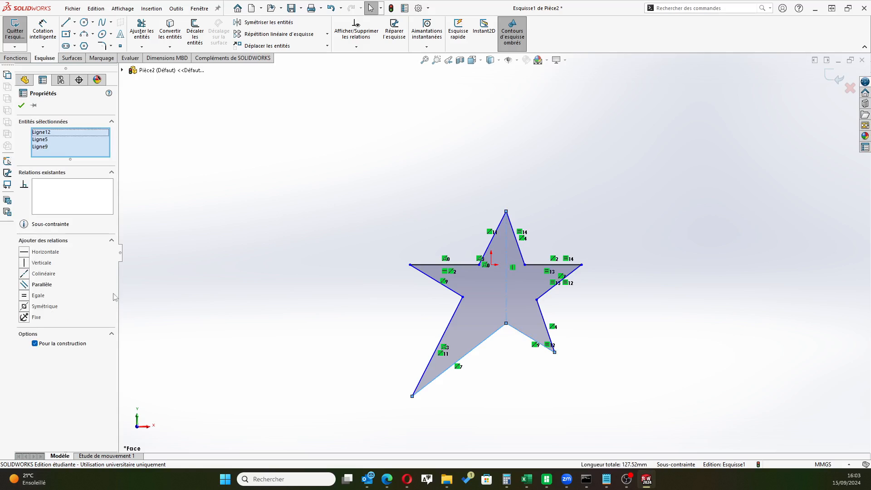
pyautogui.click(24, 307)
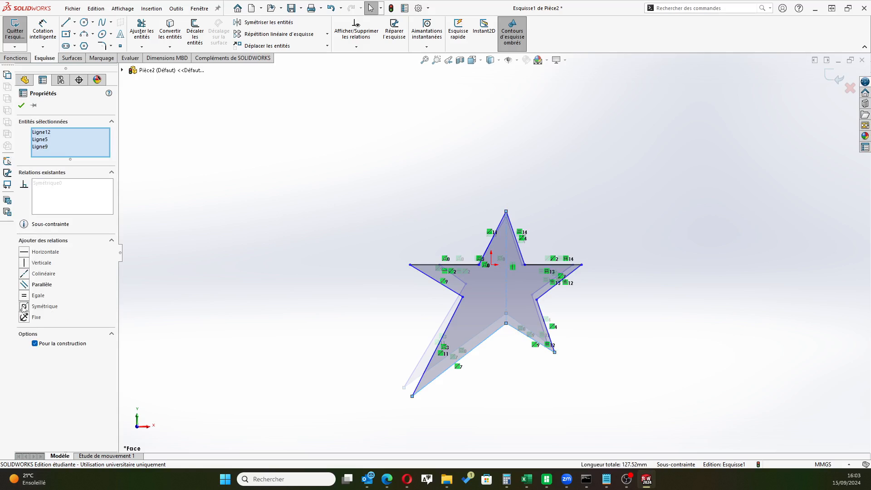
pyautogui.click(360, 292)
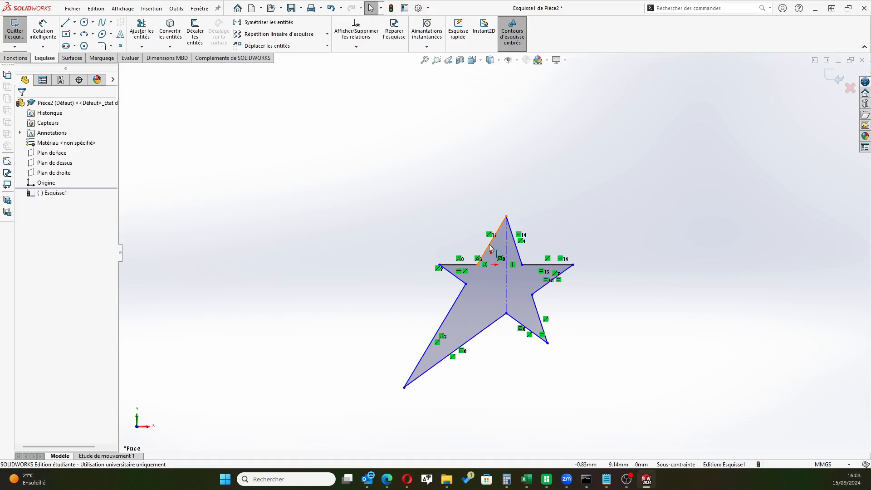
# Apply a Symétrique relation to the upper arm's two edges about the vertical construction line
pyautogui.click(507, 250)
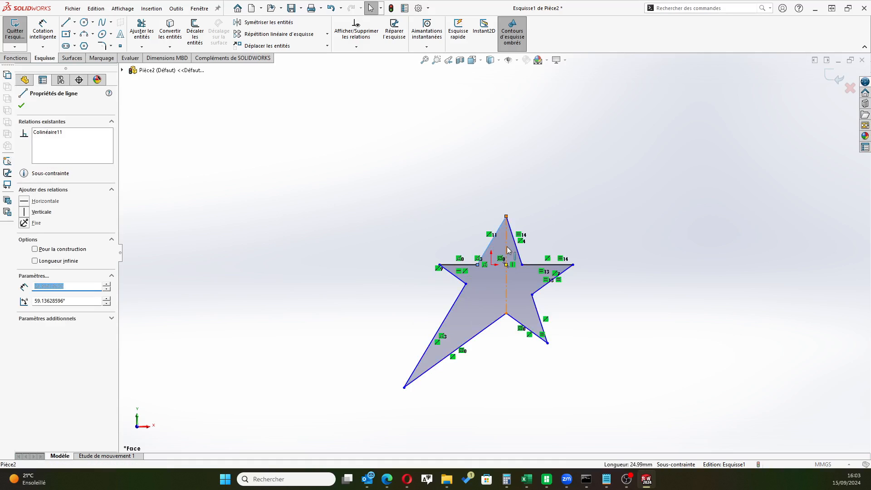
pyautogui.keyDown('ctrl'); pyautogui.click(518, 250); pyautogui.keyUp('ctrl')
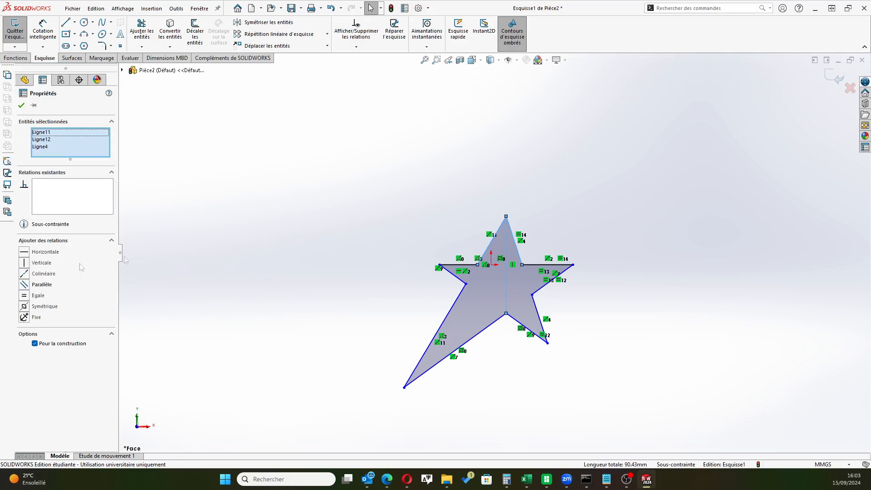
pyautogui.click(30, 307)
pyautogui.click(390, 249)
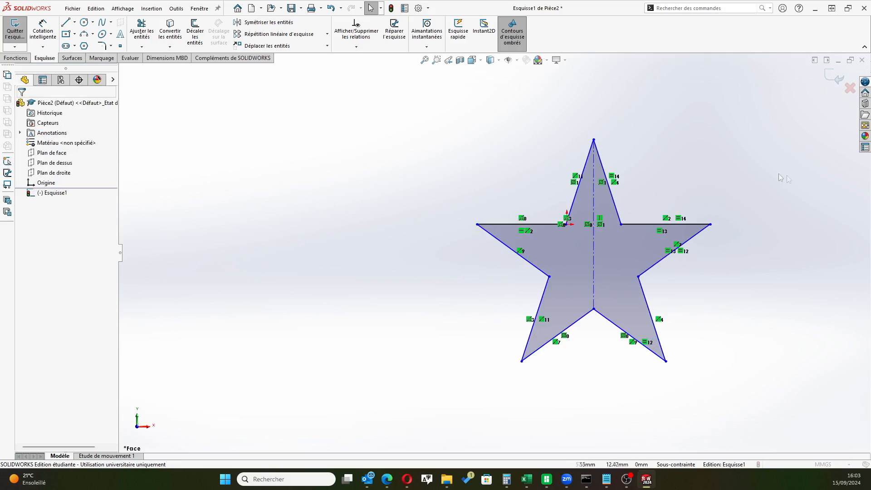
# Move the star's lower right tip outward and inward and its left tip inward to test the contour's constraints
pyautogui.scroll(-1, 777, 179)
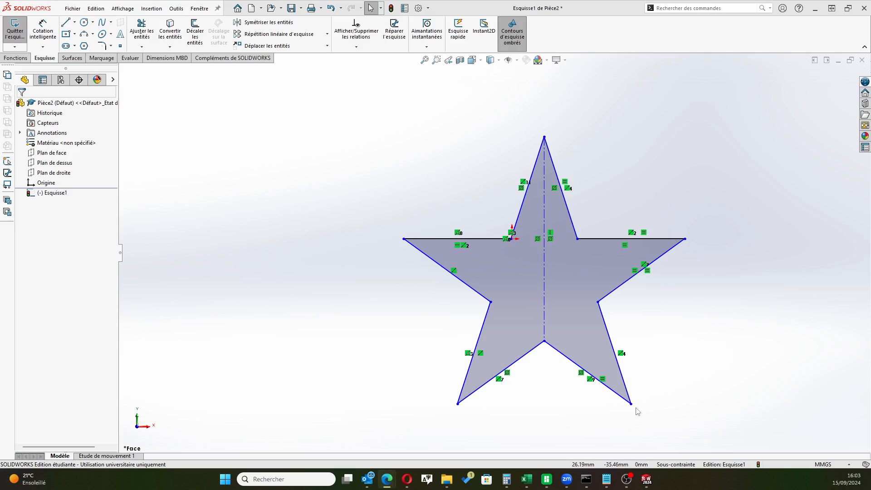
pyautogui.moveTo(632, 407); pyautogui.dragTo(658, 423)
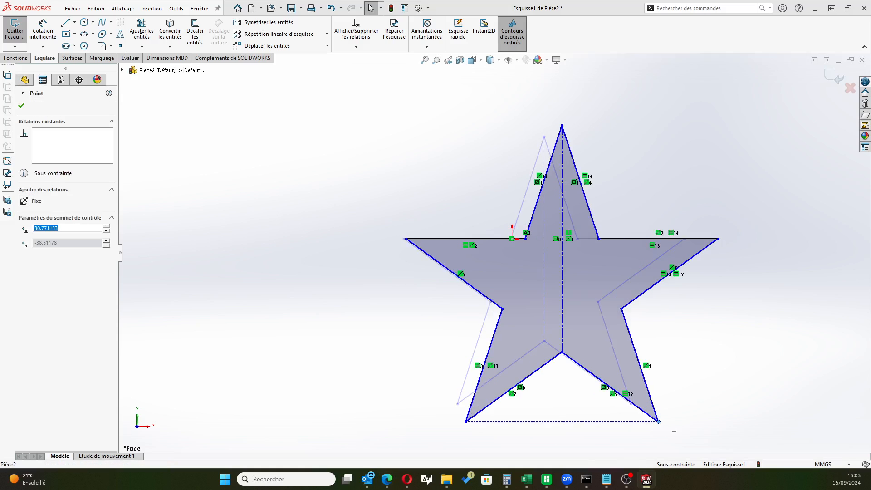
pyautogui.moveTo(660, 424); pyautogui.dragTo(616, 360)
pyautogui.moveTo(448, 239); pyautogui.dragTo(473, 239)
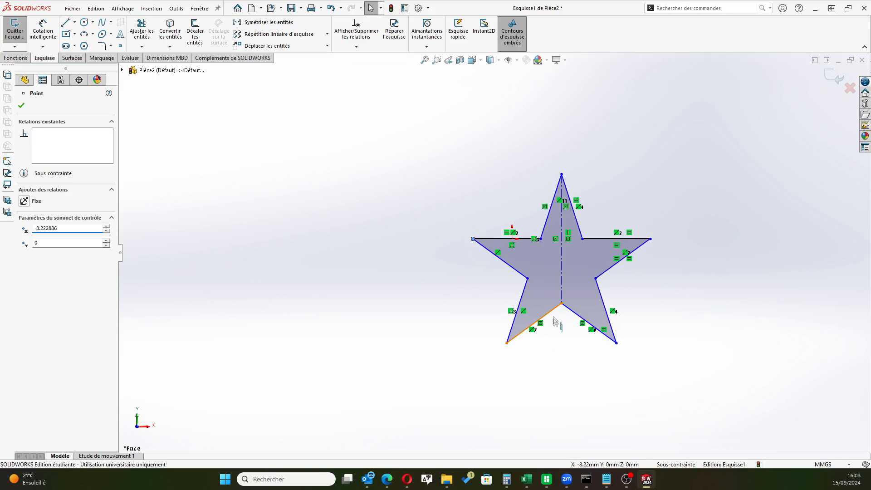
# Apply an Egale relation to the inner edges of the star's two lower arms
pyautogui.click(535, 322)
pyautogui.click(590, 324)
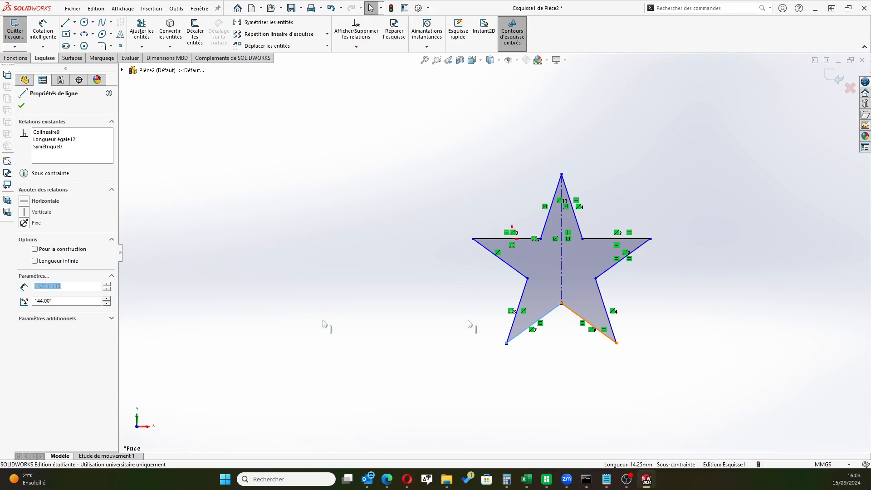
pyautogui.click(34, 306)
pyautogui.click(485, 277)
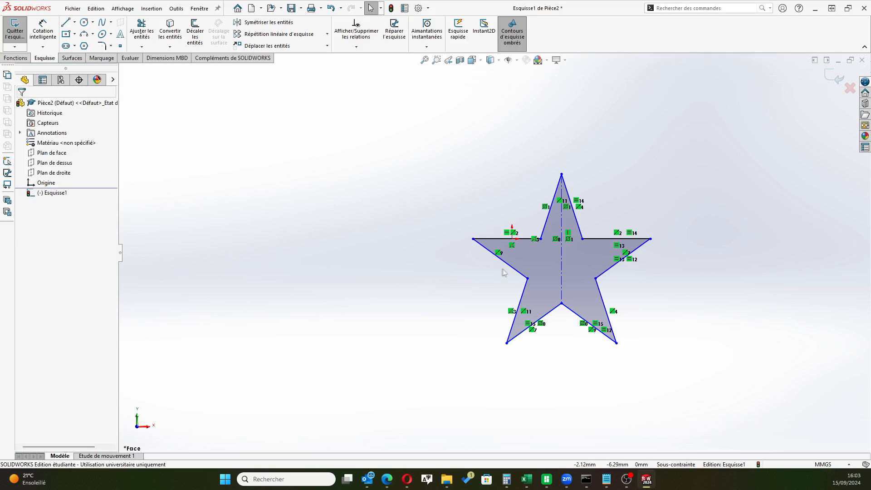
# Apply an Egale relation to both lower left arm edges, the left arm's lower edge and the upper arm's left edge
pyautogui.click(552, 311)
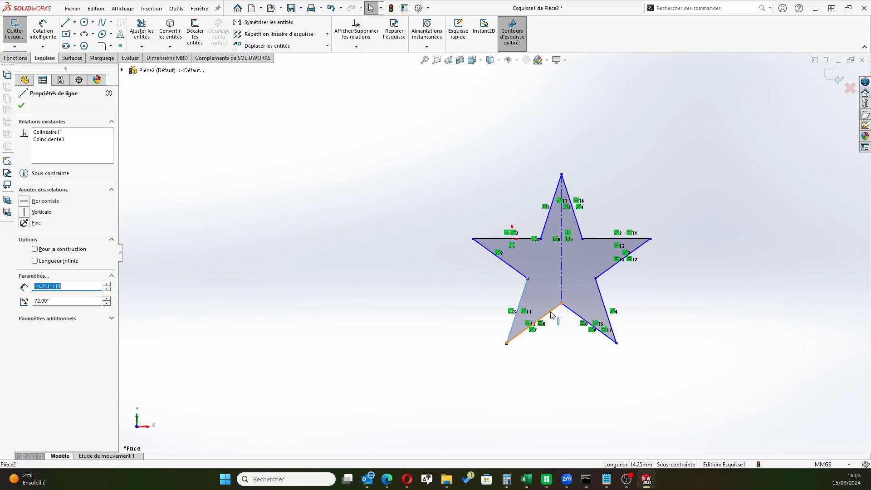
pyautogui.keyDown('ctrl'); pyautogui.click(504, 262); pyautogui.keyUp('ctrl')
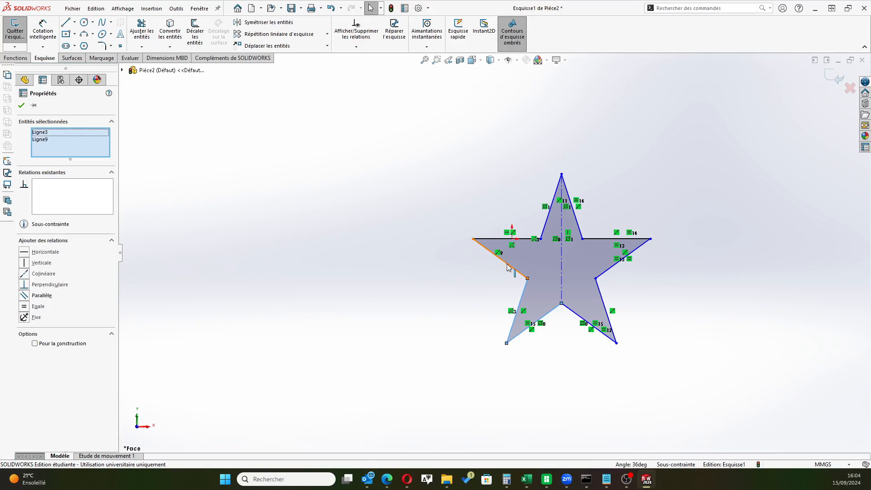
pyautogui.keyDown('ctrl'); pyautogui.click(547, 221); pyautogui.keyUp('ctrl')
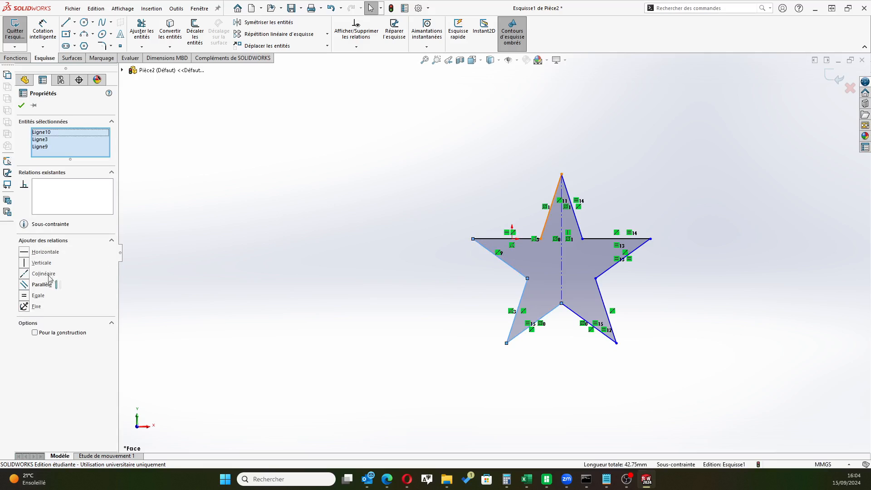
pyautogui.click(39, 294)
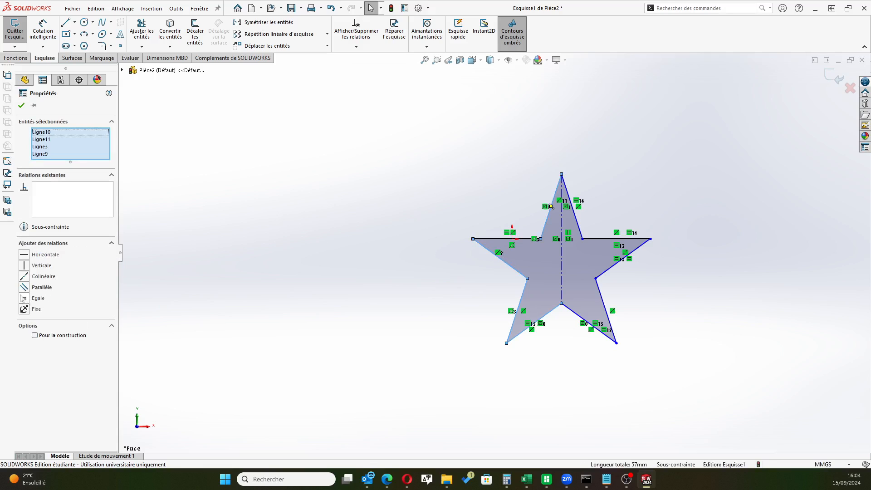
pyautogui.click(24, 298)
pyautogui.click(326, 203)
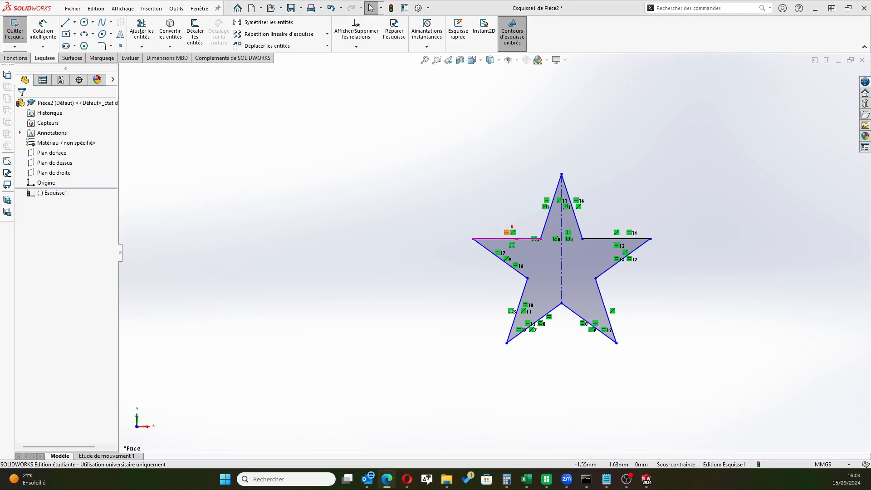
# Apply a Coïncidente relation between the sketch origin and the star's vertical construction line
pyautogui.scroll(-5, 574, 245)
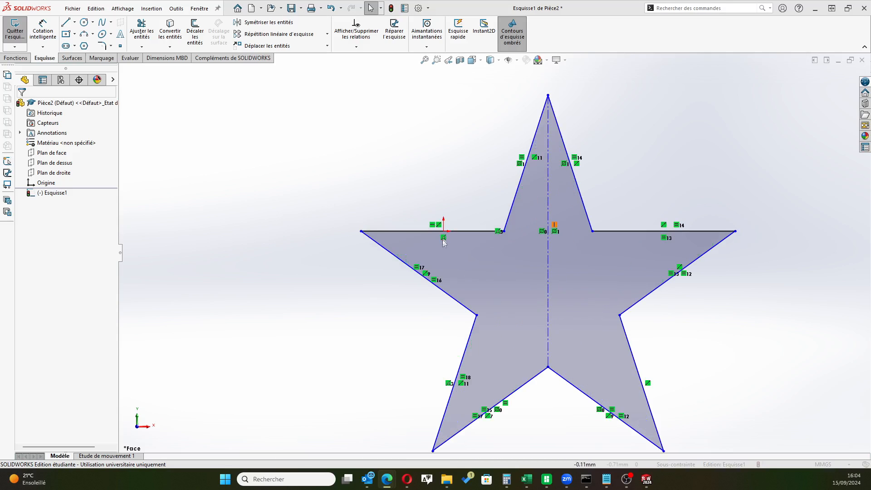
pyautogui.click(441, 232)
pyautogui.click(443, 231)
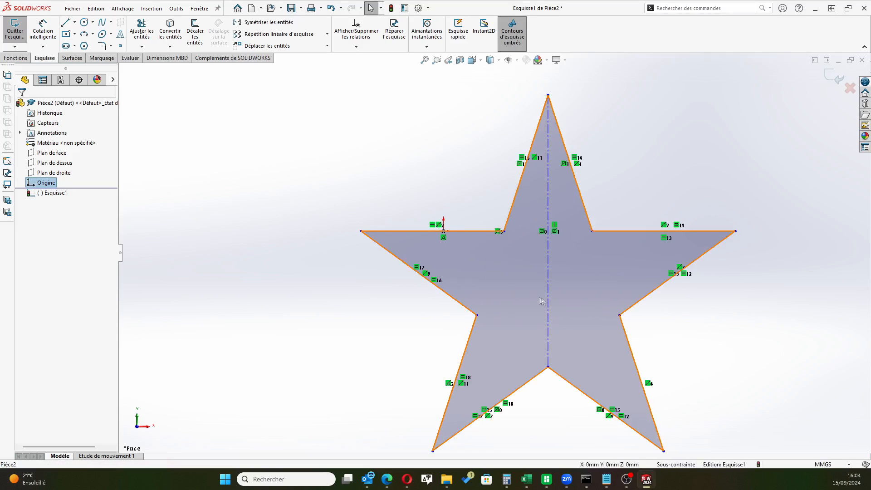
pyautogui.click(552, 303)
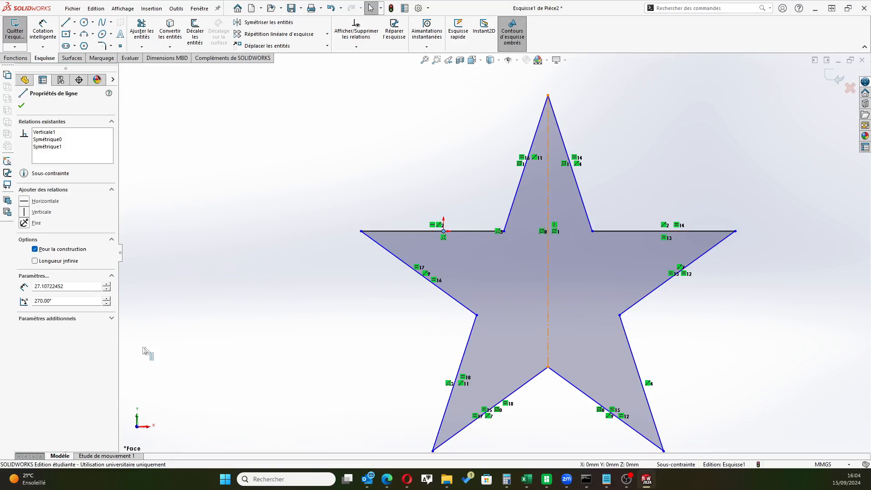
pyautogui.click(25, 263)
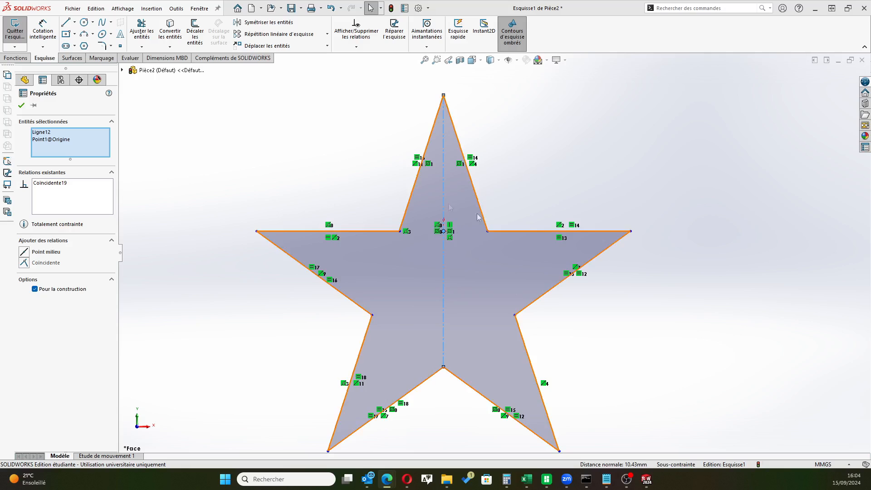
pyautogui.scroll(5, 505, 256)
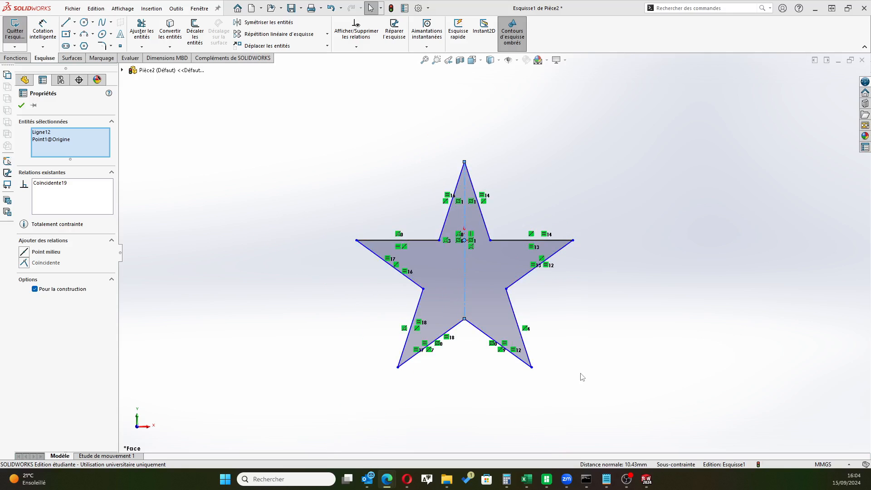
pyautogui.click(20, 105)
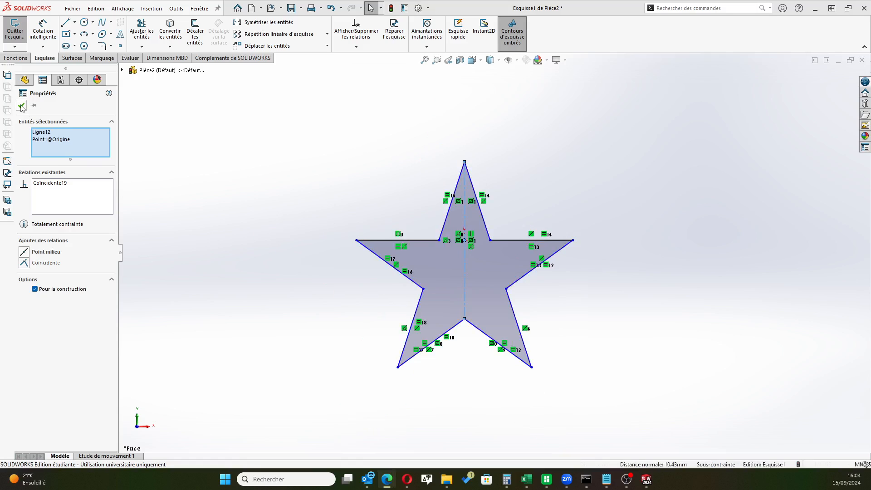
# Dimension the vertical distance from the star's upper tip to its lower right tip as 80 mm
pyautogui.click(42, 31)
pyautogui.click(464, 163)
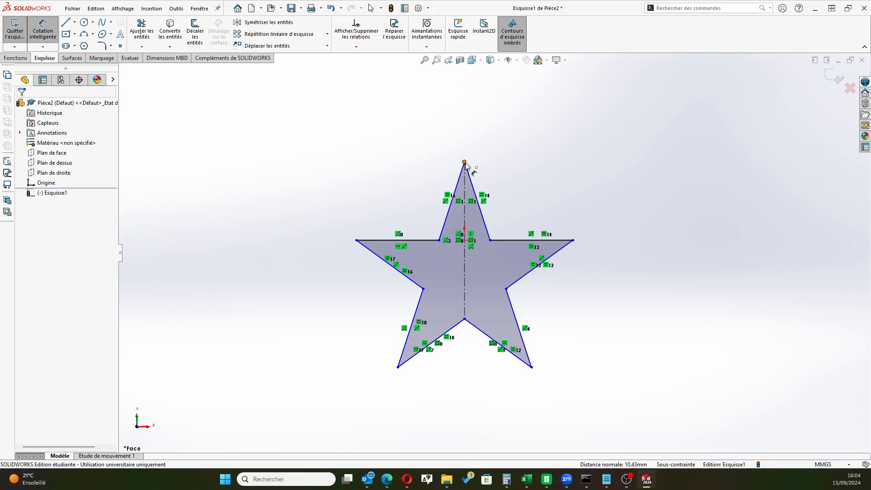
pyautogui.click(531, 367)
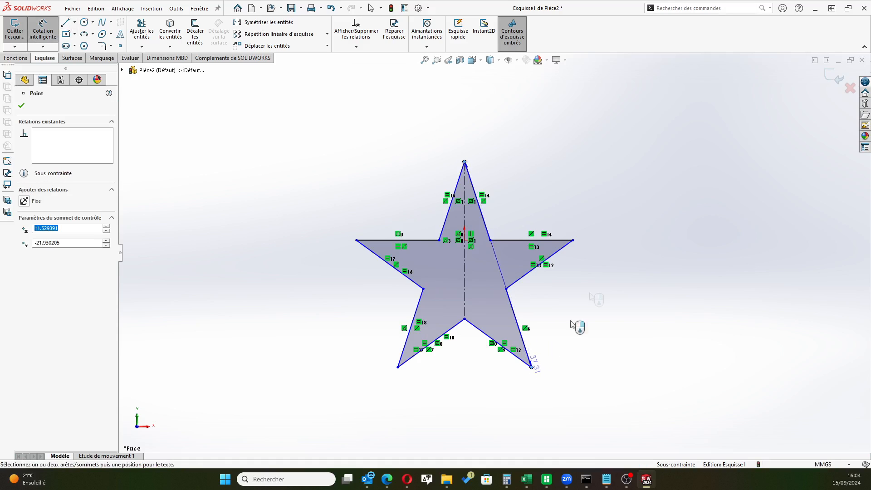
pyautogui.click(647, 246)
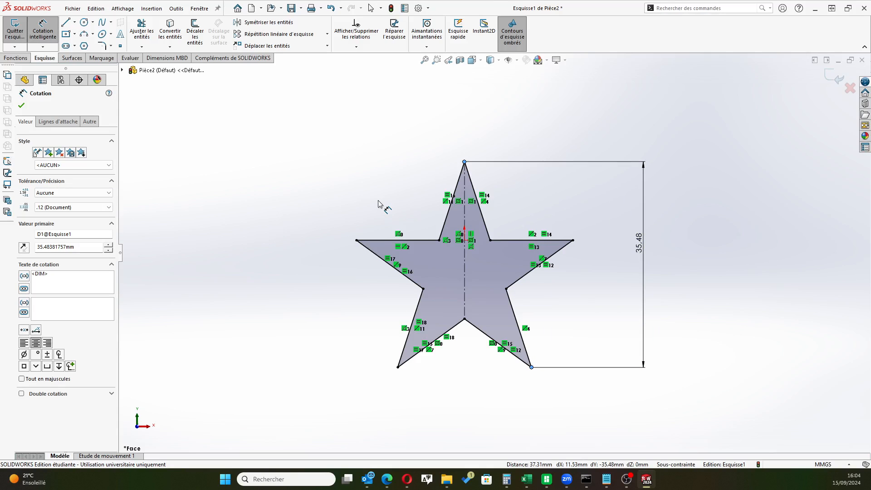
pyautogui.write('80')
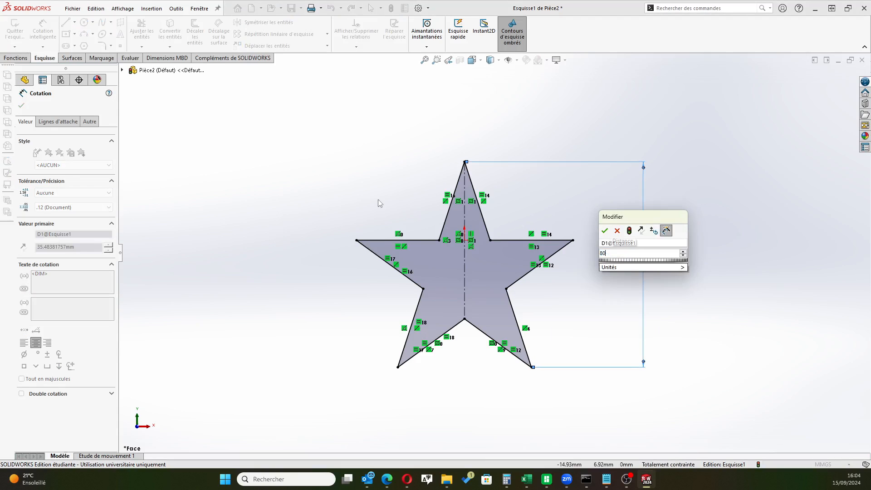
pyautogui.press('Return')
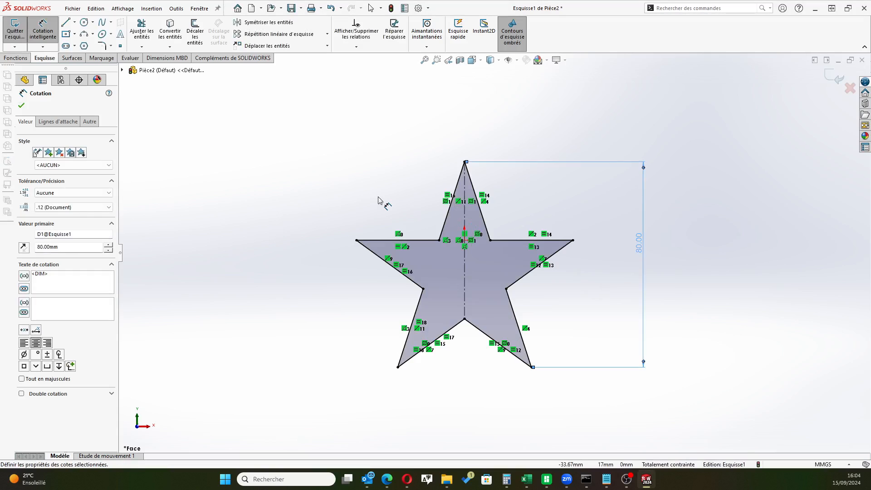
pyautogui.click(22, 105)
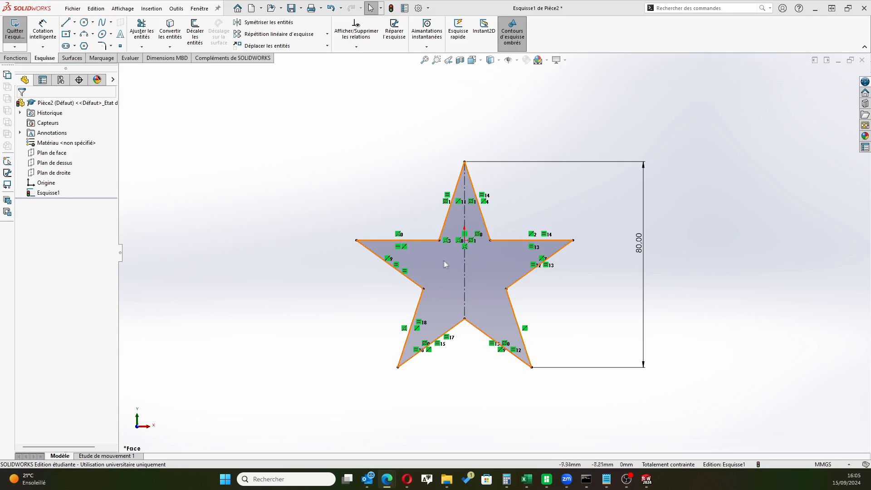
# Exit the fully constrained star sketch and start a blind boss extrusion from it
pyautogui.click(454, 275)
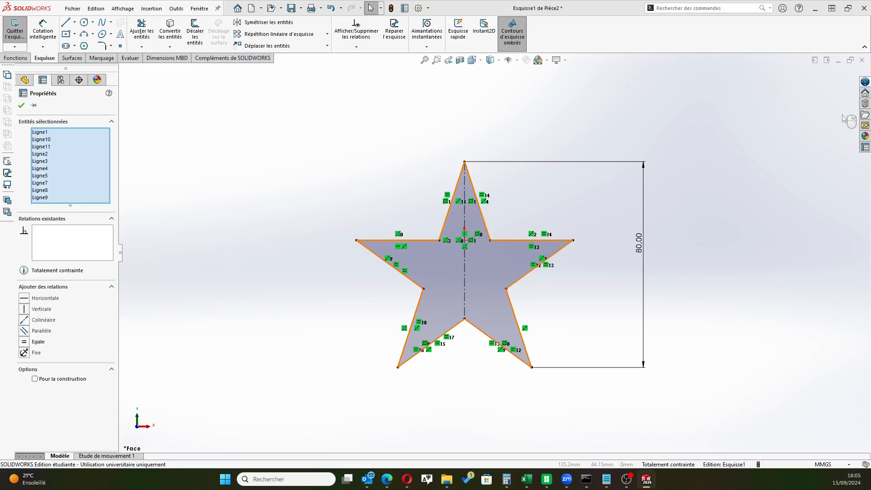
pyautogui.click(21, 106)
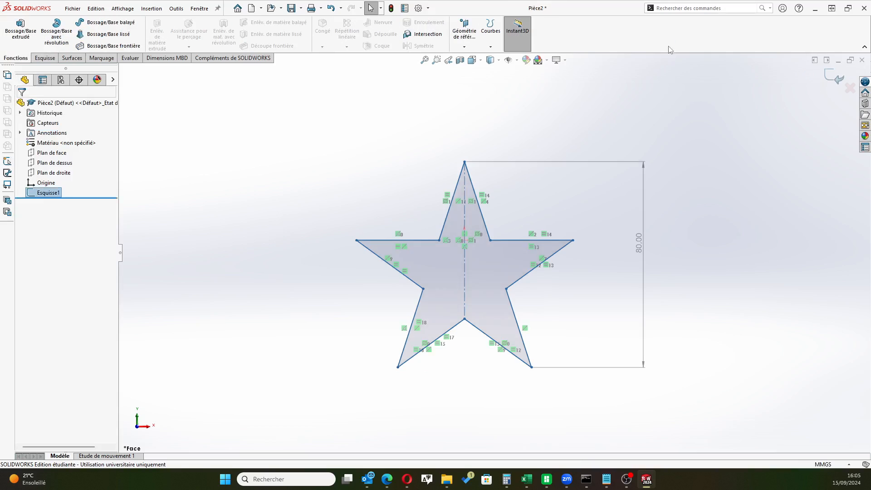
pyautogui.click(41, 194)
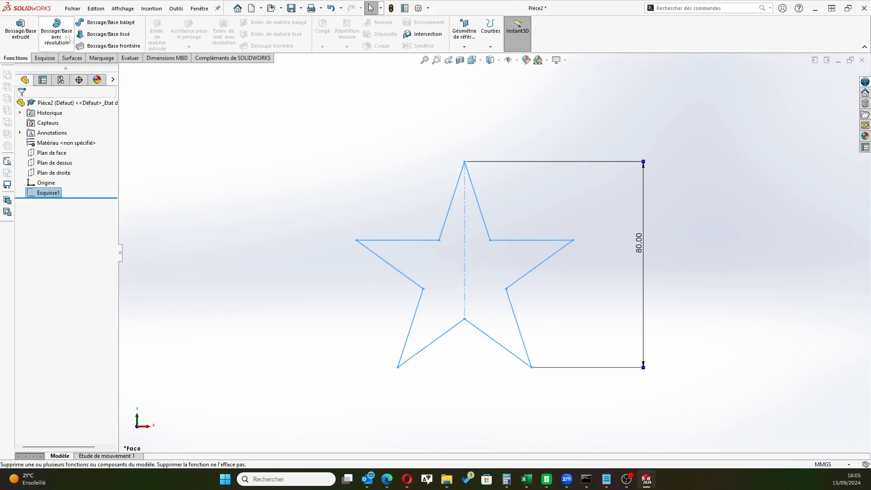
pyautogui.click(22, 36)
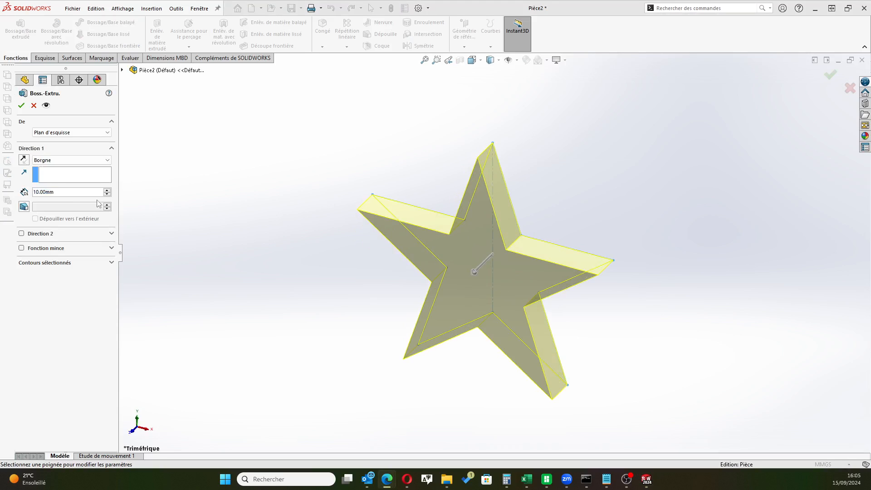
# Apply a 45° draft to the star extrusion, try the outward draft option and leave it off
pyautogui.click(24, 207)
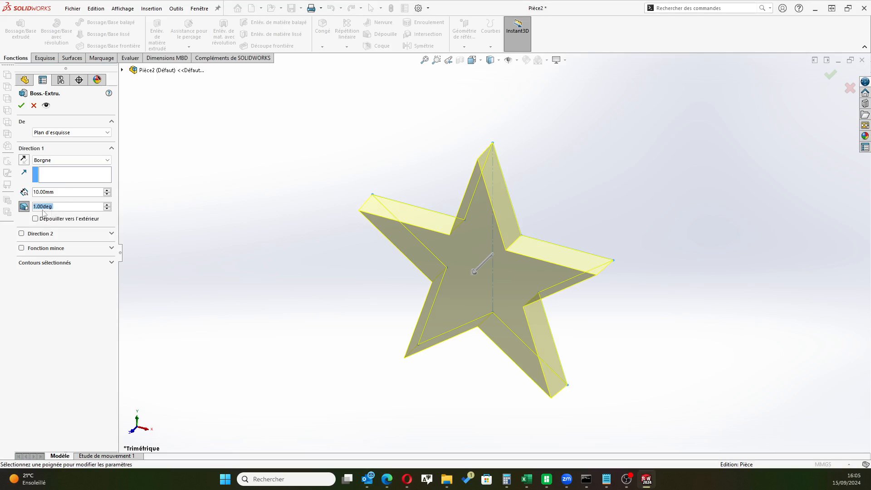
pyautogui.click(72, 206)
pyautogui.doubleClick(50, 207)
pyautogui.write('45')
pyautogui.press('Return')
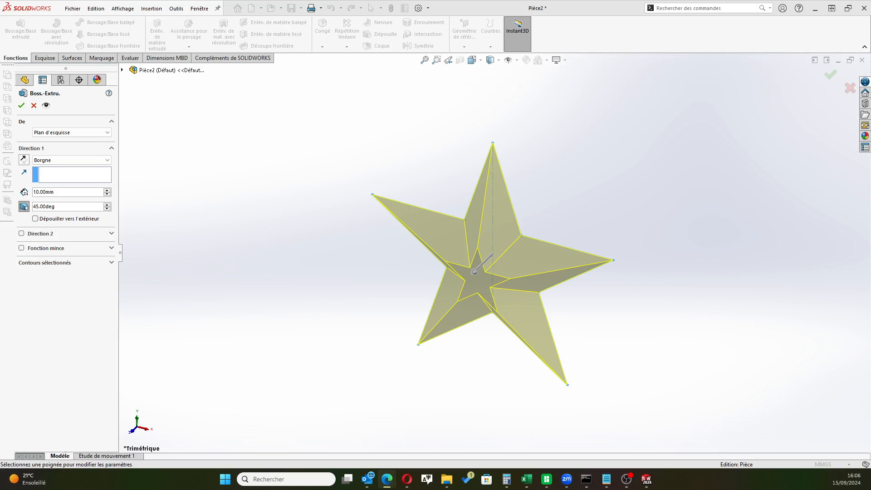
pyautogui.click(35, 219)
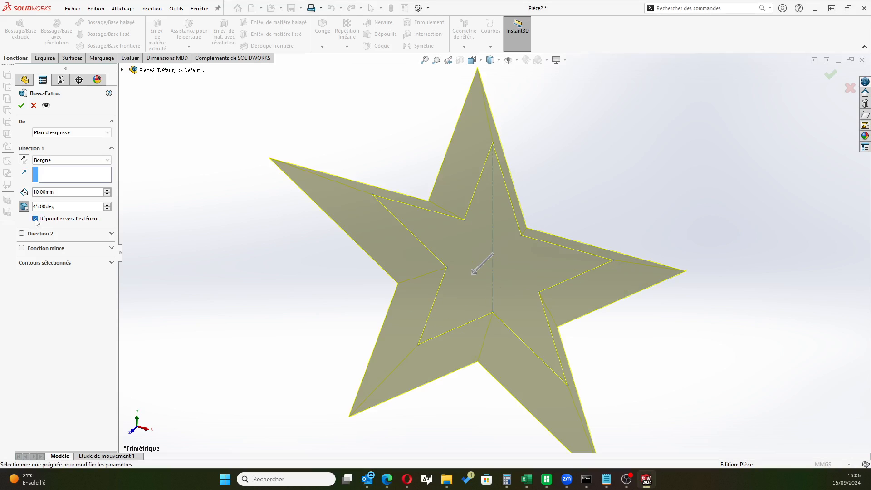
pyautogui.click(36, 219)
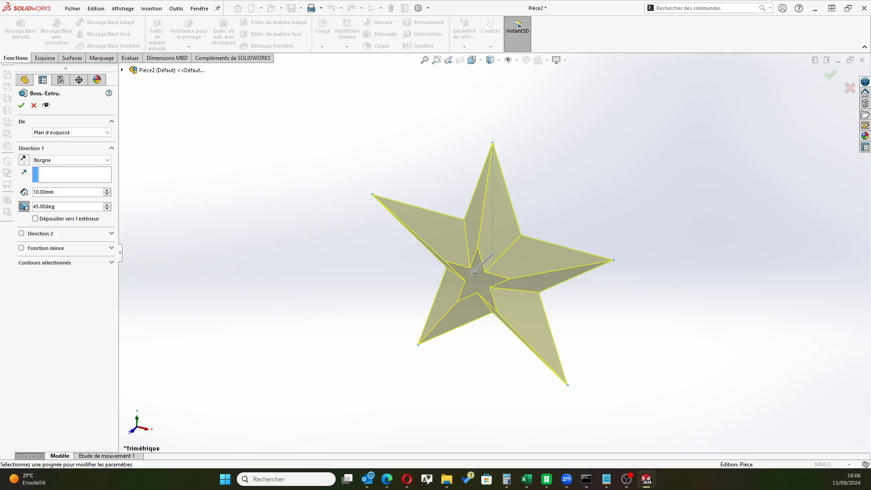
# Try depths of 9.5 mm and 11.5 mm for the drafted star extrusion
pyautogui.click(37, 195)
pyautogui.moveTo(59, 193); pyautogui.dragTo(26, 194)
pyautogui.write('9.5')
pyautogui.press('Return')
pyautogui.doubleClick(56, 192)
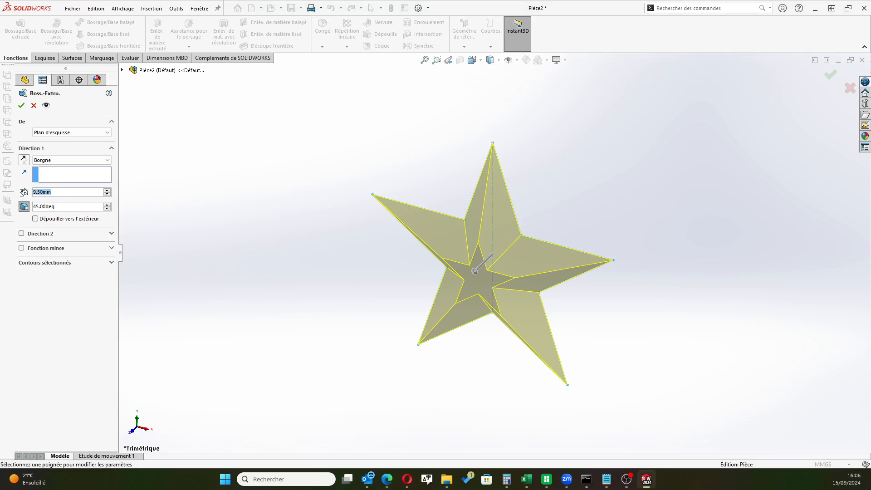
pyautogui.write('11.5')
pyautogui.press('Return')
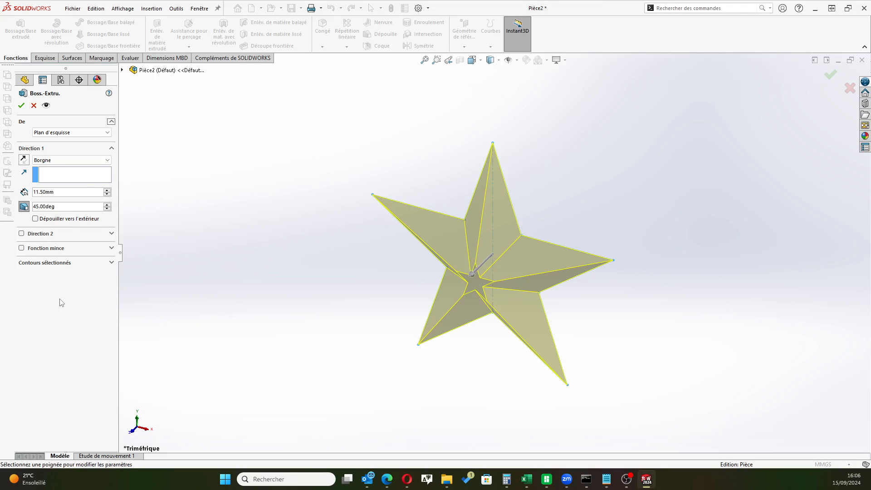
# Try depths of 12 mm and 12.5 mm for the drafted star extrusion
pyautogui.doubleClick(64, 192)
pyautogui.write('12')
pyautogui.press('Return')
pyautogui.doubleClick(55, 192)
pyautogui.write('12.5')
pyautogui.press('Return')
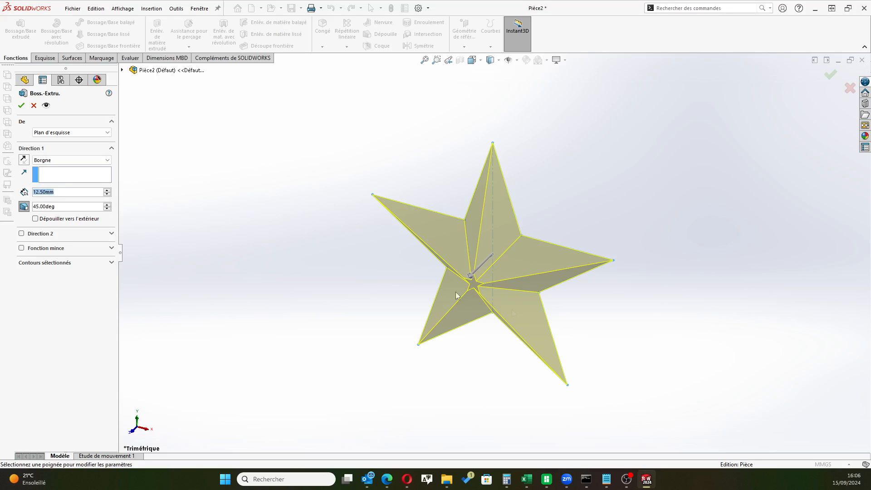
# Try an extrusion depth of 14 mm and inspect where the facets meet at the star's centre
pyautogui.scroll(-5, 472, 291)
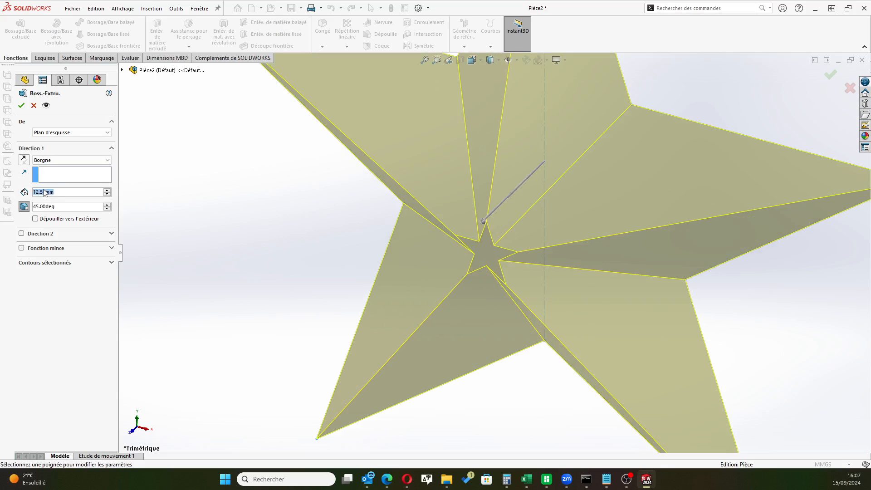
pyautogui.write('14')
pyautogui.press('Return')
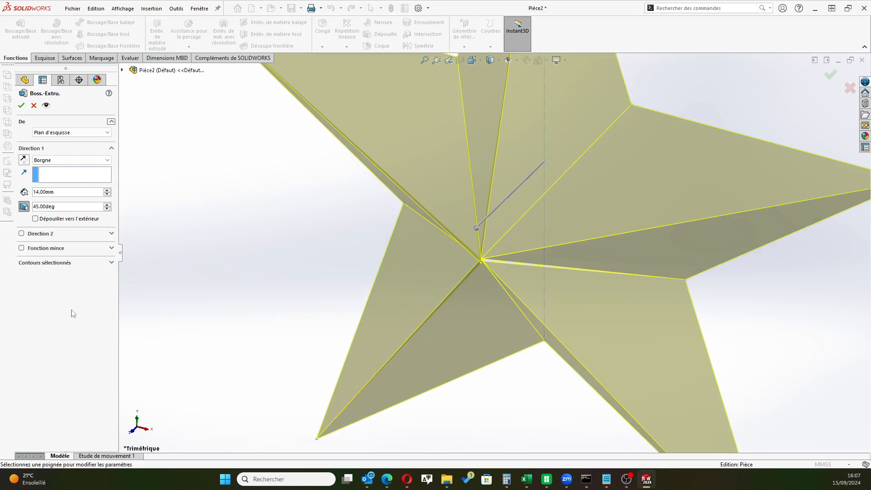
pyautogui.scroll(-5, 481, 242)
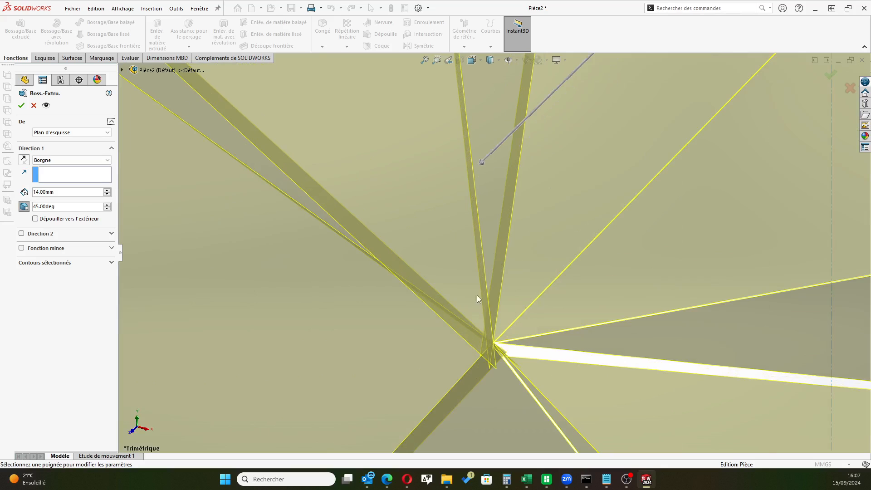
pyautogui.scroll(4, 491, 352)
# Set the drafted star's extrusion depth to 13.5 mm, check the centre point and finish the feature
pyautogui.moveTo(63, 192); pyautogui.dragTo(36, 193)
pyautogui.write('13.5')
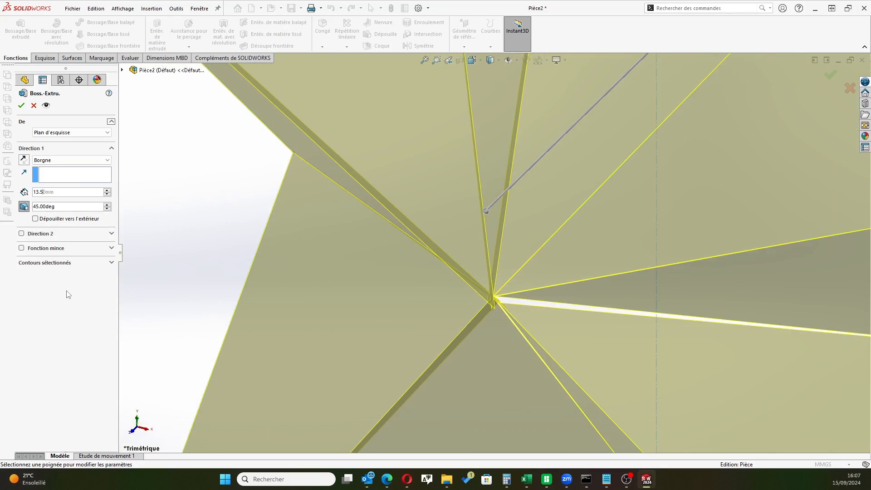
pyautogui.press('Return')
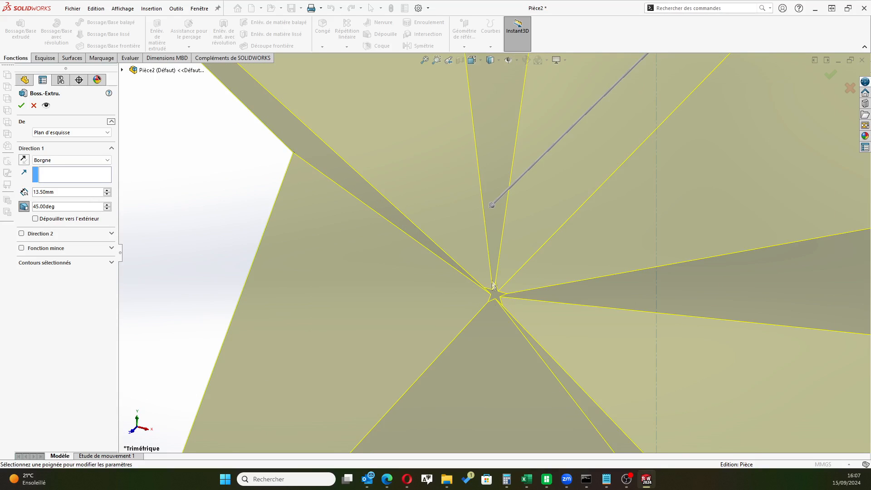
pyautogui.scroll(-5, 493, 285)
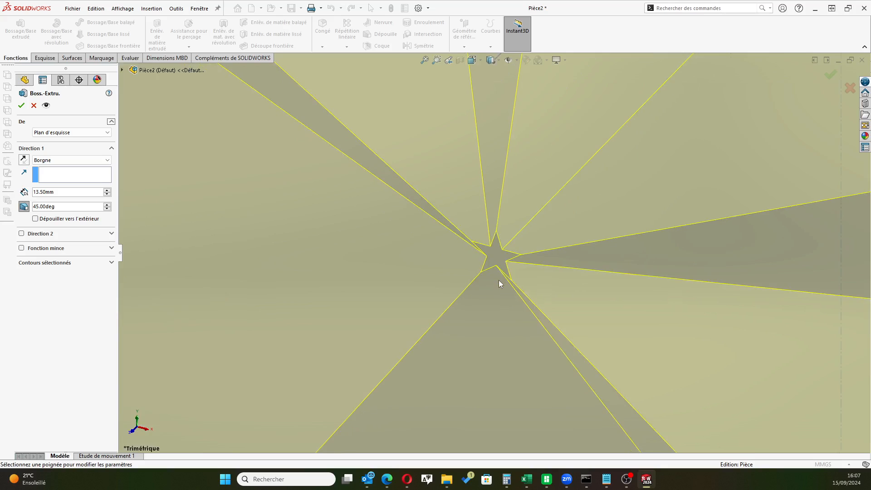
pyautogui.scroll(6, 498, 279)
pyautogui.click(21, 106)
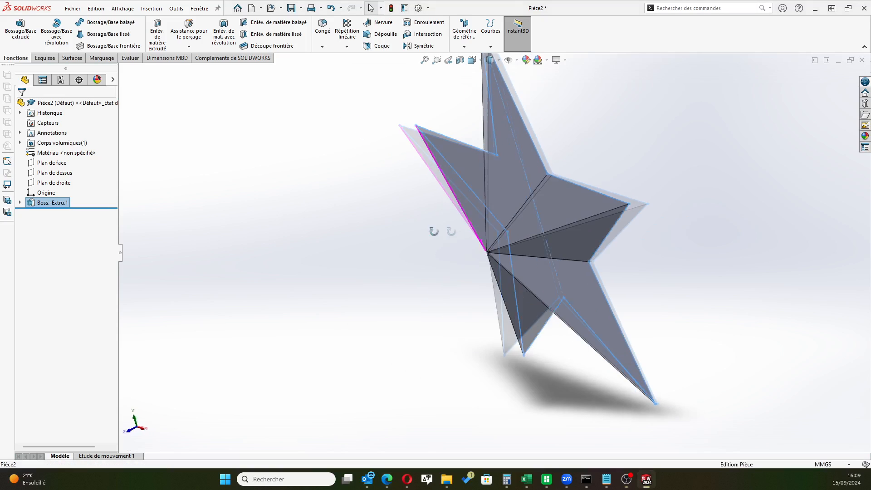
# Create a sketch on the star's flat back face containing the face's converted outline
pyautogui.moveTo(432, 229)
pyautogui.mouseDown(button='middle')
pyautogui.moveTo(369, 256)
pyautogui.moveTo(334, 238)
pyautogui.mouseUp(button='middle')
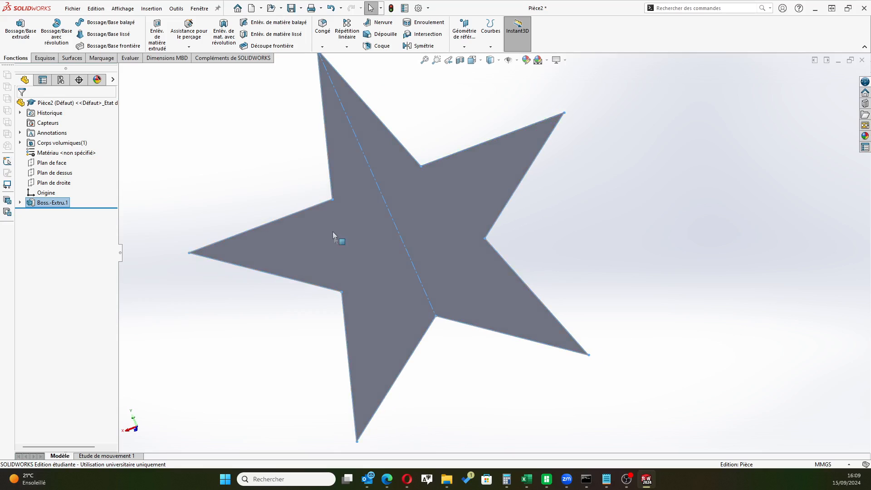
pyautogui.click(336, 230)
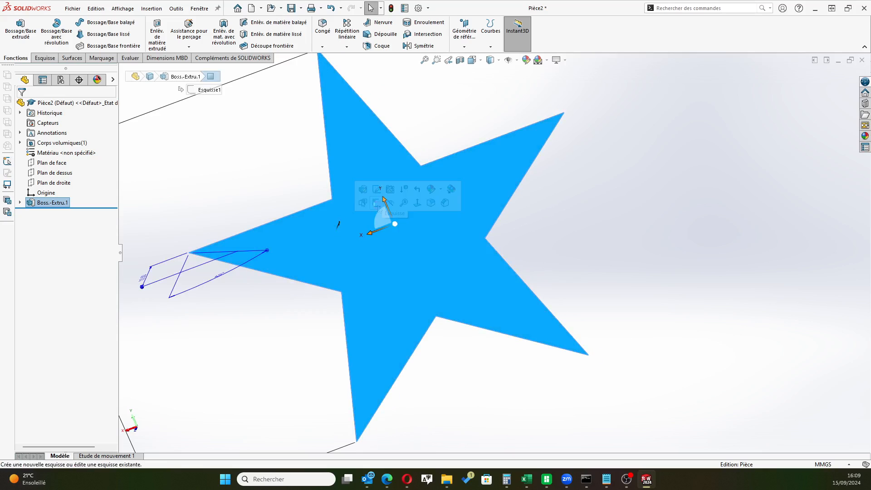
pyautogui.click(377, 203)
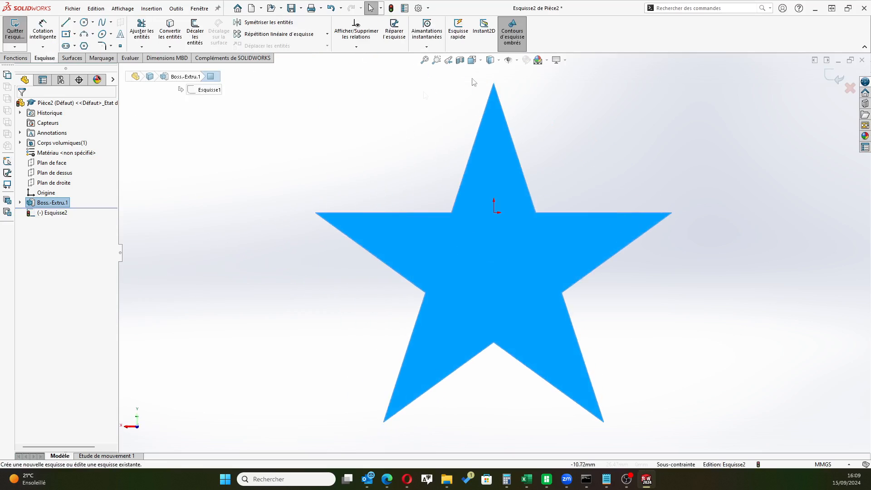
pyautogui.click(170, 31)
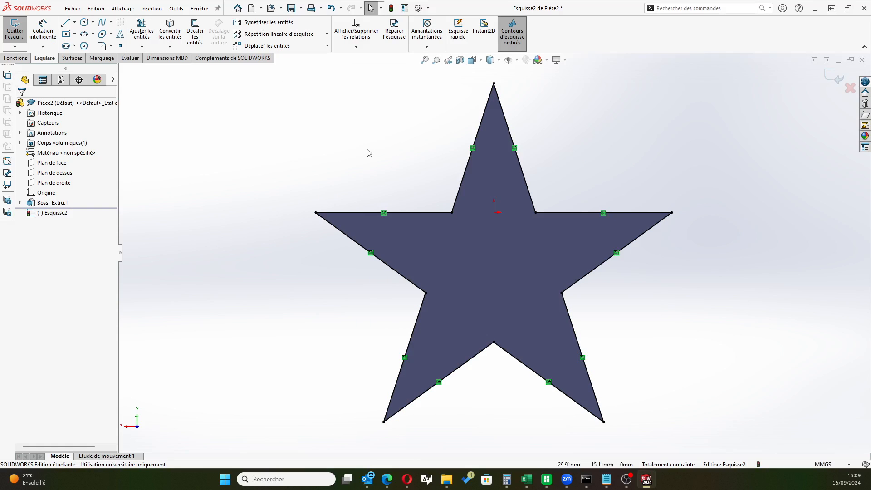
pyautogui.click(834, 76)
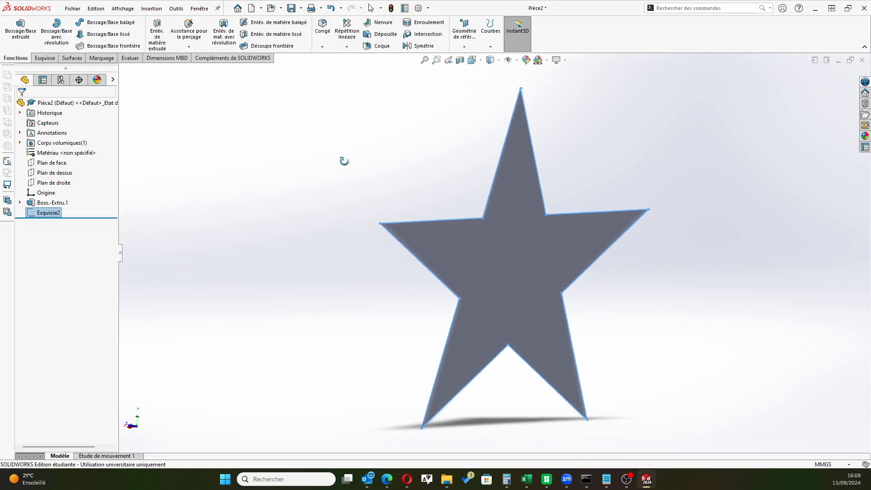
# Start a blind boss extrusion of the back outline with a depth of 3 mm
pyautogui.click(34, 40)
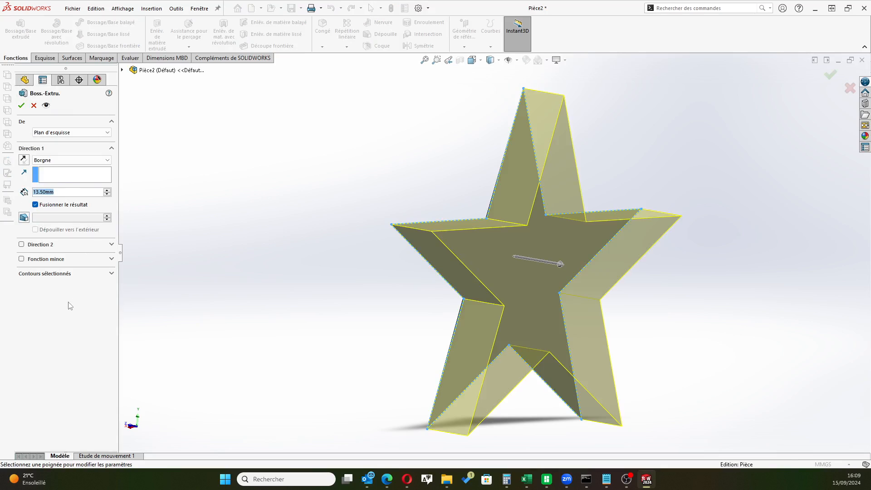
pyautogui.write('3')
pyautogui.press('Return')
pyautogui.moveTo(180, 298); pyautogui.dragTo(348, 211, button='middle')
# Set the back extrusion's depth to 2 mm and finish it merged with the star
pyautogui.doubleClick(70, 191)
pyautogui.write('2')
pyautogui.press('Return')
pyautogui.moveTo(308, 174); pyautogui.dragTo(350, 161, button='middle')
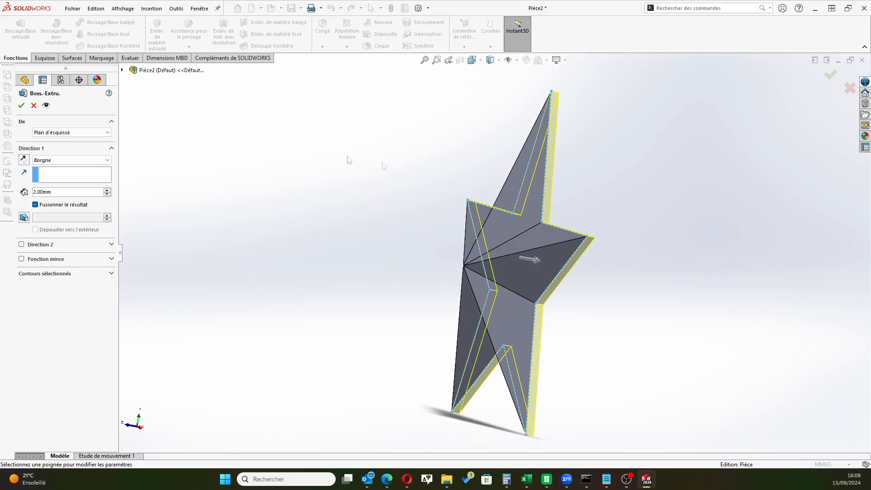
pyautogui.click(21, 105)
# Examine the star's front facets and its thin back slab from several angles and distances
pyautogui.moveTo(313, 172); pyautogui.dragTo(346, 176, button='middle')
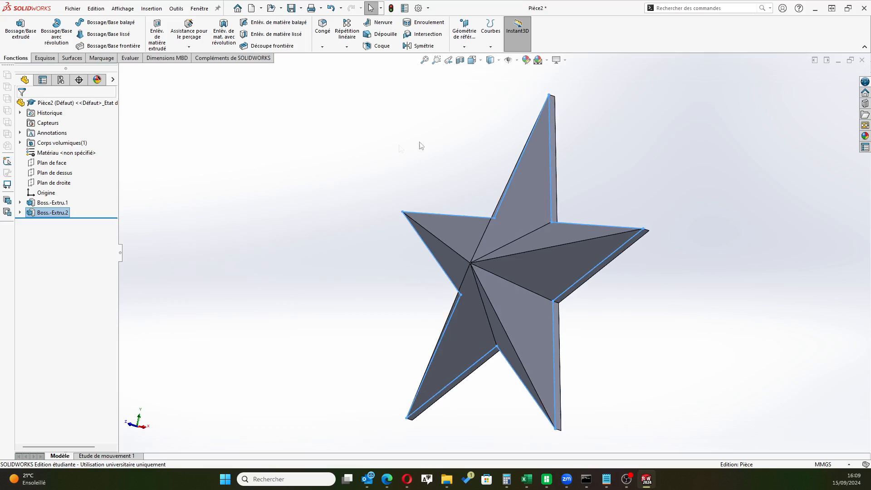
pyautogui.scroll(-2, 426, 168)
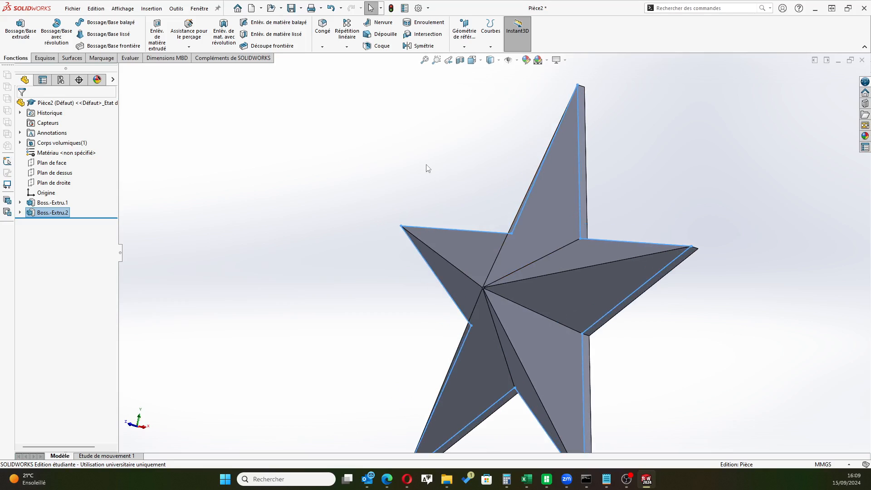
pyautogui.moveTo(396, 186); pyautogui.dragTo(434, 195, button='middle')
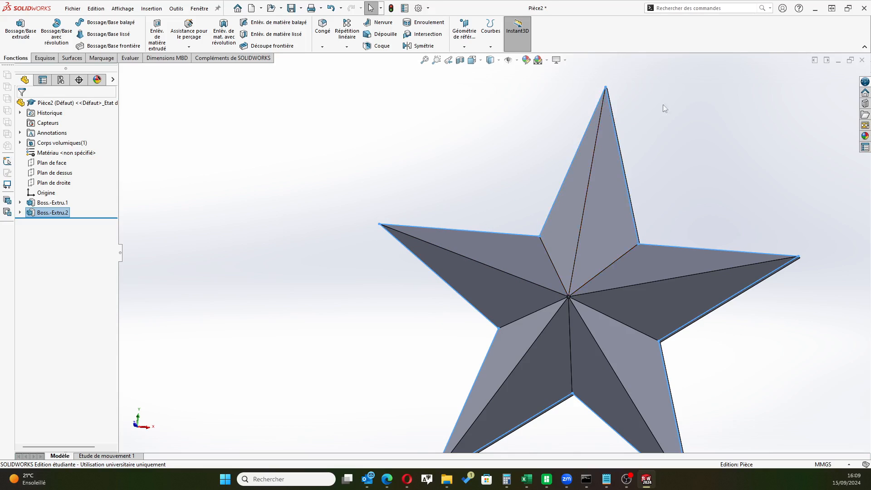
pyautogui.scroll(2, 611, 118)
pyautogui.scroll(-2, 607, 121)
pyautogui.scroll(2, 590, 159)
pyautogui.scroll(-3, 569, 198)
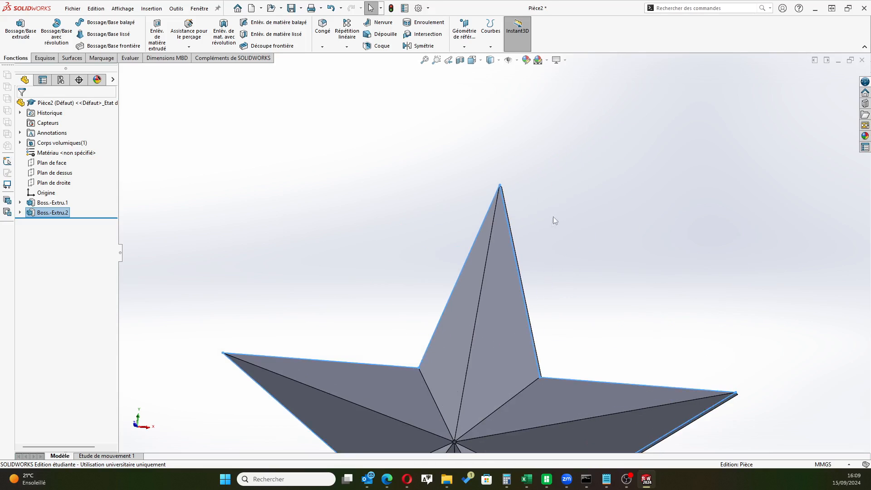
pyautogui.scroll(2, 540, 232)
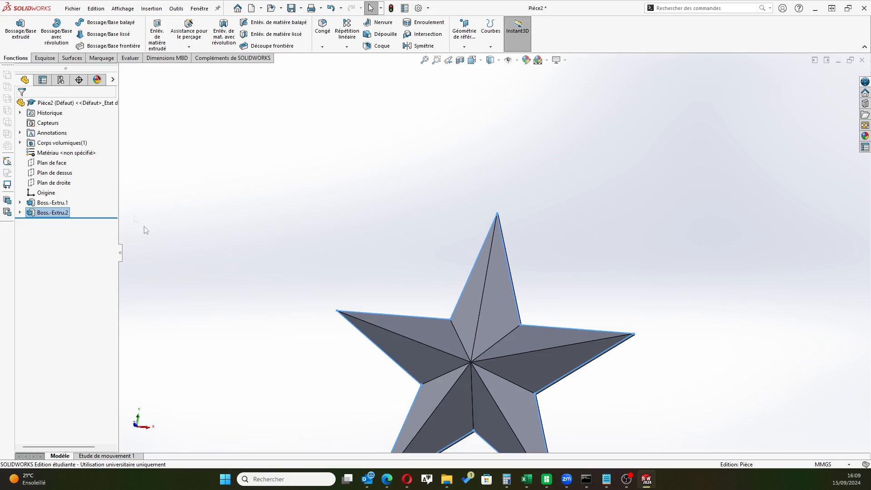
# Create a reference plane offset 10 mm from the front plane, in front of the star
pyautogui.click(57, 163)
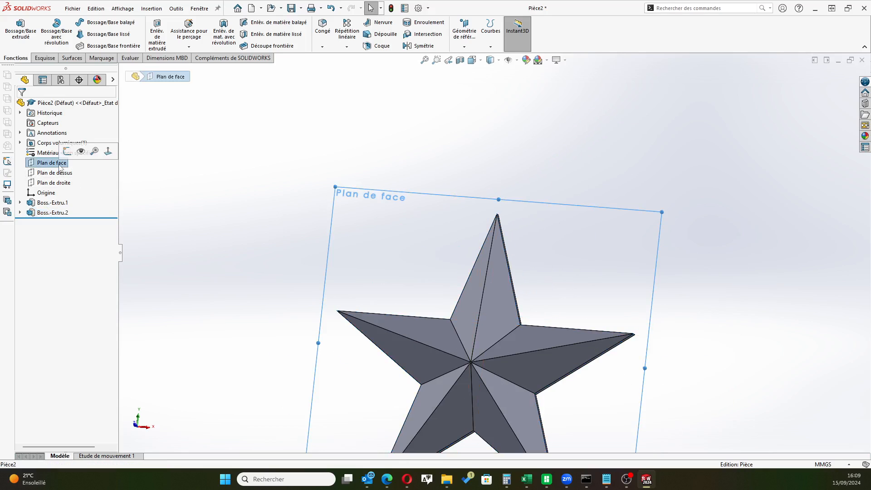
pyautogui.click(464, 45)
pyautogui.click(470, 58)
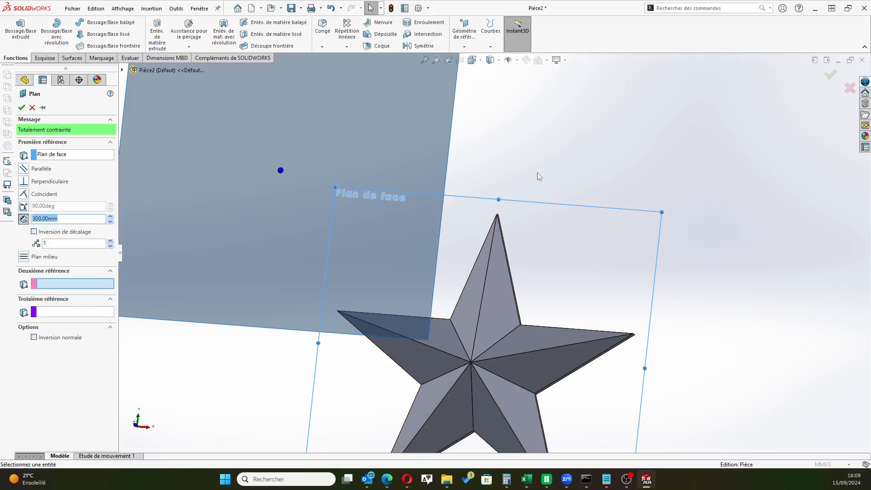
pyautogui.moveTo(565, 180)
pyautogui.mouseDown(button='middle')
pyautogui.moveTo(551, 199)
pyautogui.moveTo(566, 191)
pyautogui.mouseUp(button='middle')
pyautogui.scroll(-2, 566, 188)
pyautogui.scroll(4, 548, 210)
pyautogui.moveTo(469, 272); pyautogui.dragTo(452, 277, button='middle')
pyautogui.moveTo(73, 219); pyautogui.dragTo(28, 220)
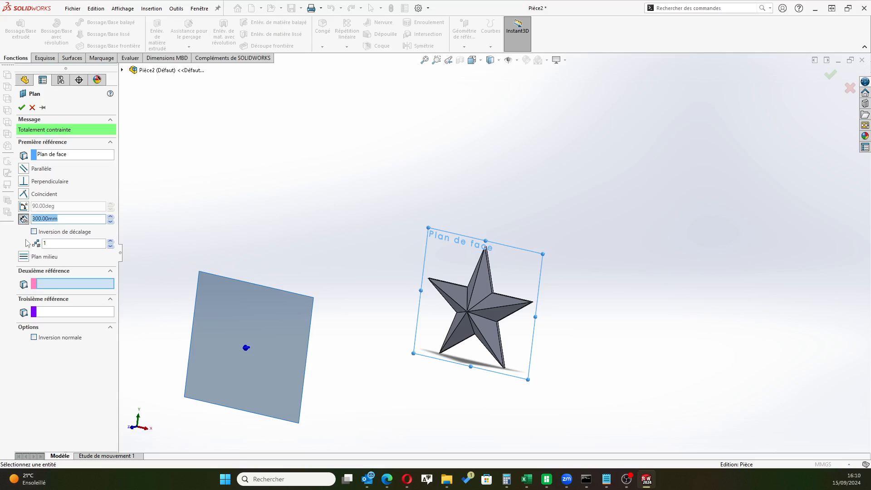
pyautogui.write('10')
pyautogui.press('Return')
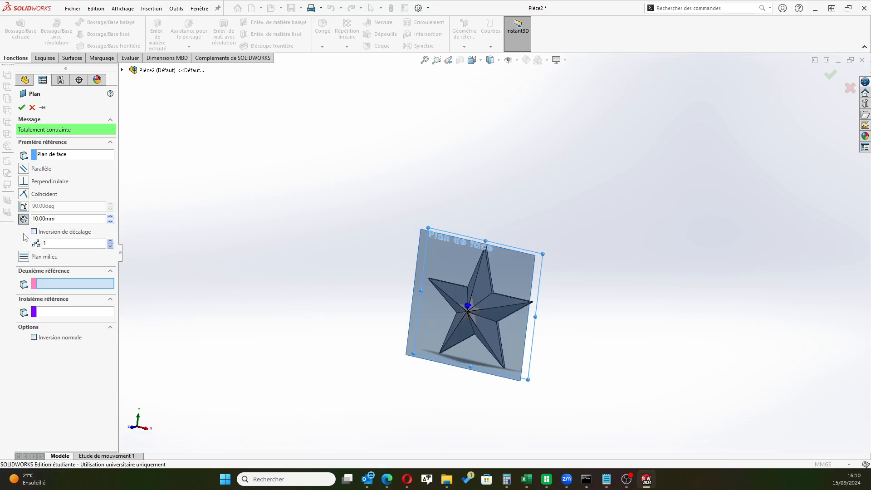
pyautogui.moveTo(342, 227); pyautogui.dragTo(327, 205, button='middle')
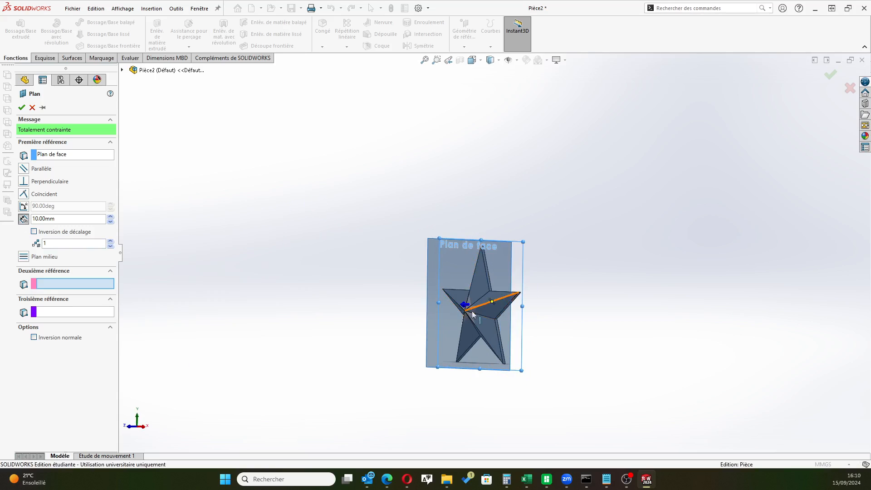
pyautogui.scroll(-5, 468, 295)
pyautogui.click(22, 107)
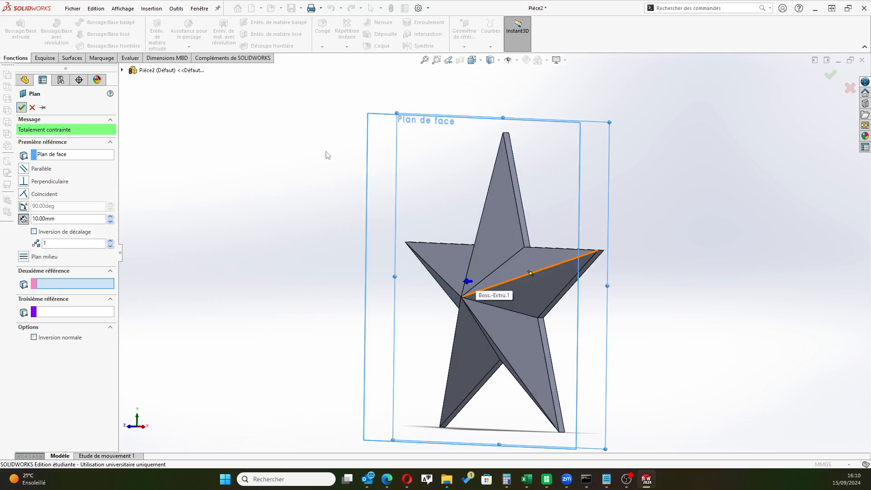
# Open a new sketch on the offset plane in front of the star
pyautogui.moveTo(358, 191); pyautogui.dragTo(387, 196, button='middle')
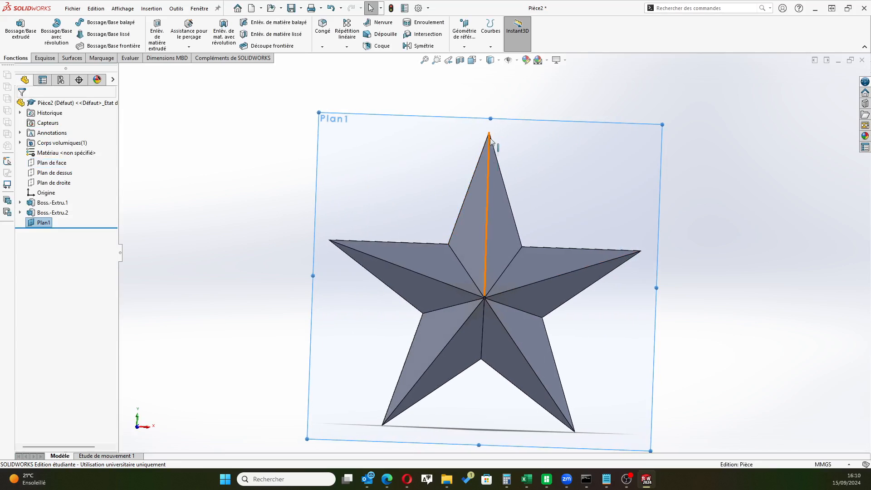
pyautogui.scroll(-3, 490, 136)
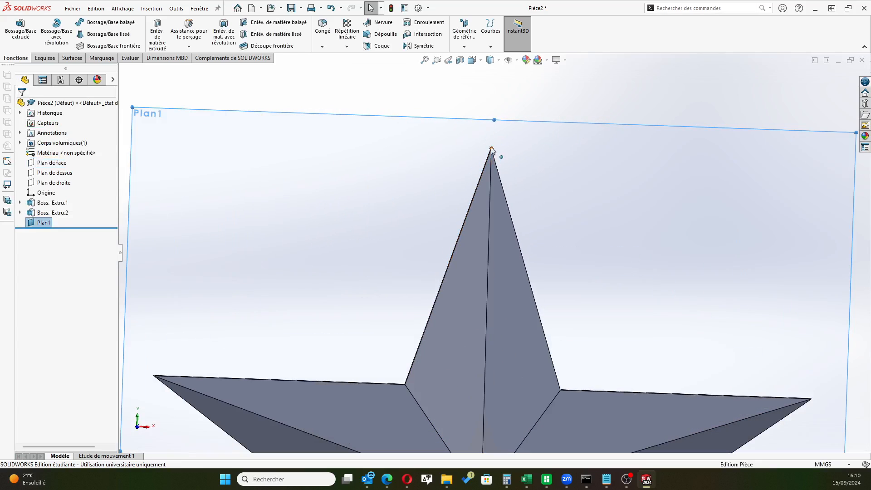
pyautogui.scroll(-2, 491, 152)
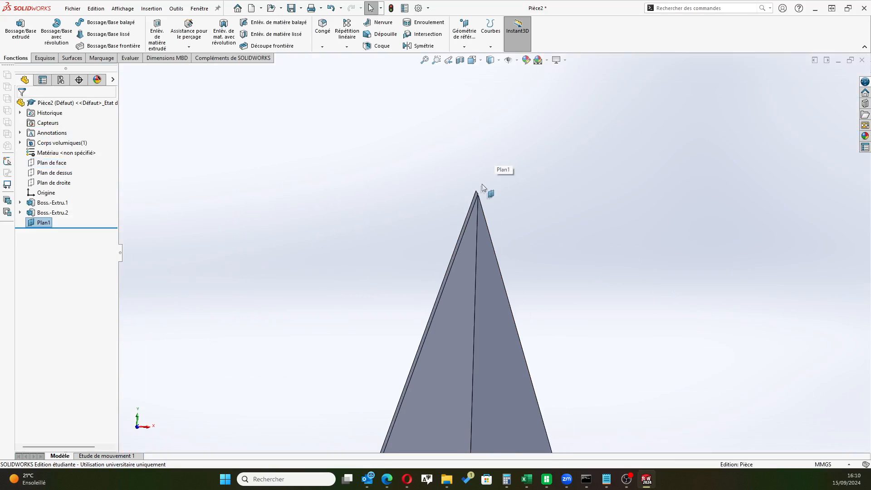
pyautogui.click(477, 195)
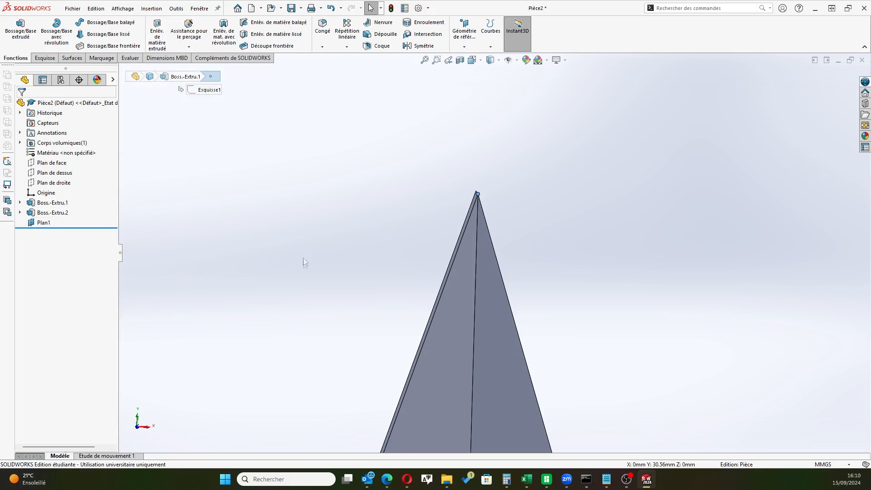
pyautogui.scroll(10, 354, 268)
pyautogui.click(44, 222)
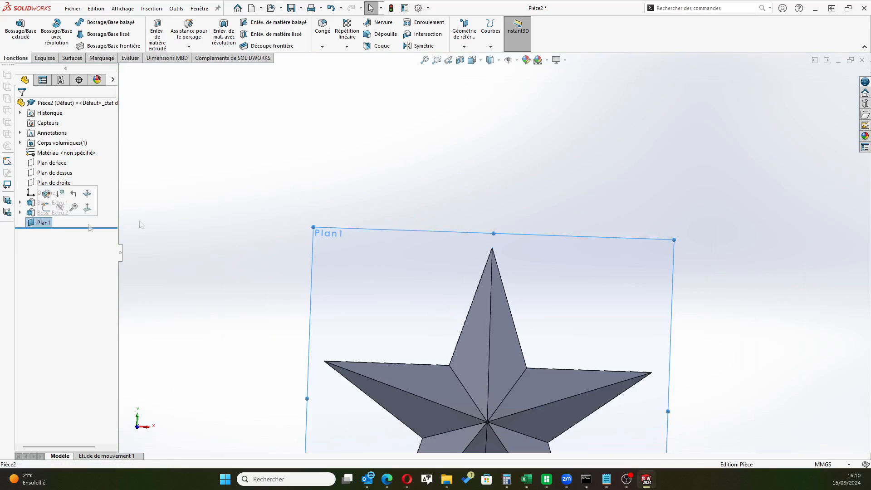
pyautogui.click(45, 58)
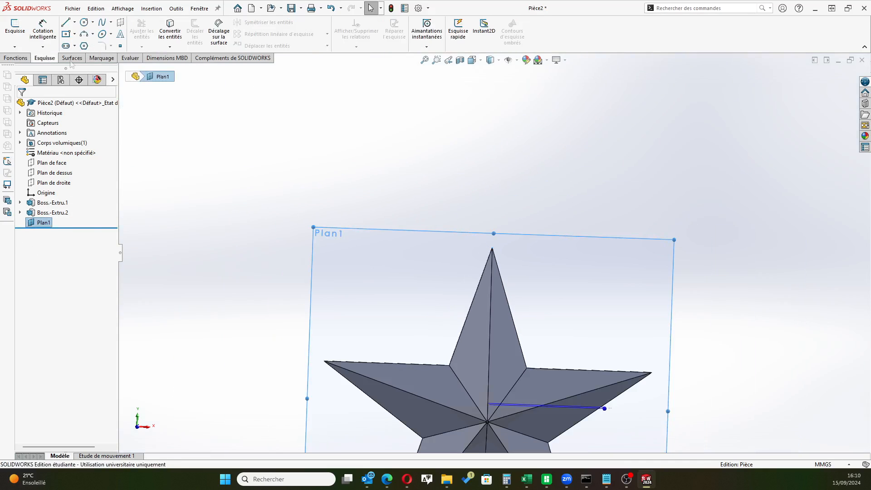
pyautogui.click(15, 29)
# Convert the central ridge edge of the star's upper arm into a sketch line
pyautogui.scroll(-8, 471, 152)
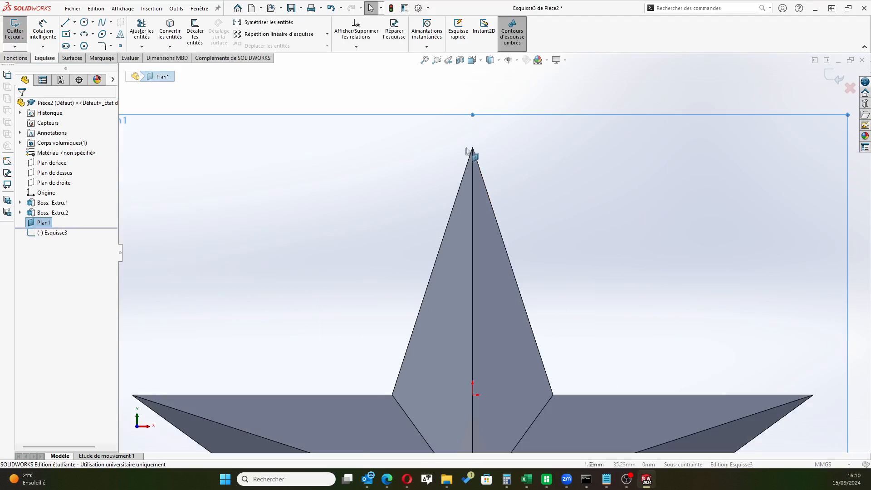
pyautogui.click(436, 224)
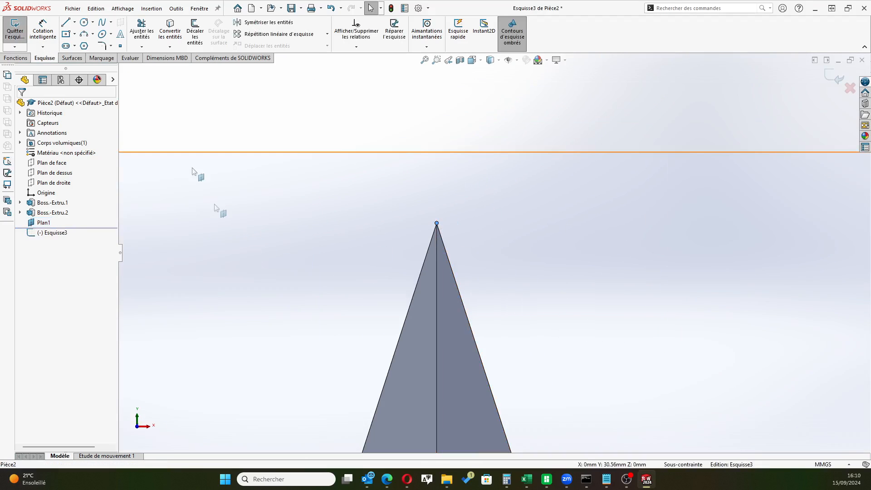
pyautogui.click(170, 28)
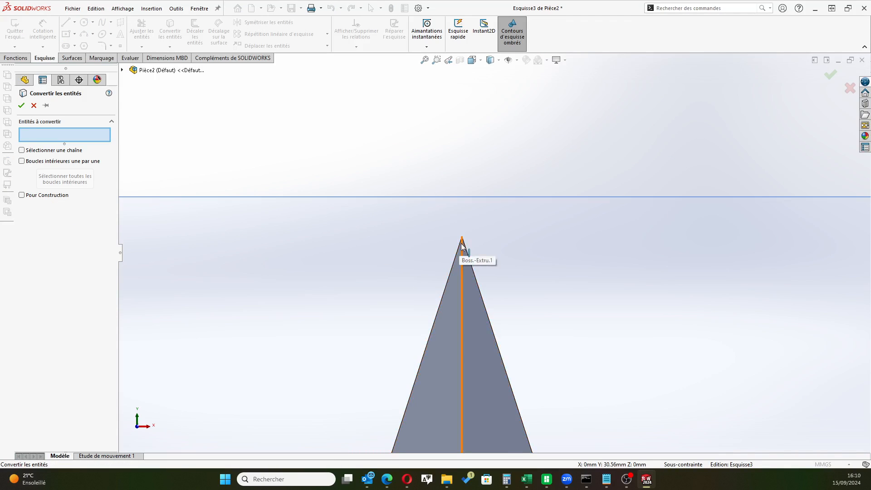
pyautogui.click(462, 247)
pyautogui.click(21, 105)
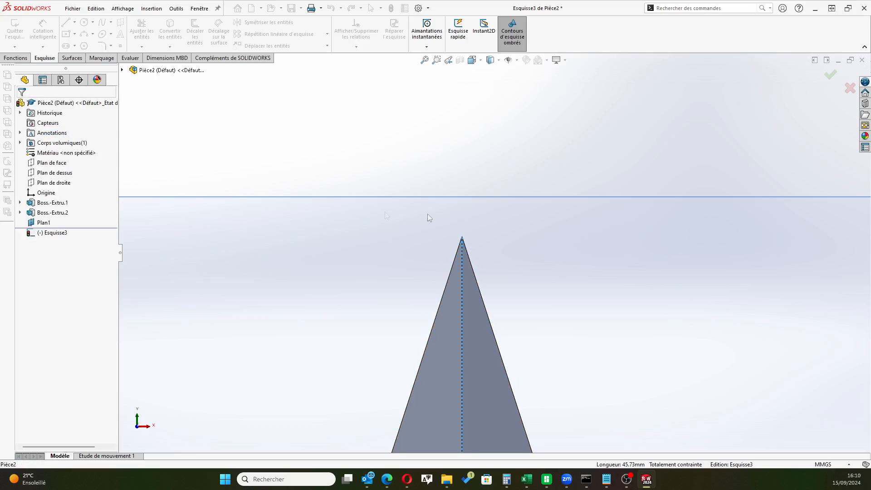
# Change the converted ridge line of the upper arm to construction geometry
pyautogui.scroll(5, 427, 238)
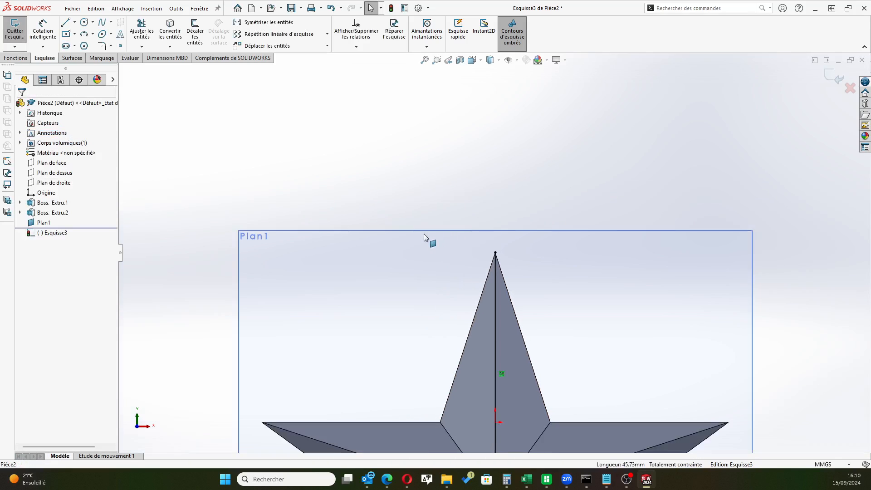
pyautogui.click(494, 296)
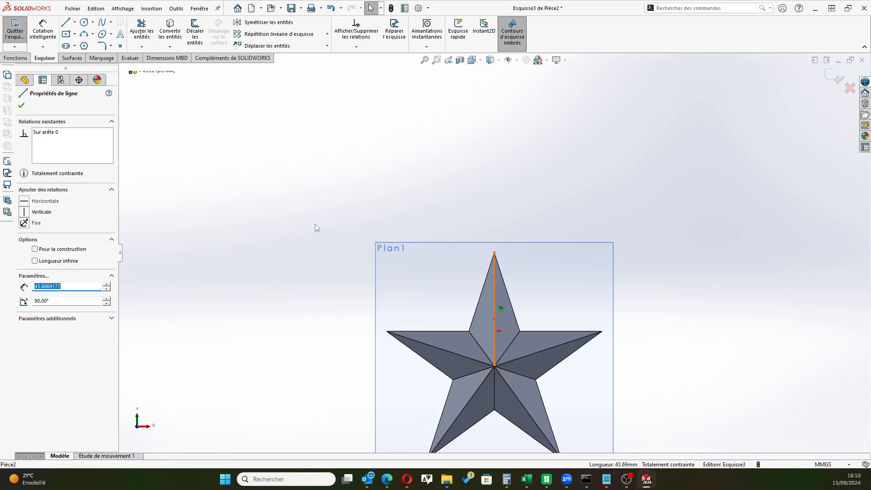
pyautogui.click(34, 249)
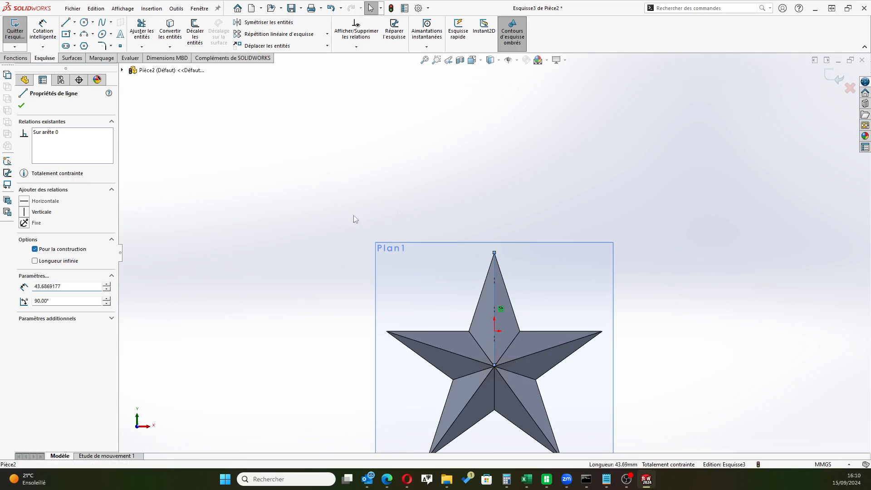
pyautogui.scroll(-3, 483, 229)
pyautogui.click(21, 106)
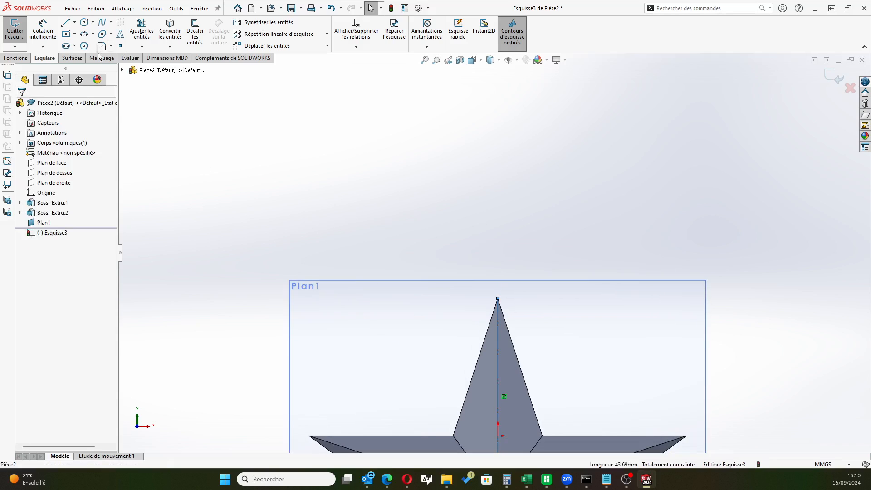
# Sketch a circle centred on the upper end of the construction line and set its diameter to 10 mm
pyautogui.click(497, 298)
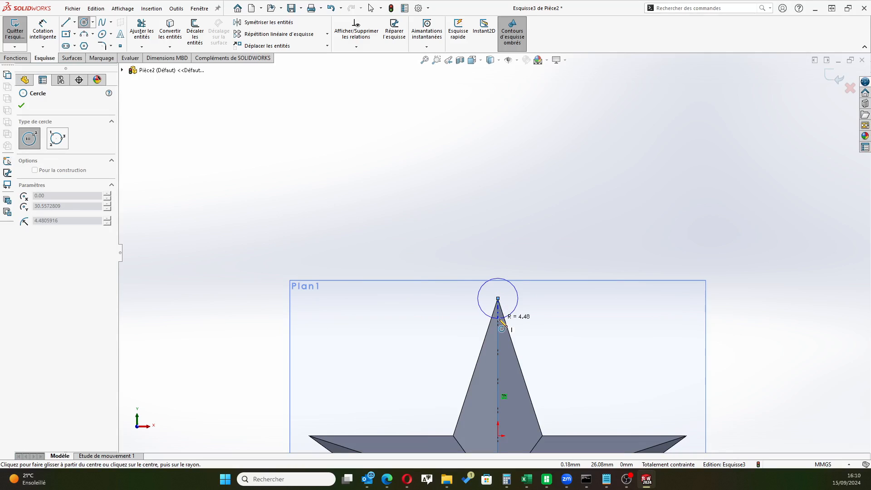
pyautogui.click(500, 321)
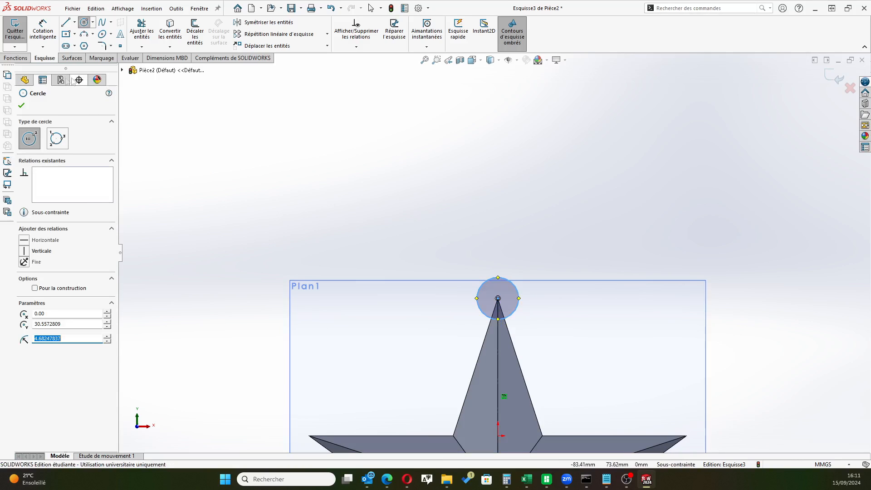
pyautogui.click(42, 31)
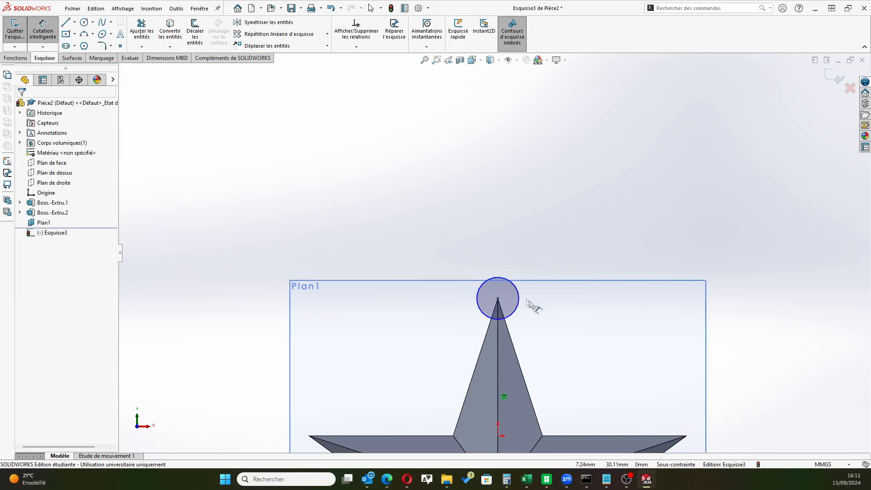
pyautogui.click(553, 303)
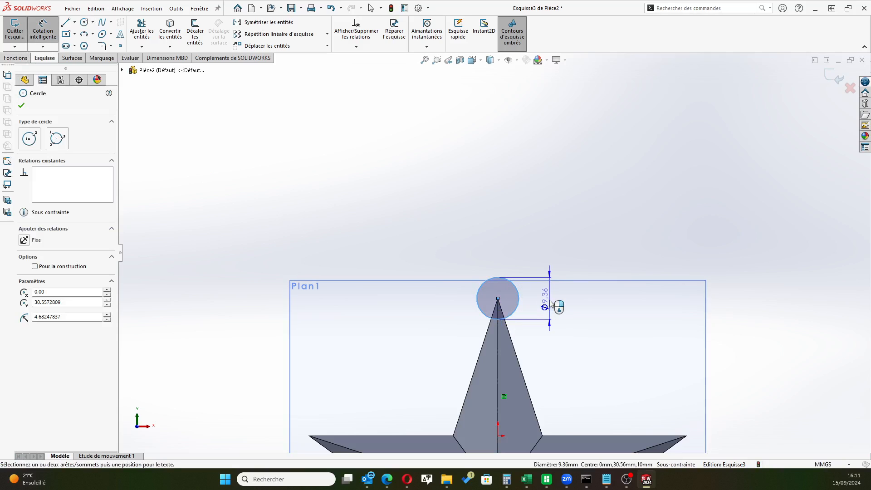
pyautogui.click(550, 301)
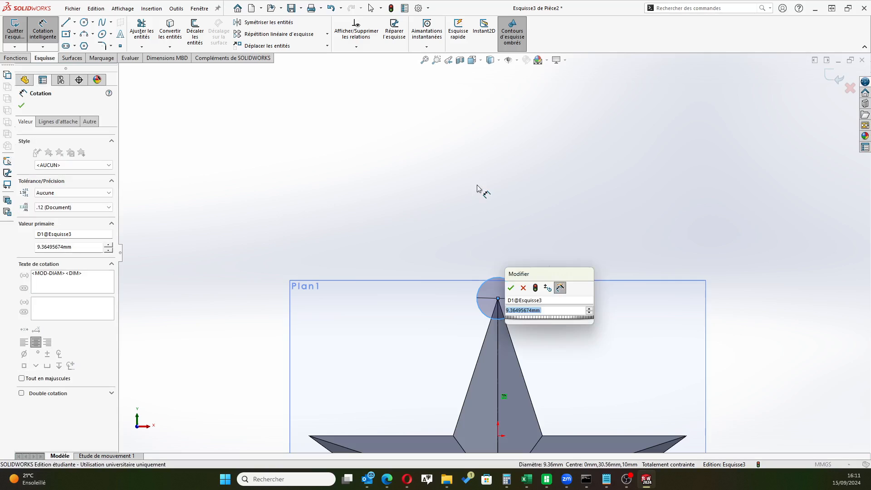
pyautogui.write('10')
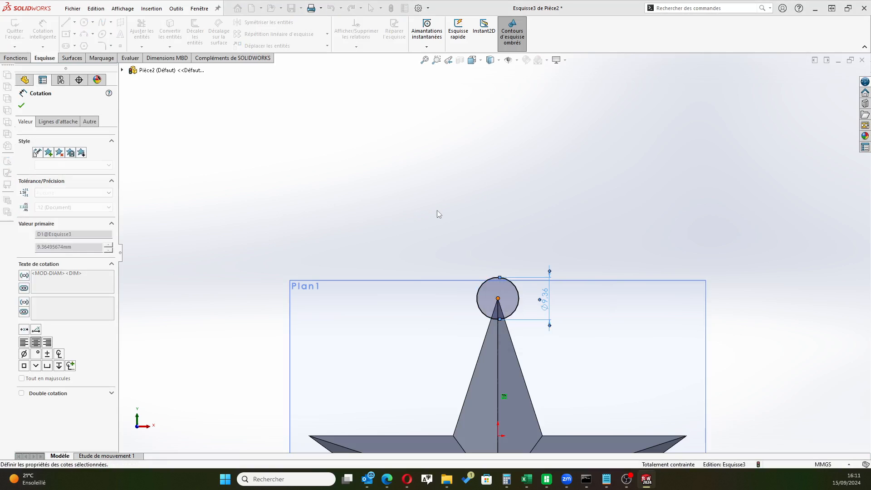
pyautogui.write('10')
pyautogui.press('Return')
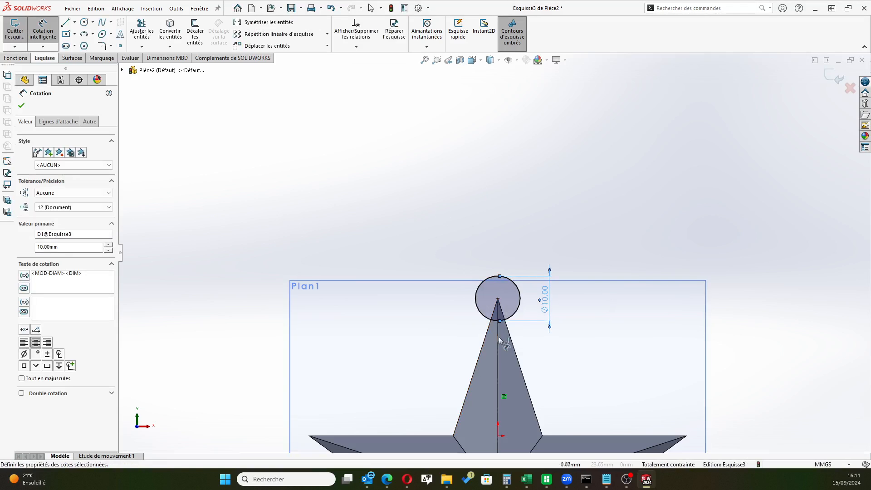
# Finish dimensioning, check the circle's position in front of the star's upper tip, and exit the sketch
pyautogui.scroll(3, 499, 337)
pyautogui.moveTo(476, 301); pyautogui.dragTo(505, 310, button='middle')
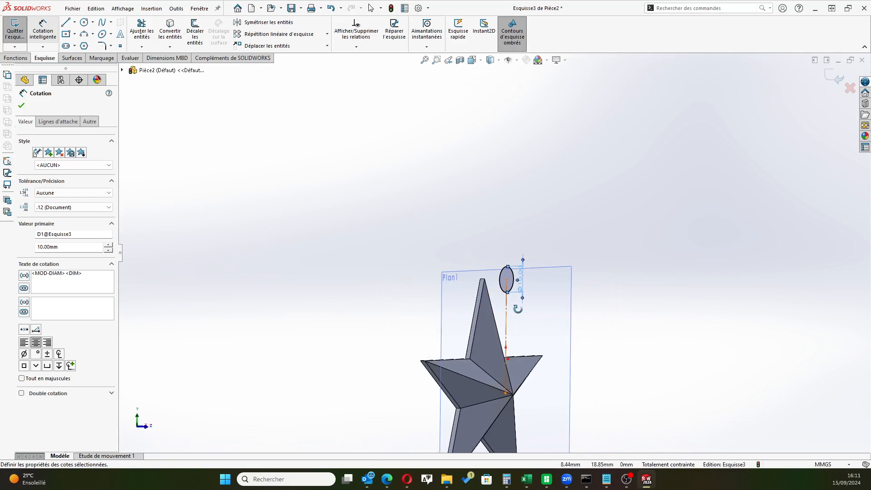
pyautogui.click(42, 28)
pyautogui.click(21, 106)
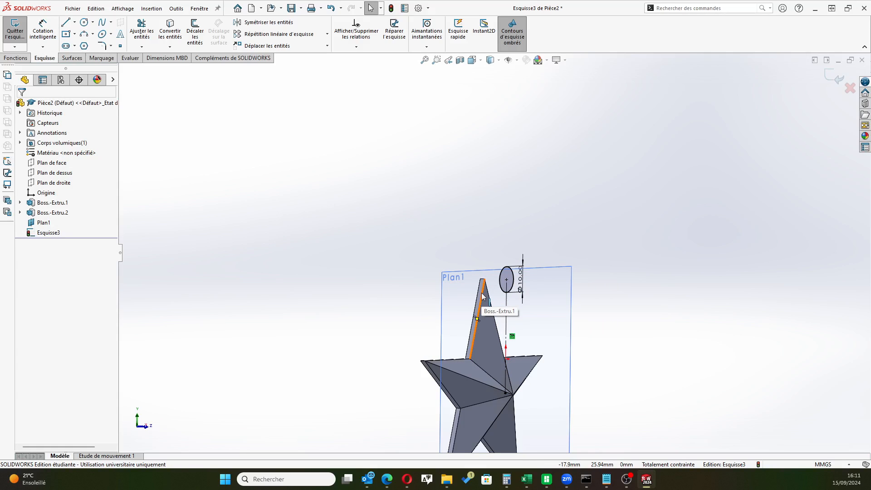
pyautogui.moveTo(313, 272)
pyautogui.mouseDown(button='middle')
pyautogui.moveTo(346, 272)
pyautogui.moveTo(297, 271)
pyautogui.mouseUp(button='middle')
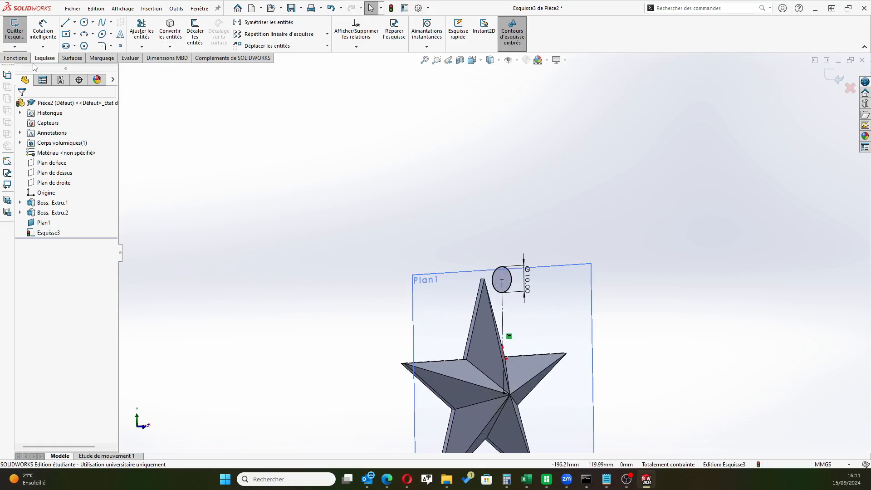
pyautogui.click(15, 32)
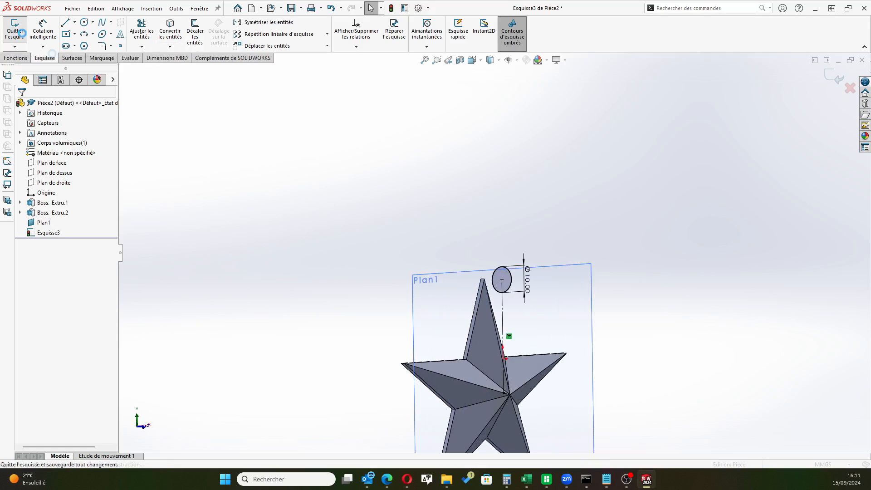
# Start an extruded cut from the 10 mm circle and try ending it at the narrow side face of the star's upper arm
pyautogui.click(15, 58)
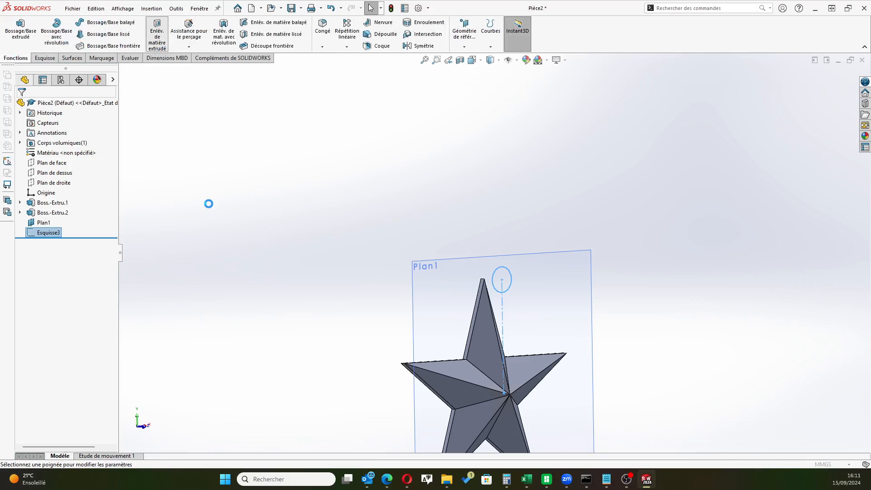
pyautogui.click(70, 159)
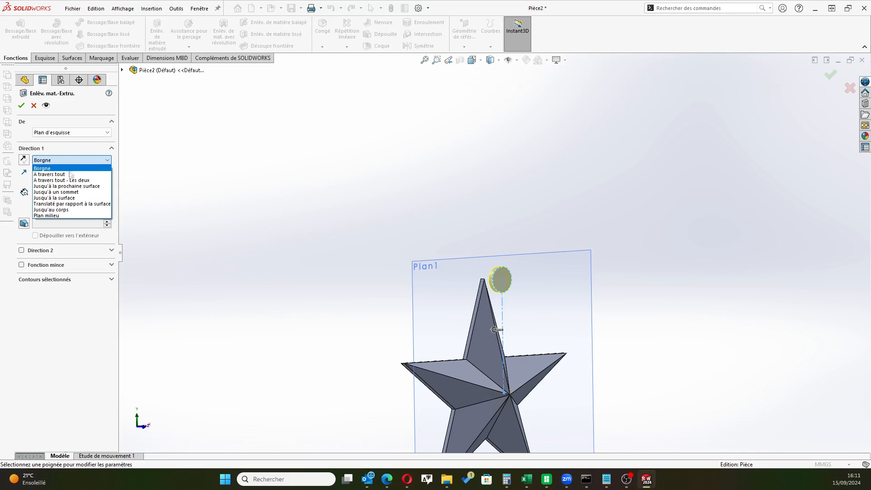
pyautogui.click(67, 198)
pyautogui.scroll(-5, 494, 277)
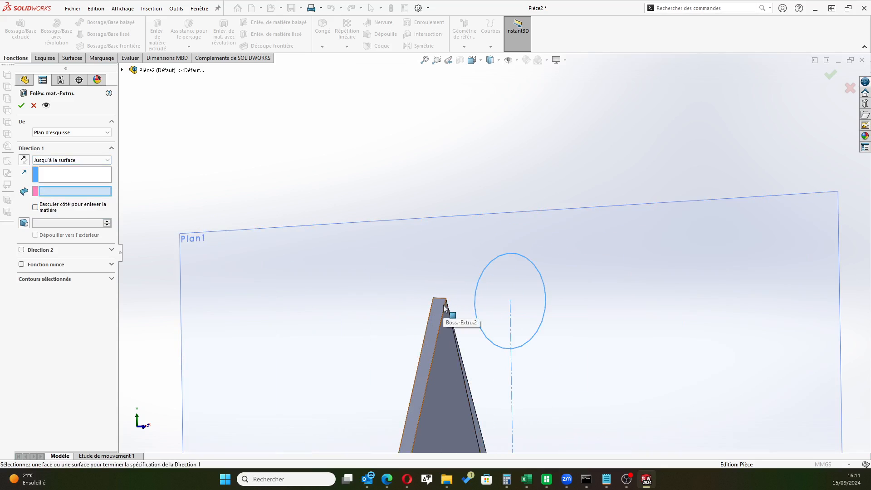
pyautogui.click(437, 308)
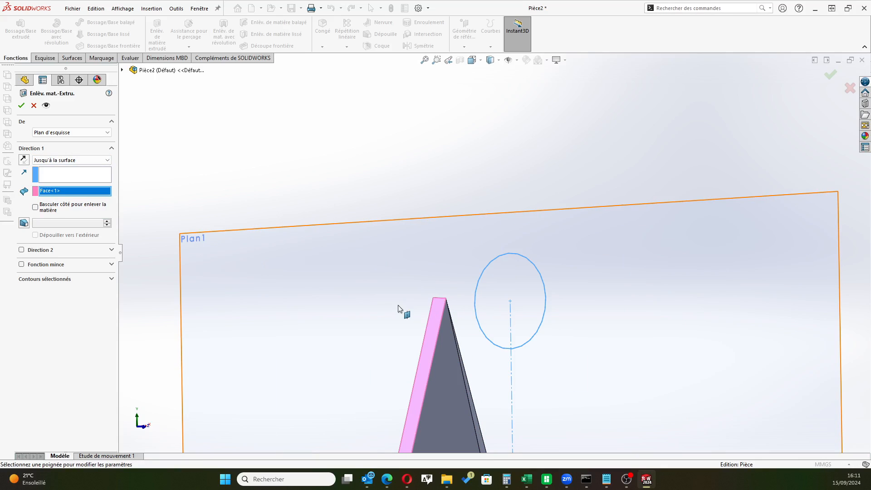
pyautogui.moveTo(434, 299); pyautogui.dragTo(426, 332, button='middle')
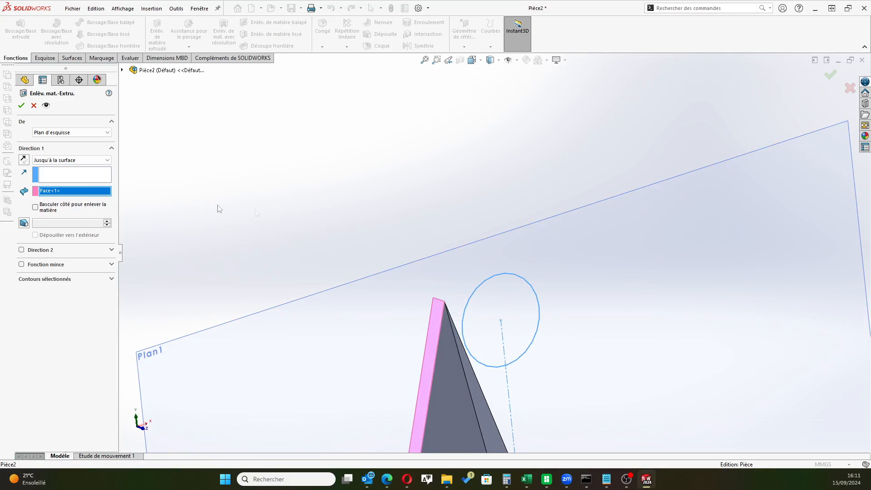
# End the 10 mm circular cut up to the slab's front vertex at the star's upper tip and accept the cut
pyautogui.click(89, 161)
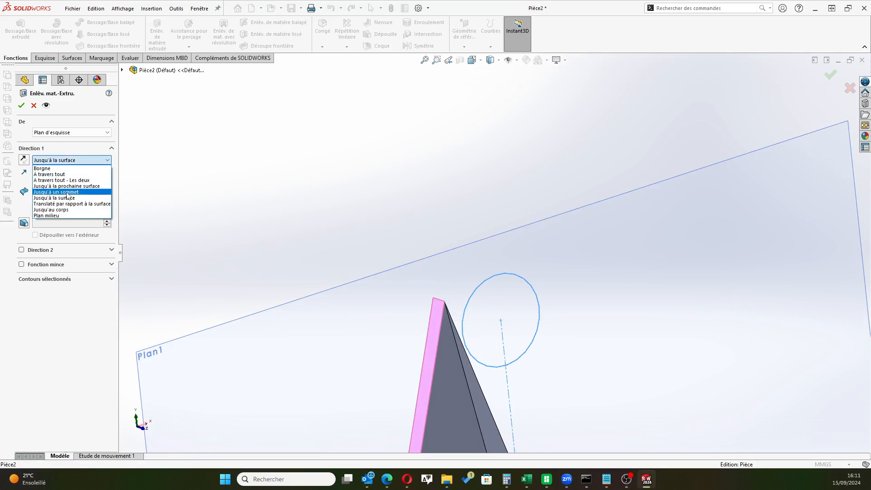
pyautogui.click(67, 192)
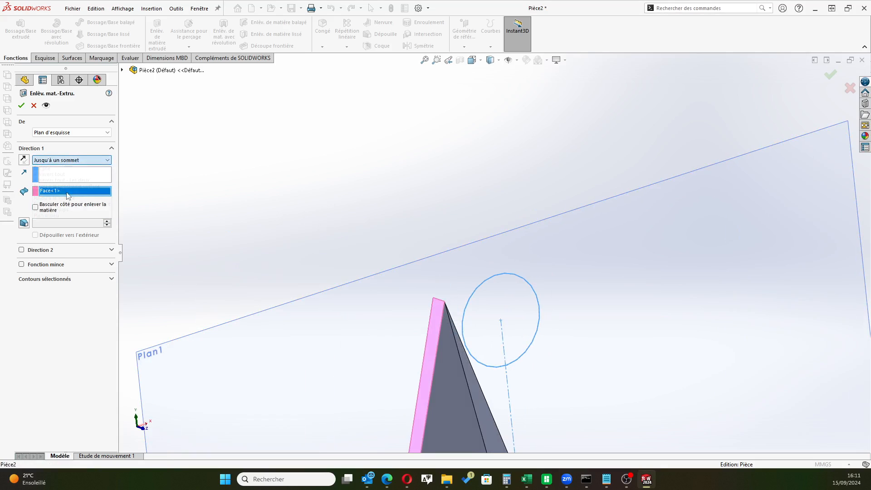
pyautogui.click(444, 302)
pyautogui.moveTo(228, 228); pyautogui.dragTo(264, 203, button='middle')
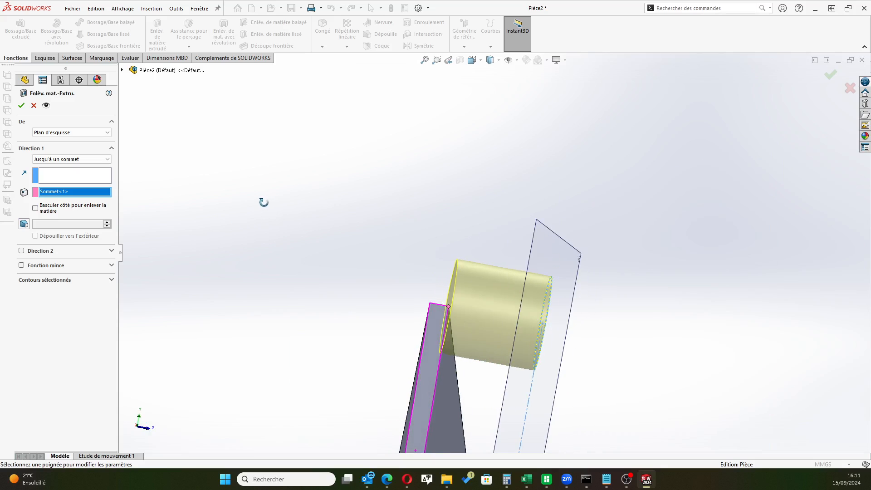
pyautogui.click(20, 106)
# Examine the circular cut at the star's upper tip from the front, both close up and with the whole star
pyautogui.moveTo(397, 283); pyautogui.dragTo(489, 333, button='middle')
pyautogui.scroll(-3, 525, 309)
pyautogui.scroll(7, 477, 311)
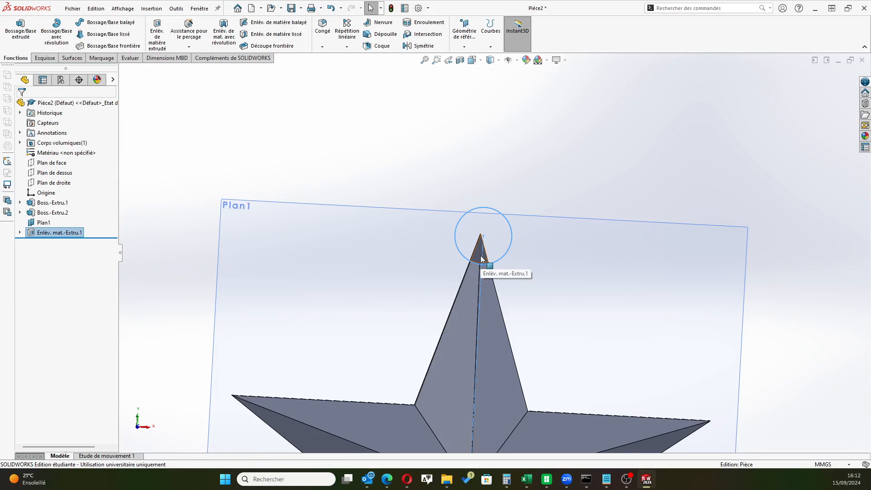
pyautogui.scroll(-5, 483, 277)
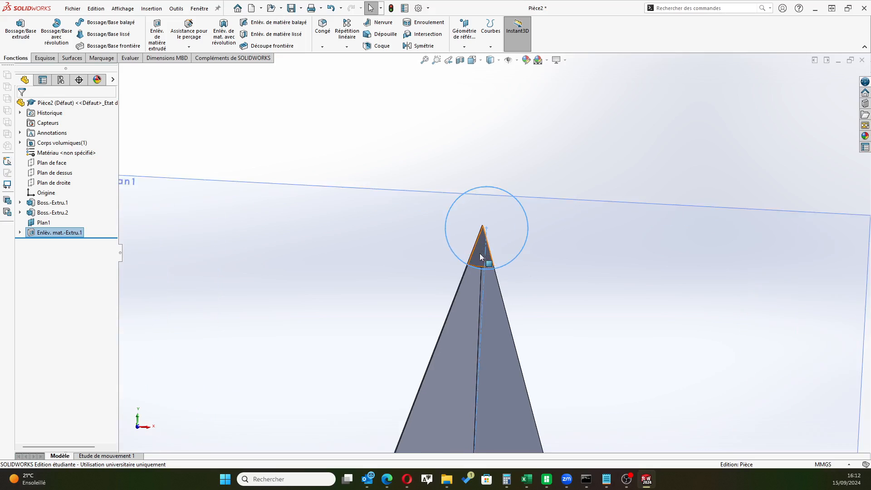
pyautogui.scroll(8, 494, 269)
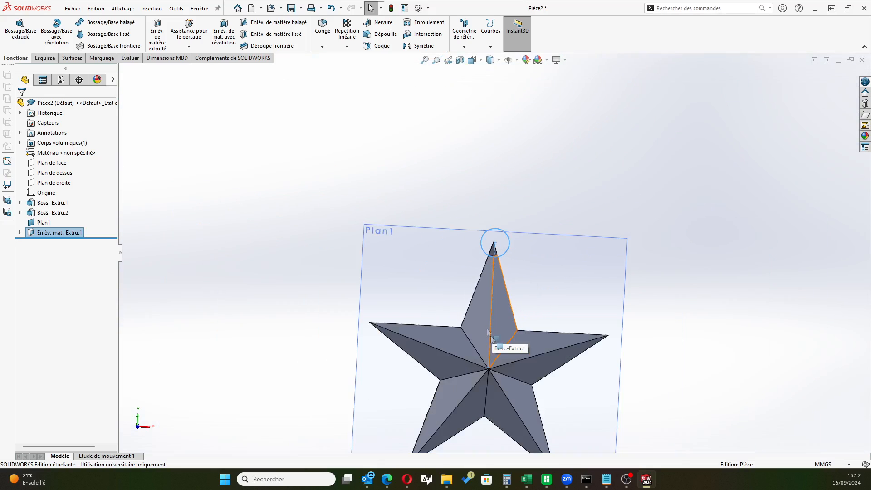
pyautogui.scroll(-8, 488, 256)
pyautogui.scroll(4, 520, 247)
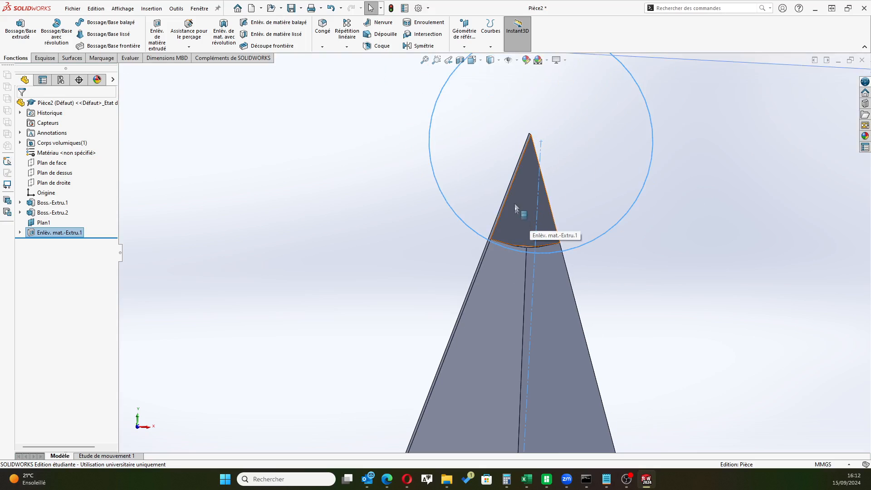
# Start a sketch on Plan1 and convert the remaining ridge edge of the star's upper arm into a sketch line
pyautogui.click(37, 223)
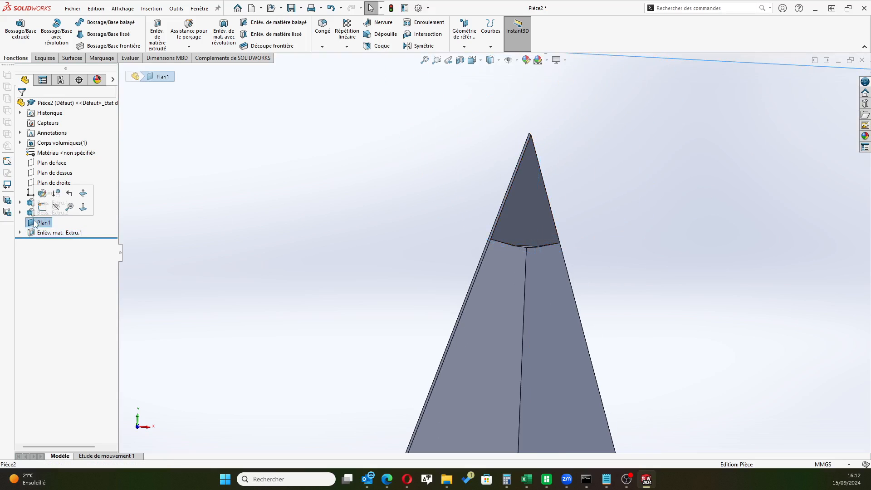
pyautogui.click(42, 207)
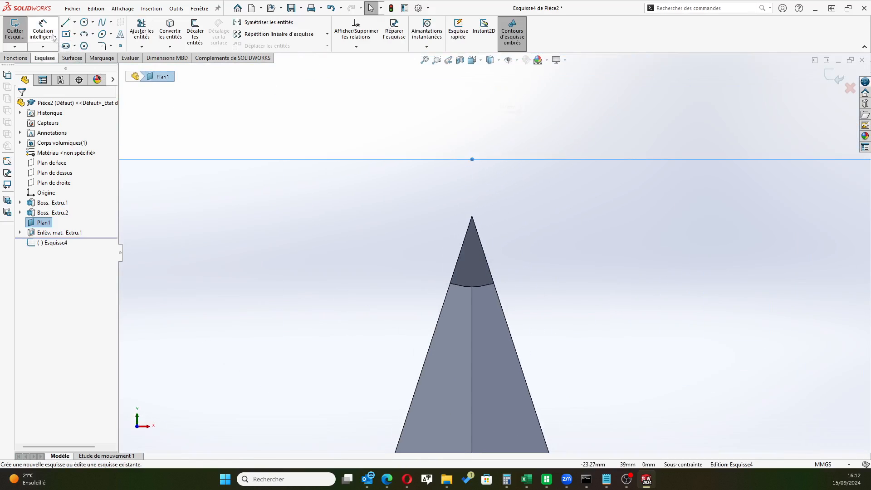
pyautogui.click(472, 313)
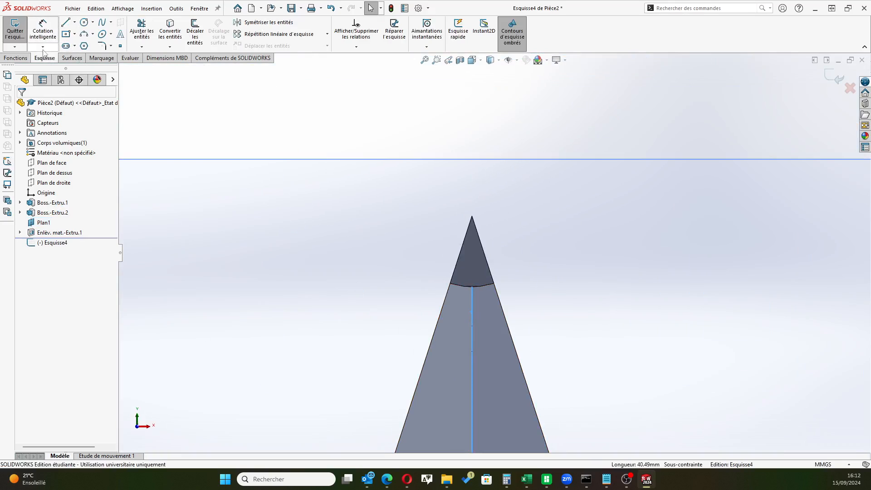
pyautogui.click(169, 30)
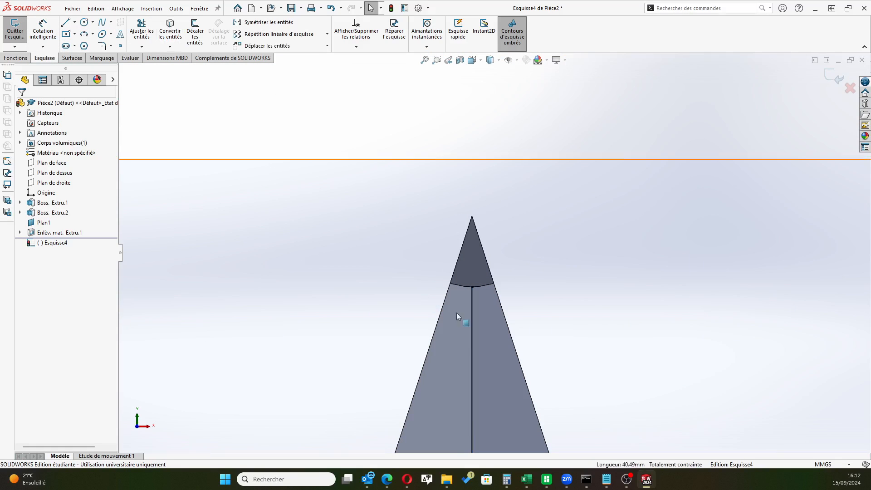
# Change the converted ridge line to construction geometry and extend its upper end beyond the star's tip
pyautogui.click(474, 295)
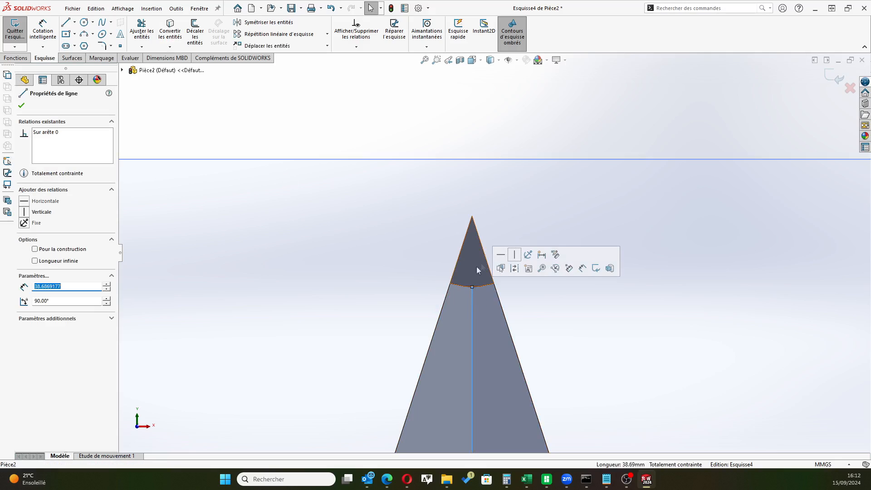
pyautogui.click(515, 267)
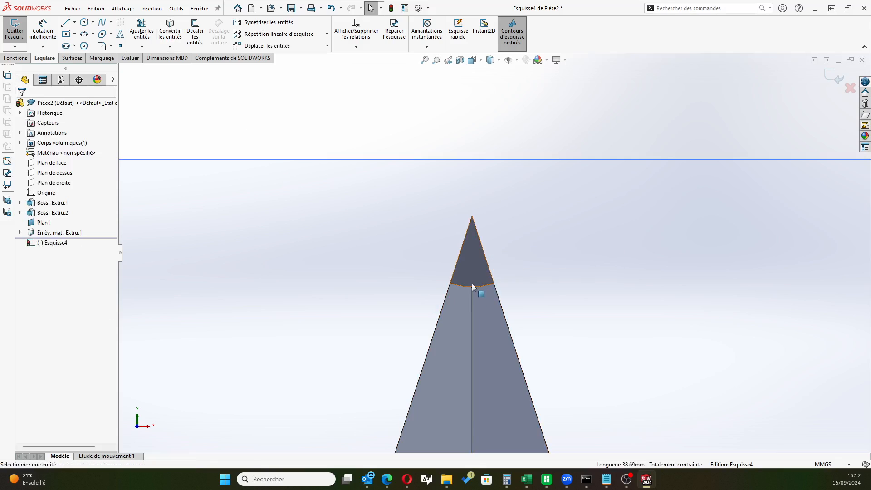
pyautogui.moveTo(471, 221); pyautogui.dragTo(472, 187)
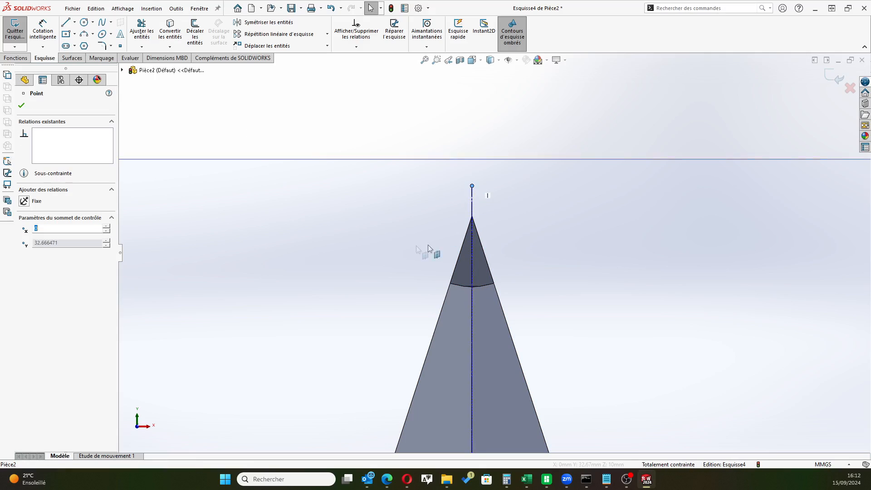
# Sketch a circle of about 0.81 mm radius centred on the construction line over the flat cut face at the upper tip
pyautogui.scroll(-4, 470, 254)
pyautogui.click(84, 23)
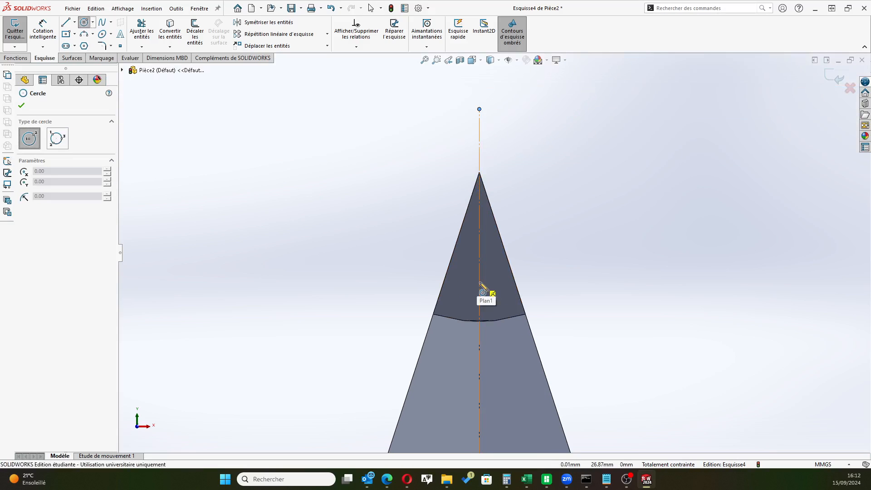
pyautogui.click(480, 283)
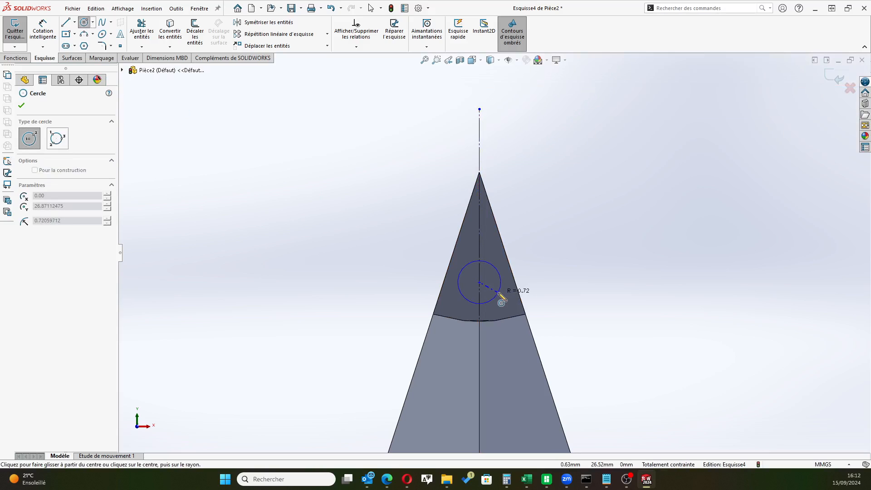
pyautogui.click(501, 295)
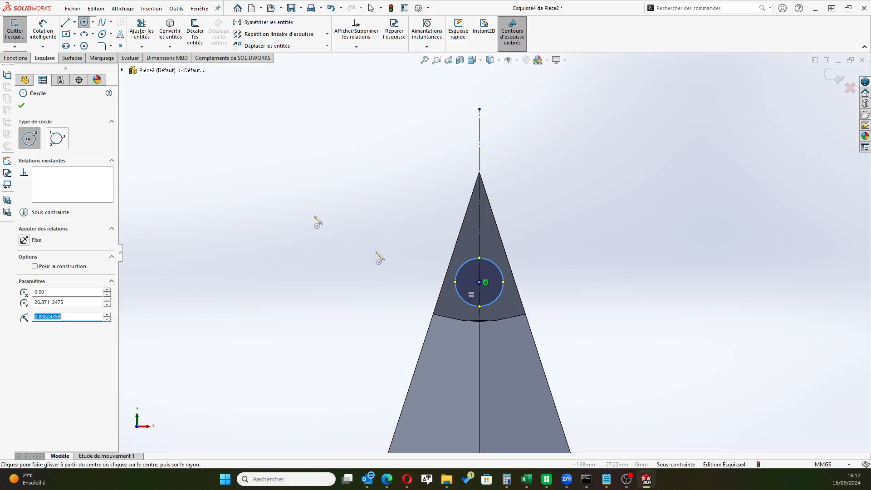
# Dimension the small circle's diameter as 1.5 mm
pyautogui.click(43, 30)
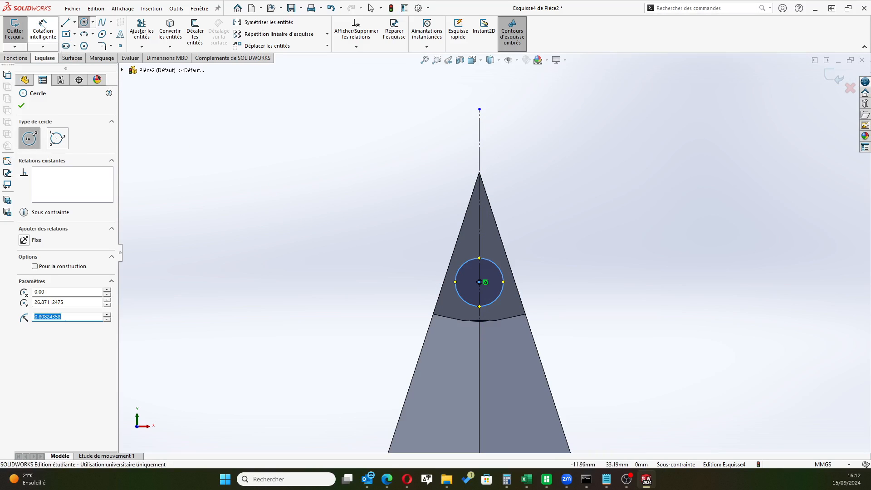
pyautogui.click(502, 287)
pyautogui.click(546, 281)
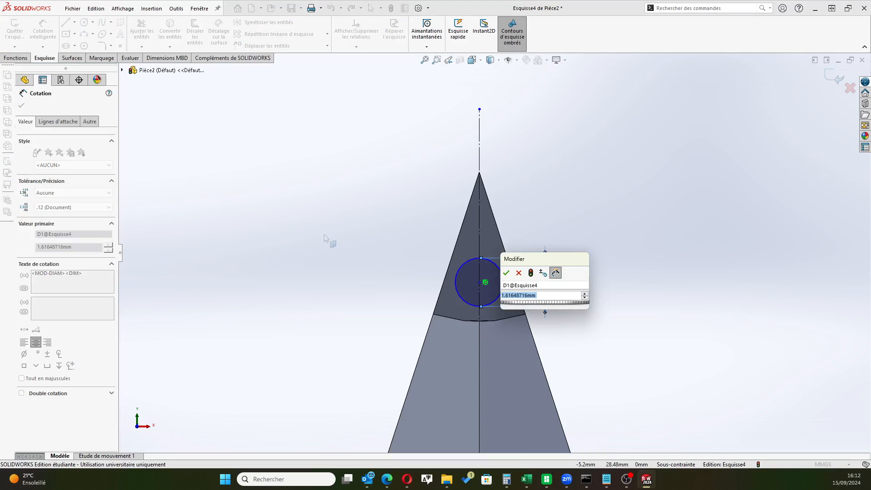
pyautogui.press('Return')
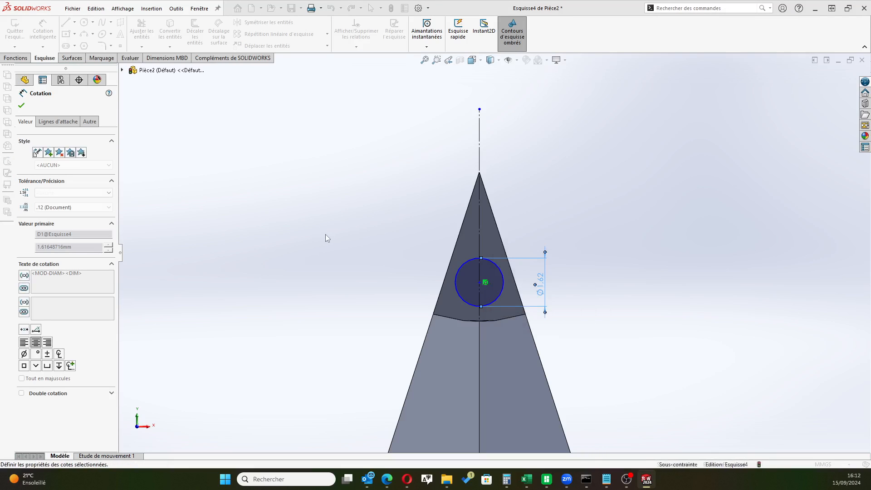
pyautogui.click(21, 106)
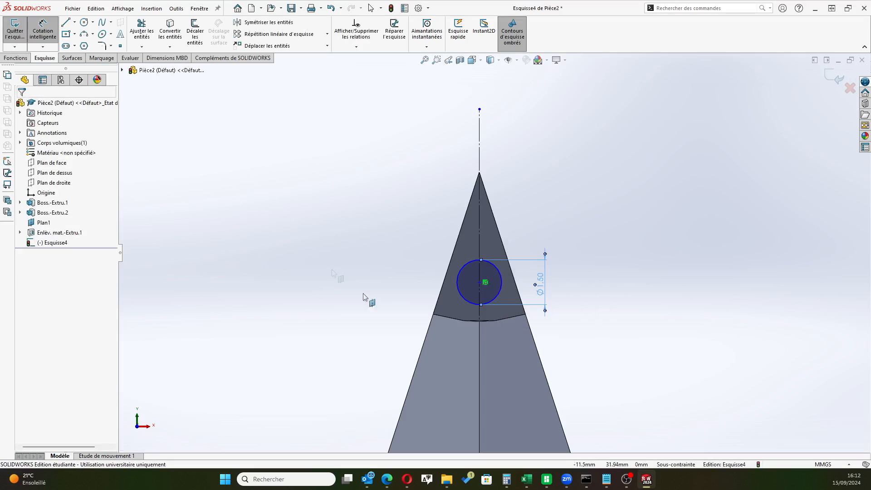
pyautogui.press('Escape')
# Cut-extrude the 1.5 mm circle up to the star's back face to make a through hole in the upper tip
pyautogui.scroll(3, 560, 279)
pyautogui.moveTo(560, 278); pyautogui.dragTo(605, 294, button='middle')
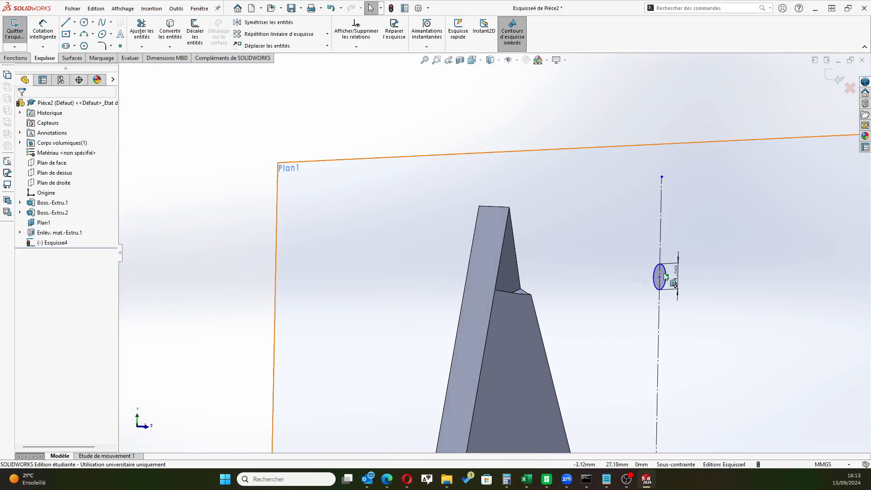
pyautogui.click(15, 58)
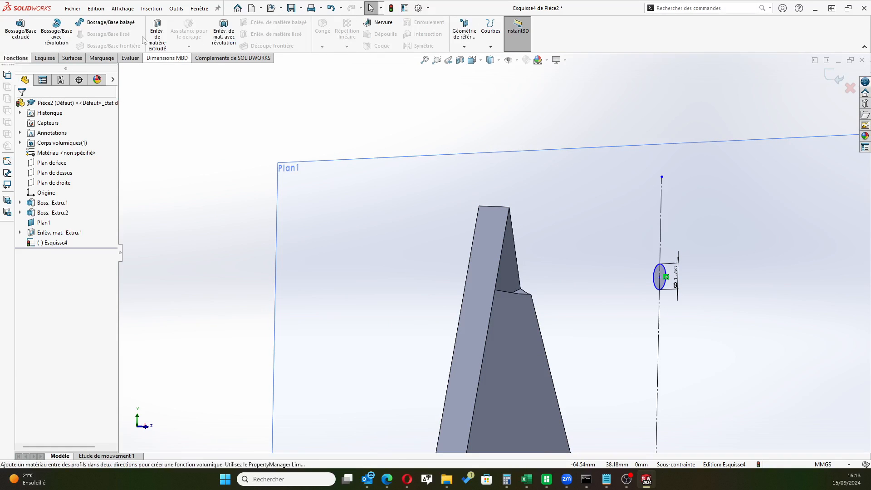
pyautogui.click(157, 36)
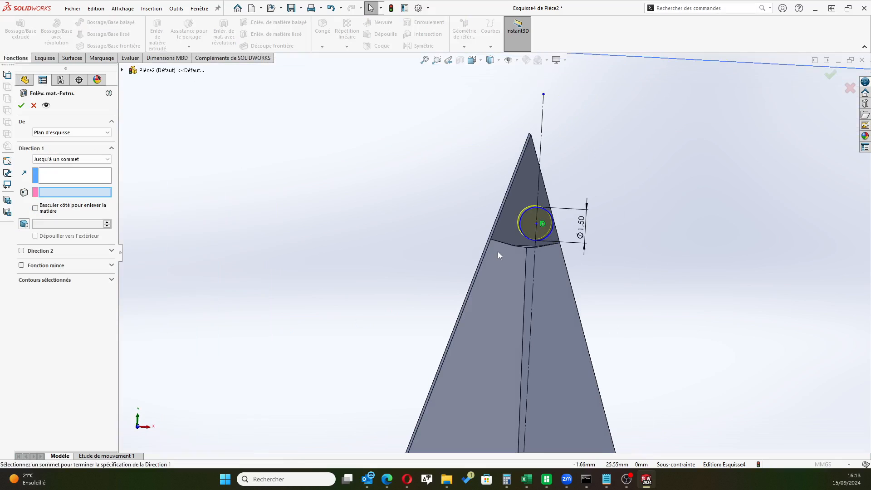
pyautogui.click(53, 161)
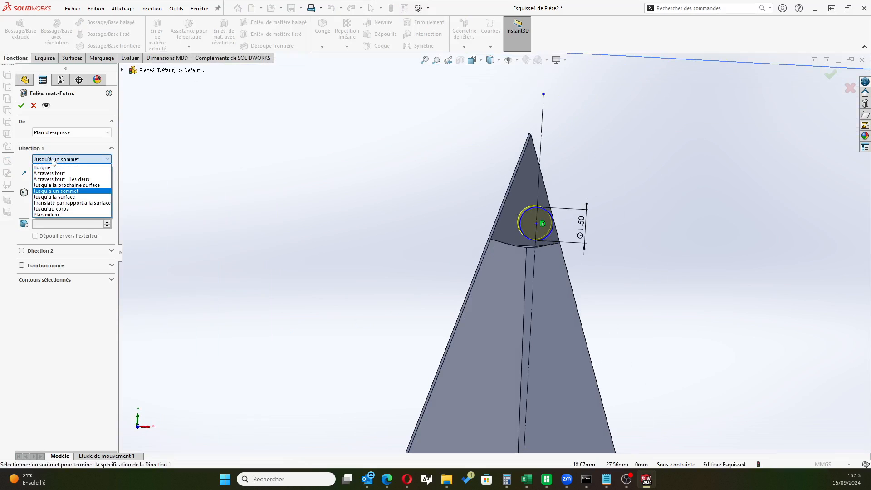
pyautogui.click(73, 199)
pyautogui.moveTo(277, 247); pyautogui.dragTo(564, 272, button='middle')
pyautogui.click(564, 272)
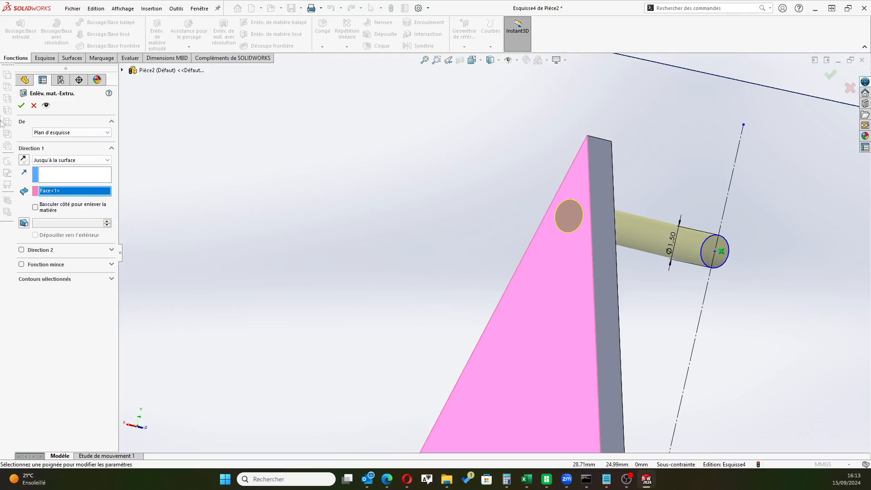
pyautogui.click(20, 107)
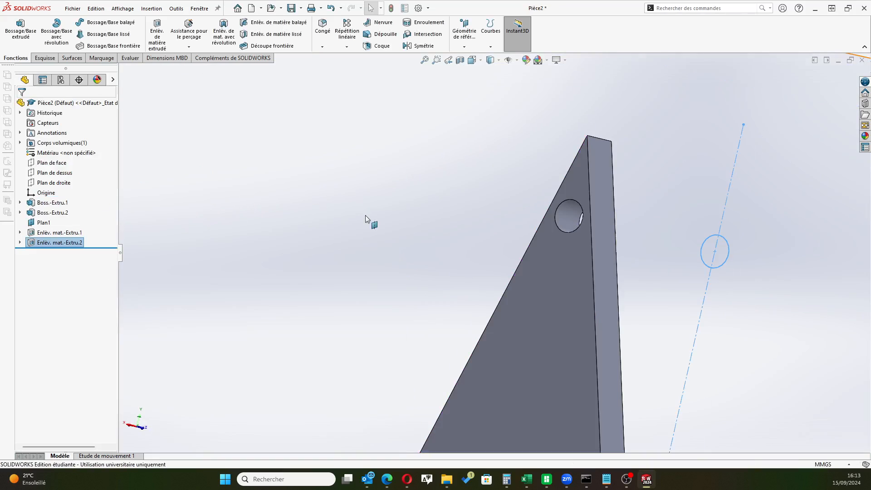
# Examine the small hole in the upper tip and the whole star from the front
pyautogui.scroll(-2, 483, 316)
pyautogui.scroll(4, 485, 314)
pyautogui.moveTo(485, 314); pyautogui.dragTo(455, 334, button='middle')
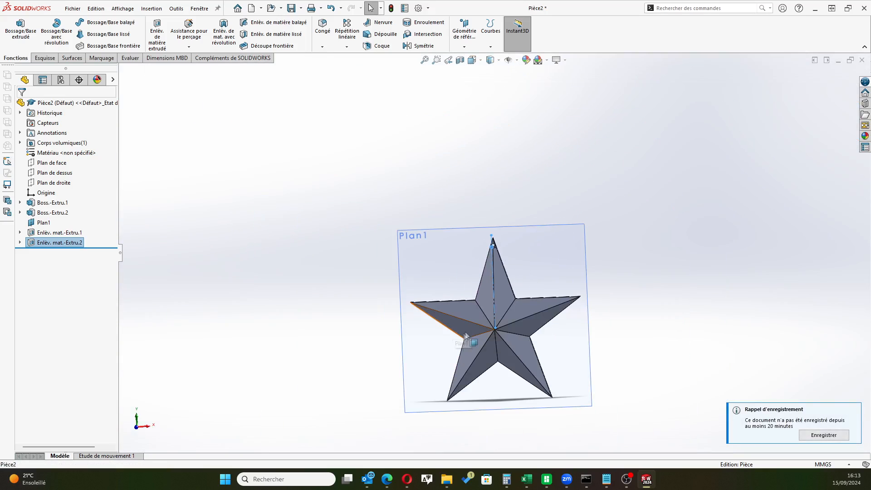
pyautogui.scroll(-2, 518, 265)
pyautogui.scroll(2, 518, 265)
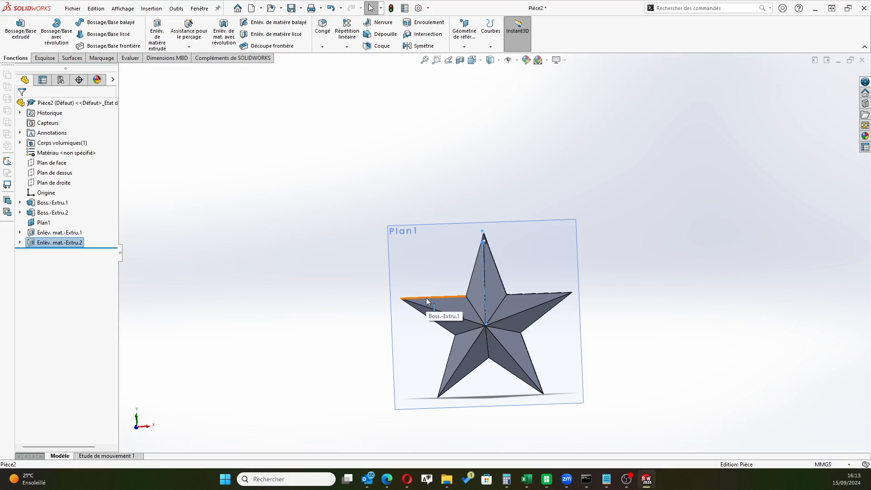
pyautogui.scroll(-8, 453, 254)
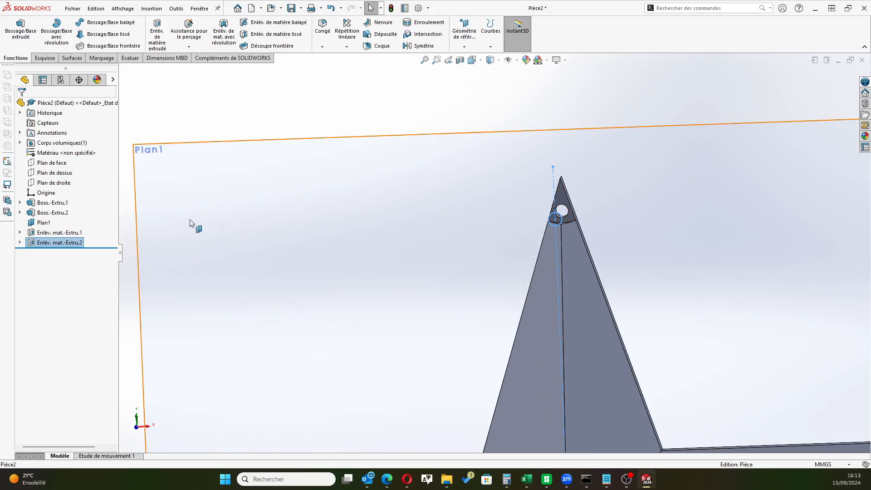
# Hide the reference plane Plan1 so only the star is displayed
pyautogui.click(192, 109)
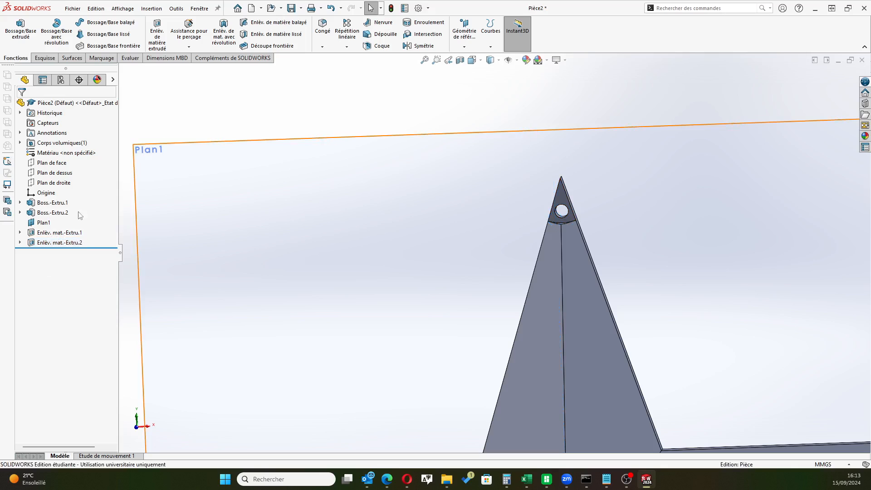
pyautogui.click(43, 223)
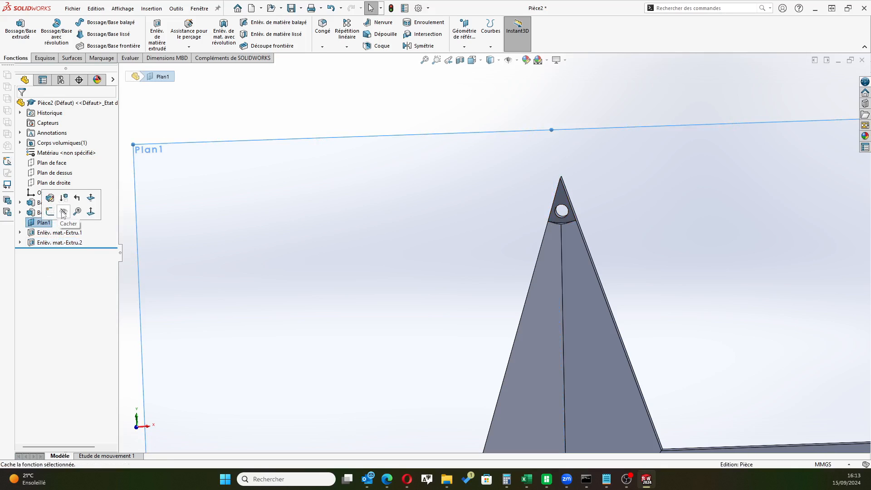
pyautogui.click(50, 210)
pyautogui.scroll(7, 375, 278)
pyautogui.scroll(-2, 398, 352)
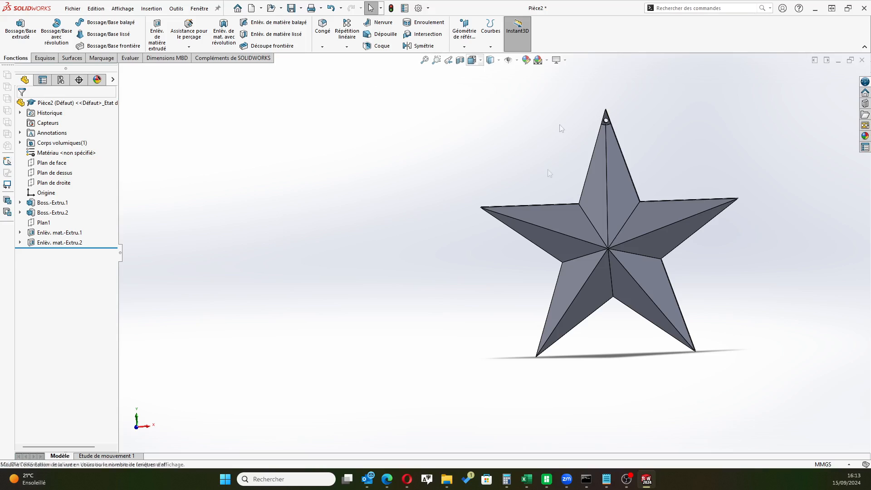
# Assign the ABS PC material to the star part
pyautogui.click(74, 103)
pyautogui.rightClick(63, 103)
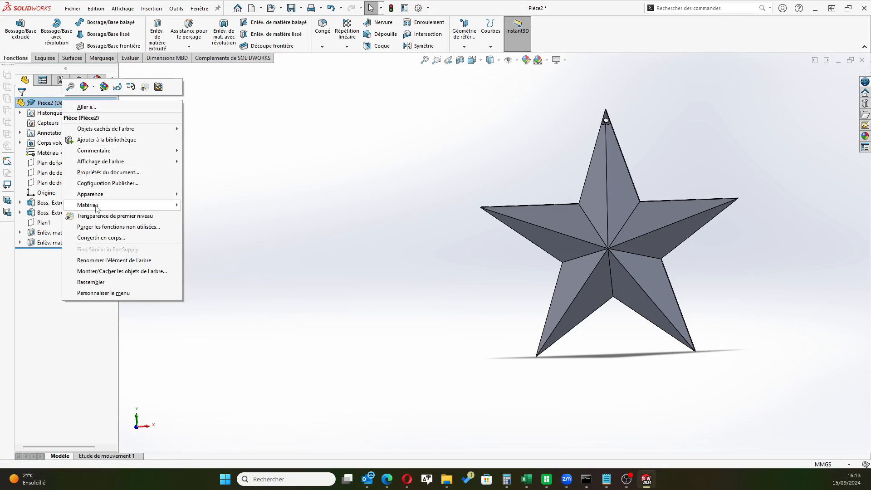
pyautogui.moveTo(133, 209)
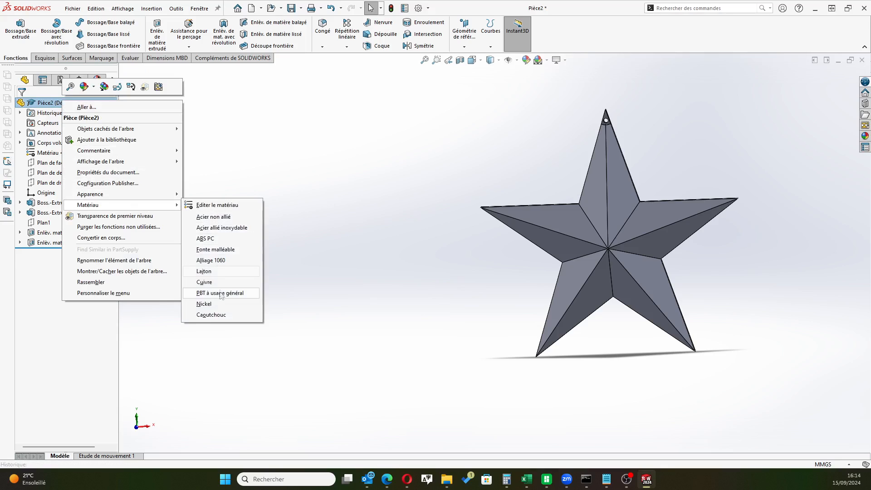
pyautogui.click(210, 241)
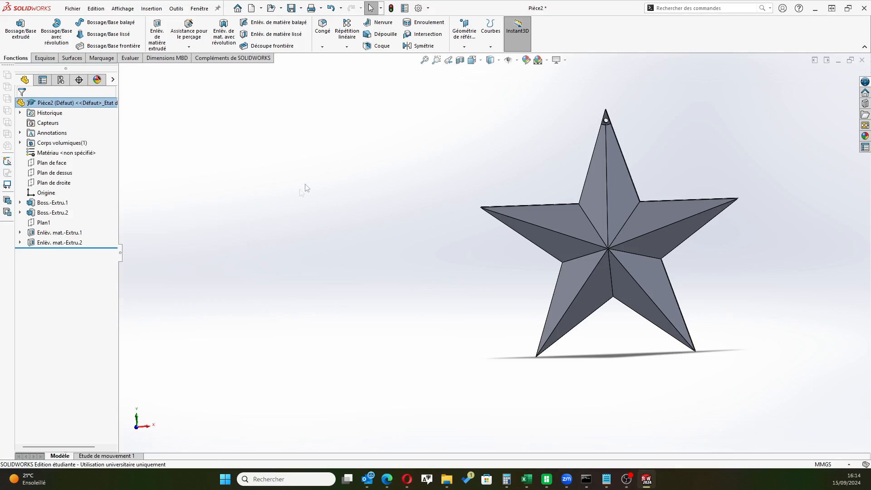
pyautogui.click(277, 151)
pyautogui.moveTo(395, 145); pyautogui.dragTo(426, 149, button='middle')
pyautogui.moveTo(524, 162); pyautogui.dragTo(480, 169, button='middle')
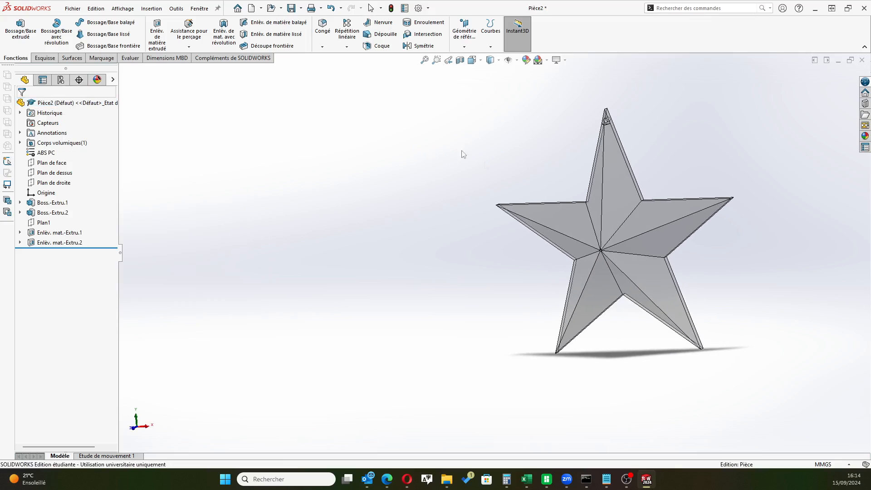
# Apply the brushed bronze (bronze brossé) appearance from the metal appearances to the whole part
pyautogui.rightClick(63, 102)
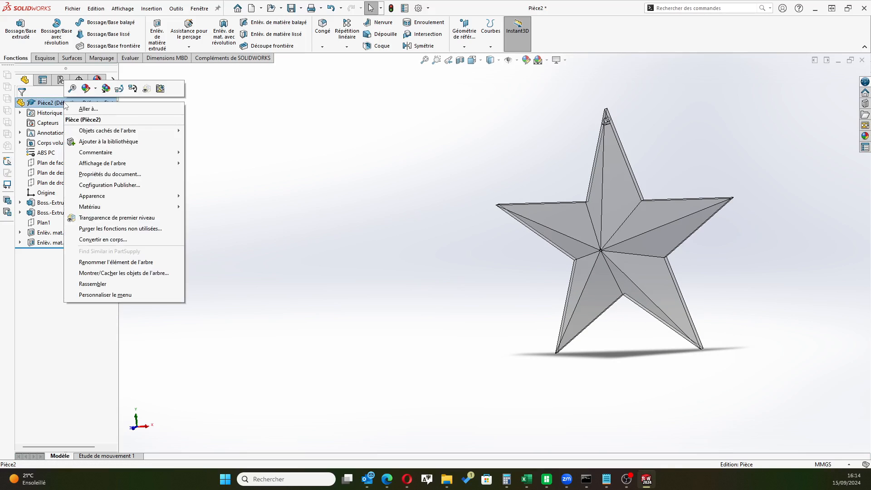
pyautogui.moveTo(149, 196)
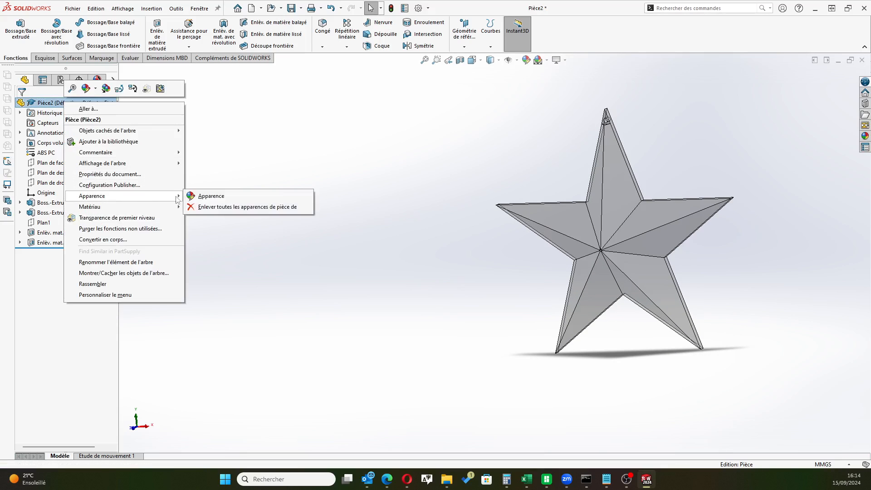
pyautogui.click(202, 196)
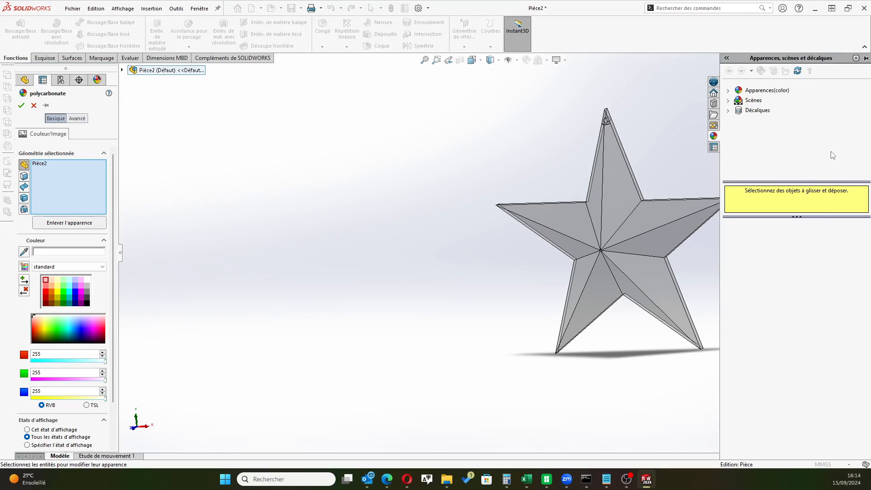
pyautogui.click(753, 90)
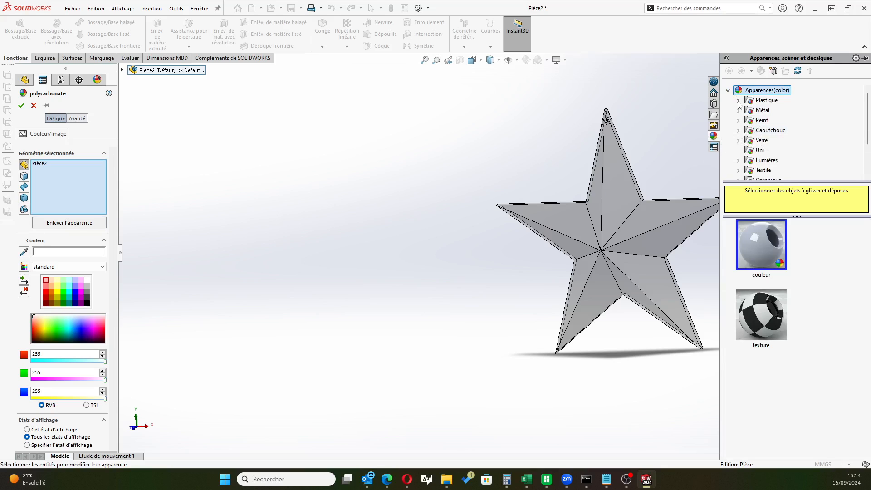
pyautogui.click(738, 101)
pyautogui.click(738, 90)
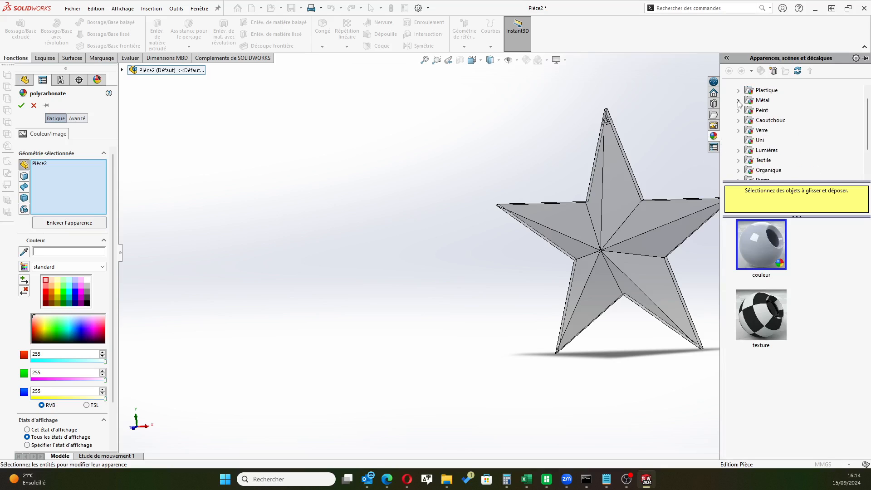
pyautogui.click(738, 100)
pyautogui.click(777, 131)
pyautogui.moveTo(766, 300); pyautogui.dragTo(620, 221)
pyautogui.moveTo(620, 221); pyautogui.dragTo(617, 218)
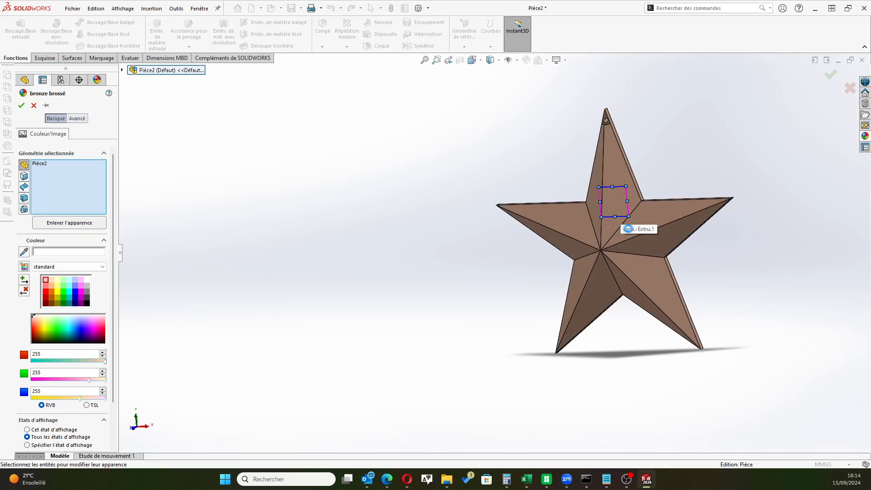
pyautogui.moveTo(491, 186); pyautogui.dragTo(435, 159, button='middle')
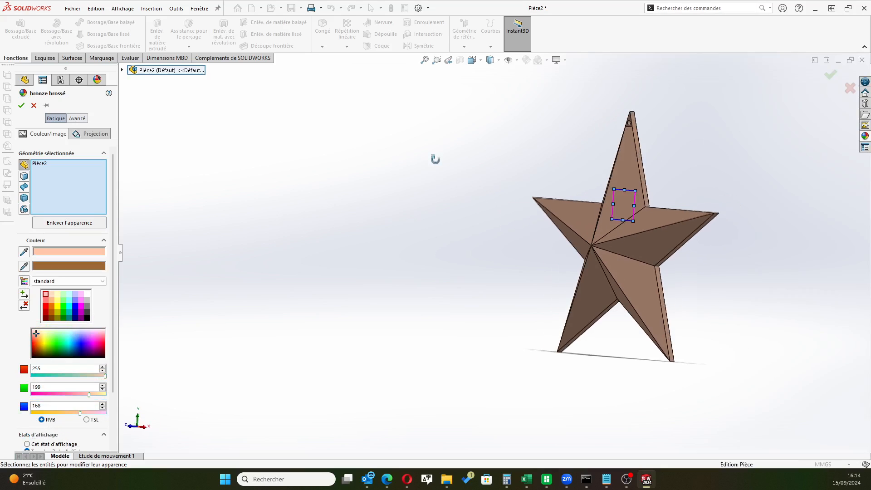
pyautogui.click(829, 75)
pyautogui.scroll(-2, 691, 181)
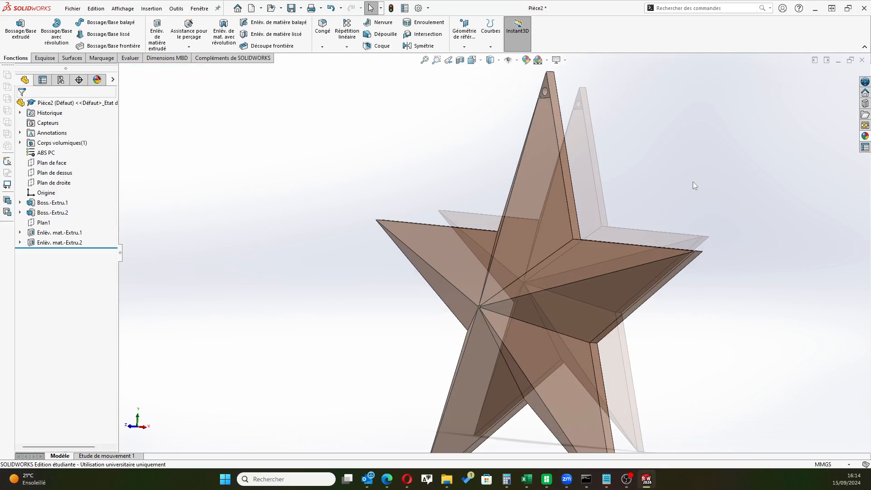
pyautogui.click(565, 61)
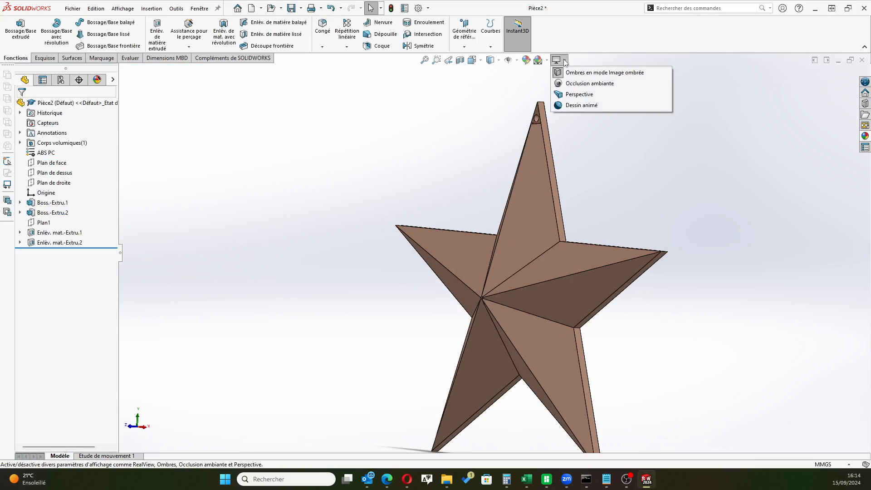
pyautogui.click(471, 139)
pyautogui.scroll(2, 472, 200)
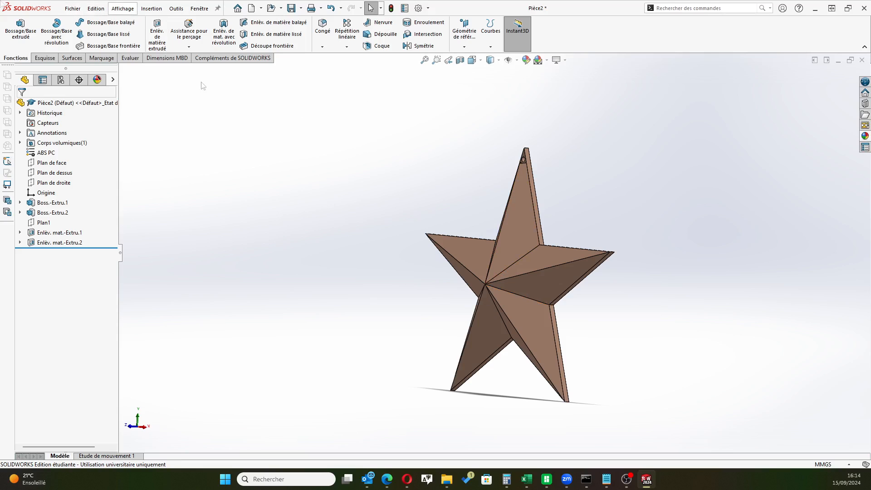
# Save the part as Etoile1 in a new folder named "Etoile de Noël" inside the Objets 3D folder
pyautogui.click(73, 8)
pyautogui.moveTo(96, 8)
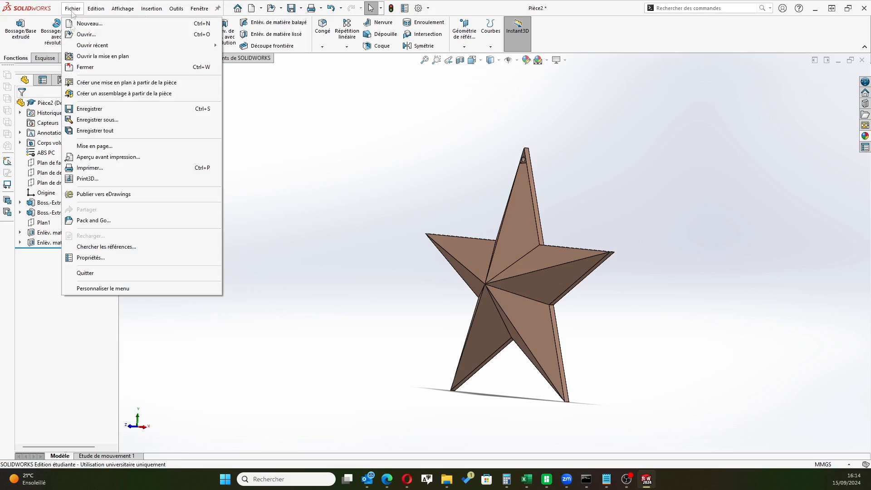
pyautogui.click(90, 120)
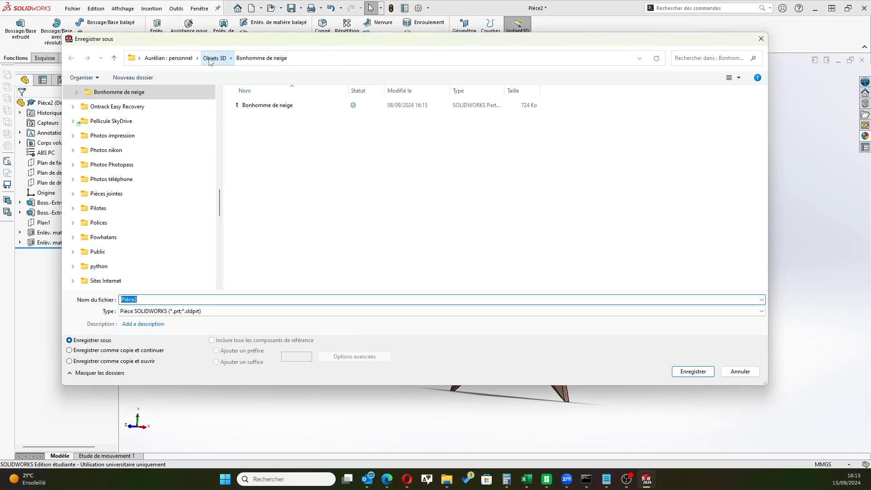
pyautogui.click(214, 58)
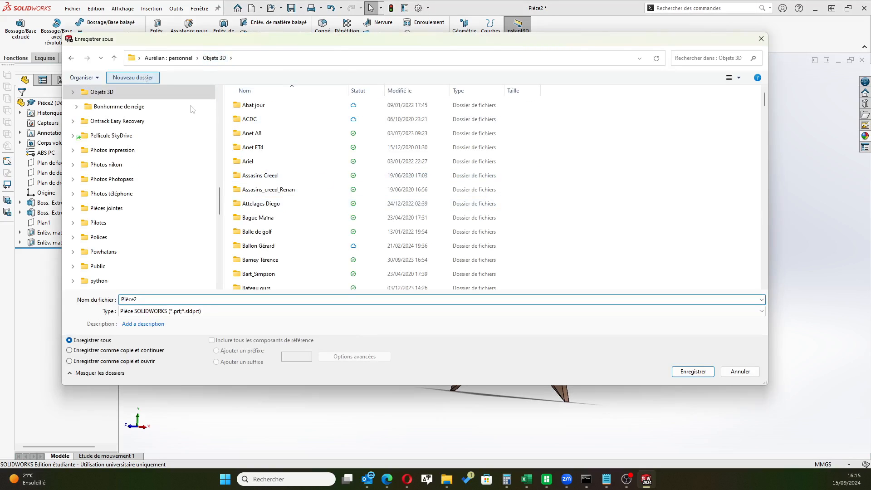
pyautogui.click(145, 77)
pyautogui.write('E')
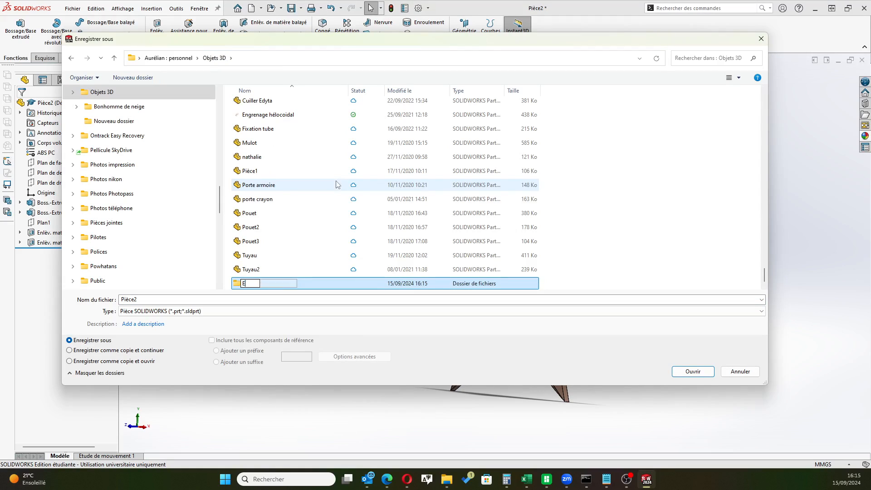
pyautogui.write('toile de Noël')
pyautogui.doubleClick(236, 285)
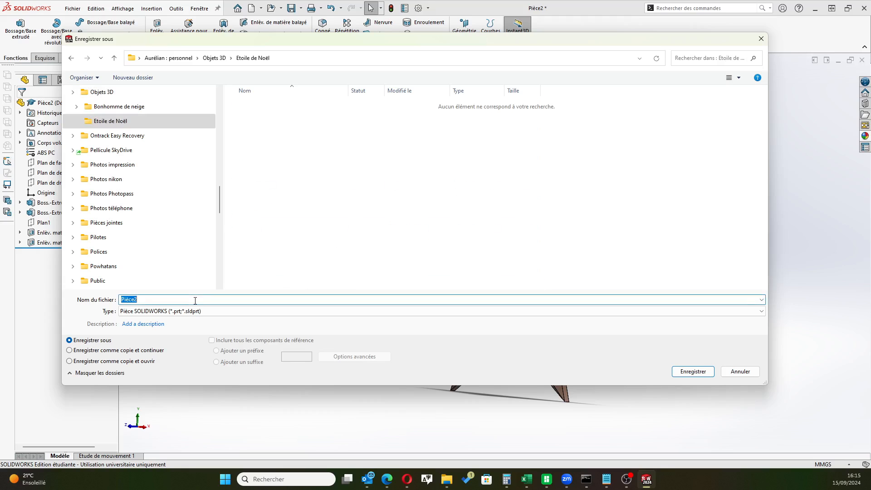
pyautogui.write('E')
pyautogui.press('Return')
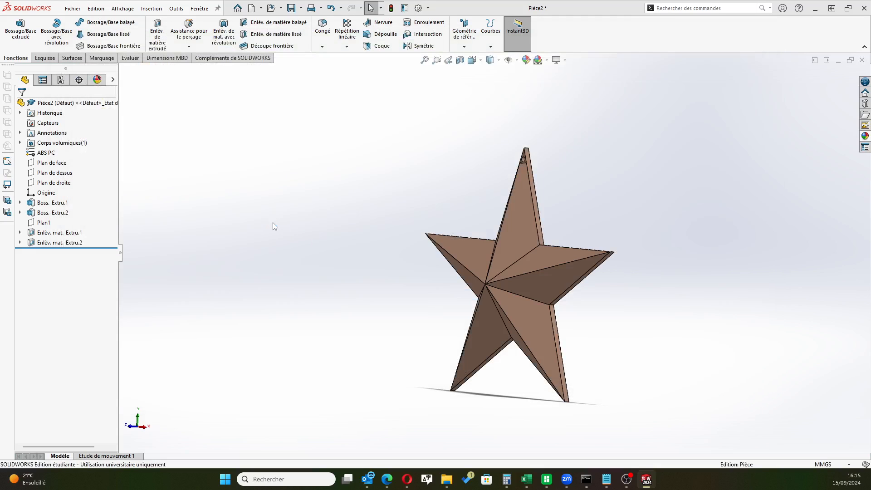
# Export the part as Etoile1 in 3D Manufacturing Format (*.3mf) to the Etoile de Noël folder, accepting the current 3MF options
pyautogui.click(72, 8)
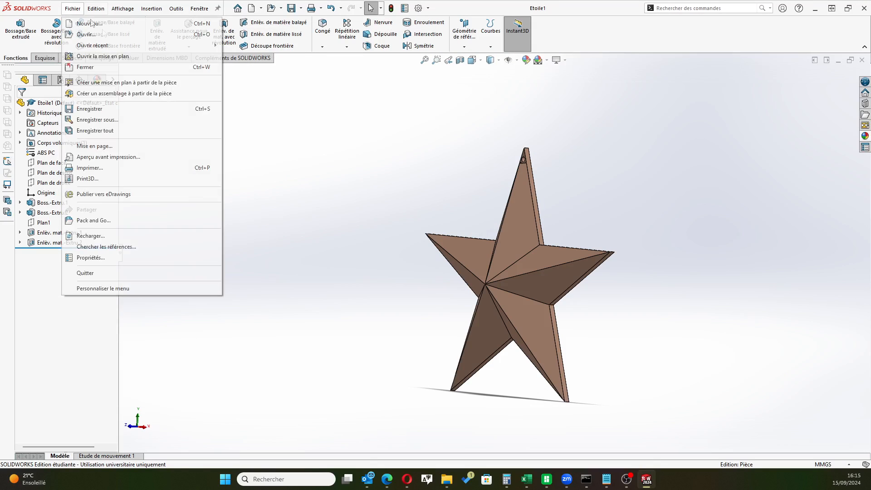
pyautogui.click(94, 120)
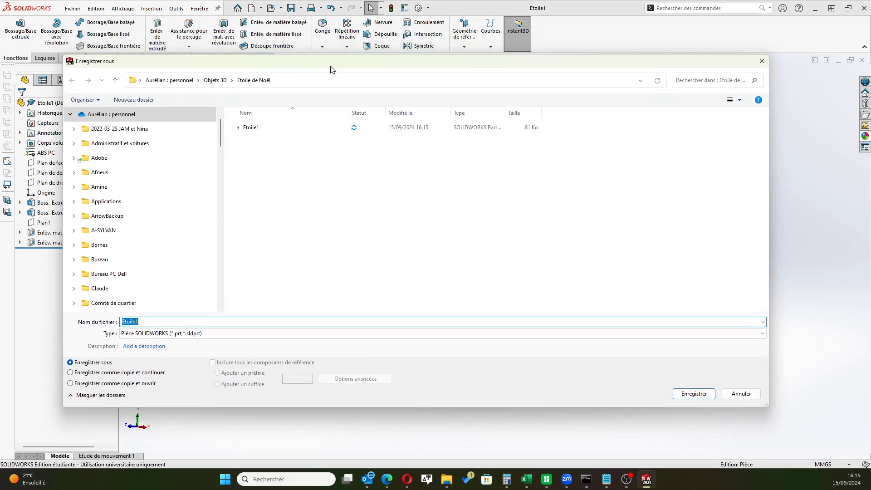
pyautogui.click(190, 334)
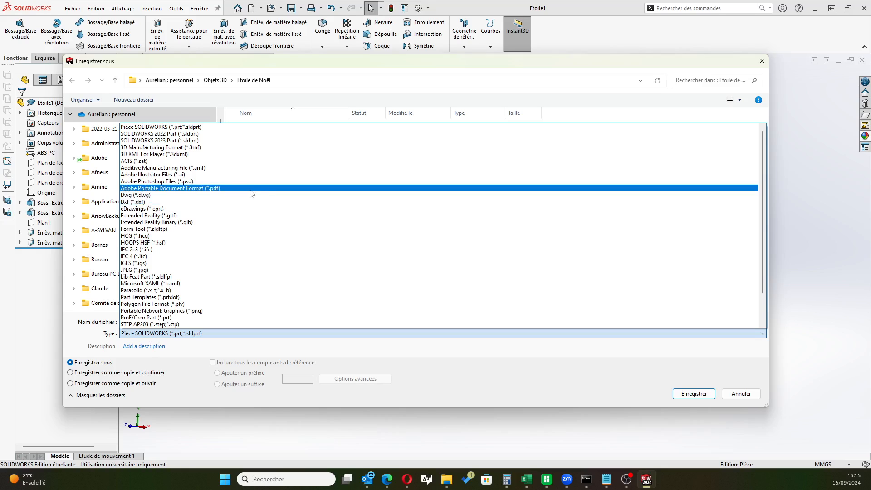
pyautogui.click(229, 147)
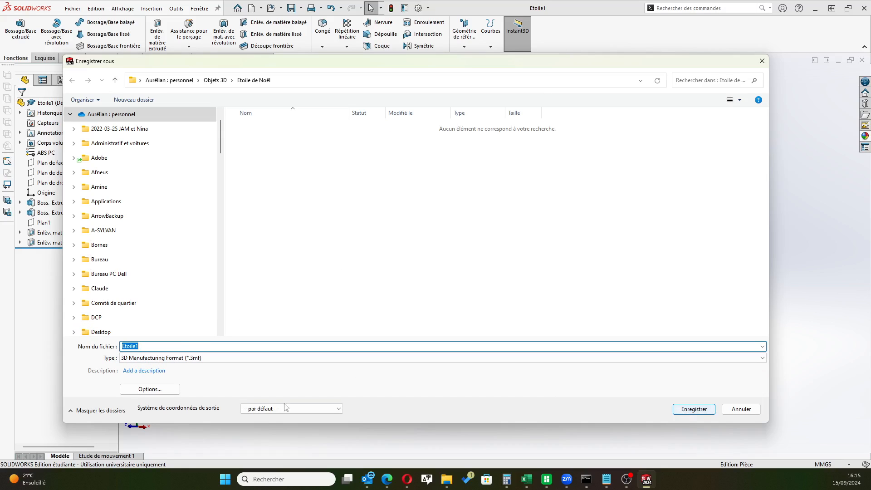
pyautogui.click(164, 390)
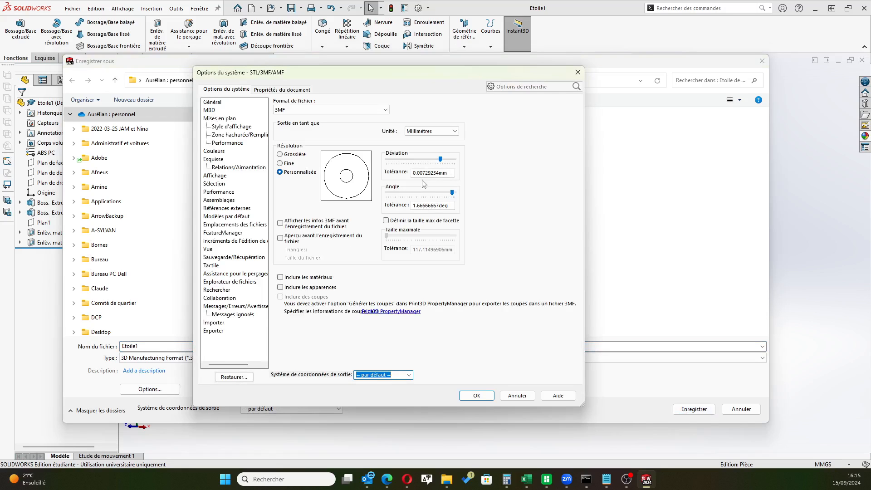
pyautogui.click(476, 395)
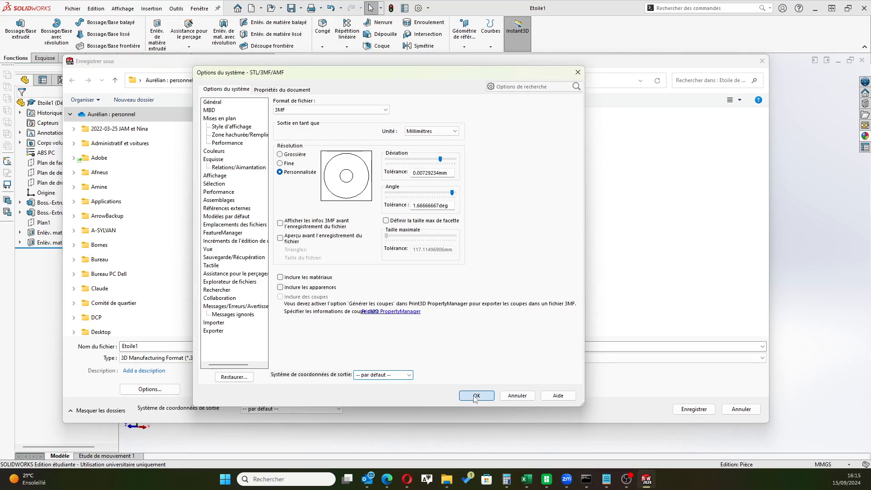
pyautogui.click(693, 409)
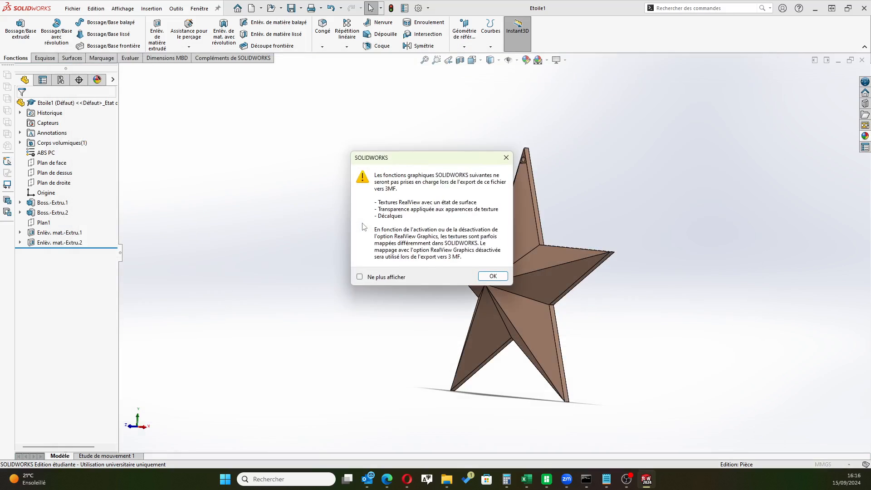
pyautogui.click(485, 278)
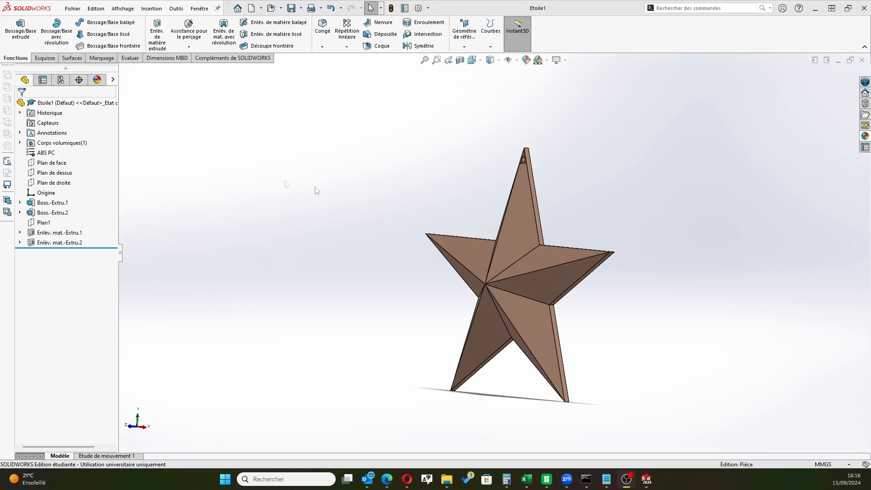
# Open the Windows screen capture tool (Outil Capture d'écran) and capture a rectangular area around the whole bronze star
pyautogui.click(225, 480)
pyautogui.write('cap')
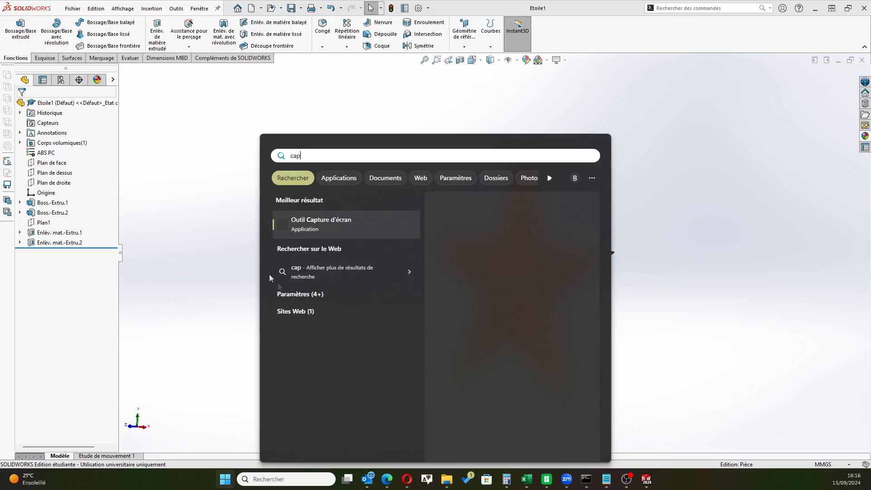
pyautogui.press('Return')
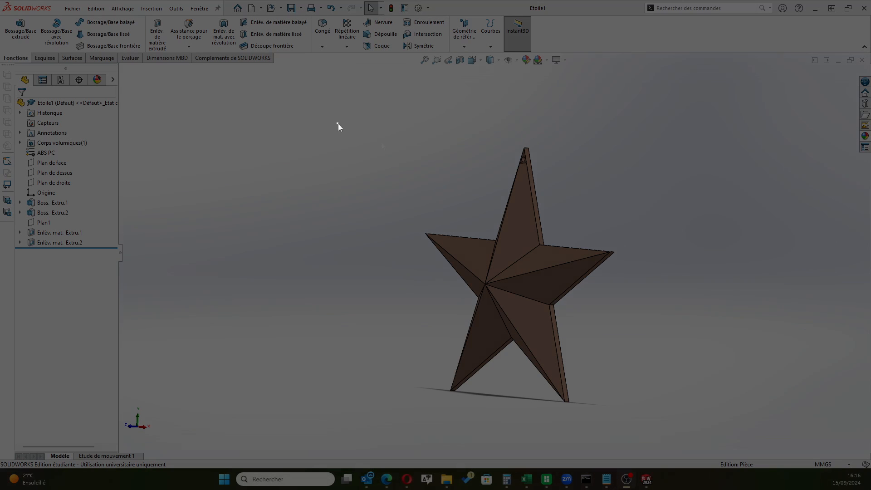
pyautogui.moveTo(337, 123); pyautogui.dragTo(682, 431)
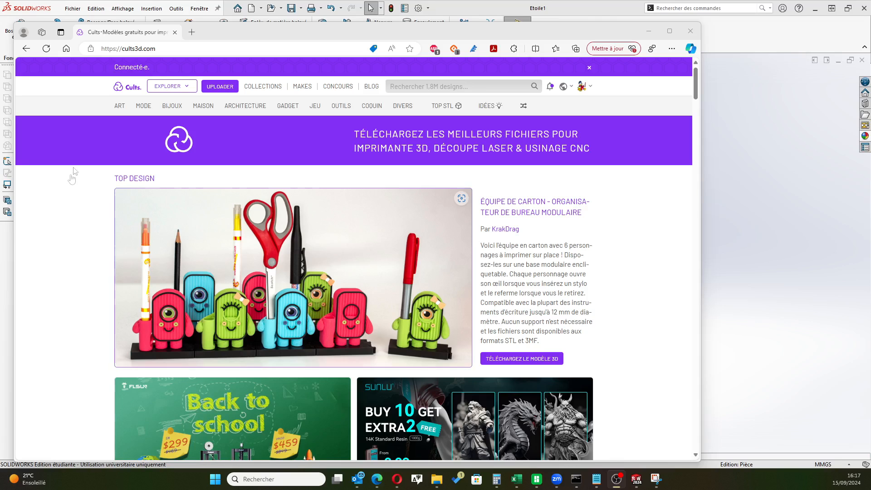
# In the Cults3D browser window, start a new upload for adding a 3D model
pyautogui.moveTo(435, 31); pyautogui.dragTo(474, 25)
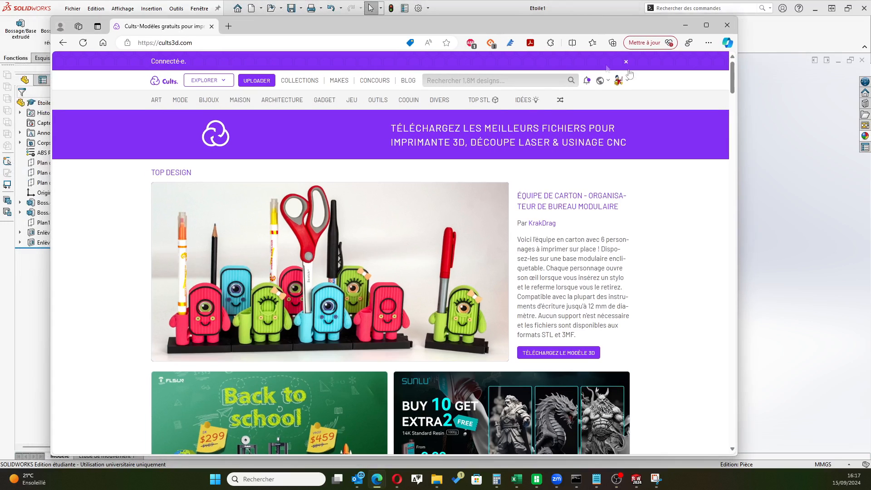
pyautogui.click(257, 81)
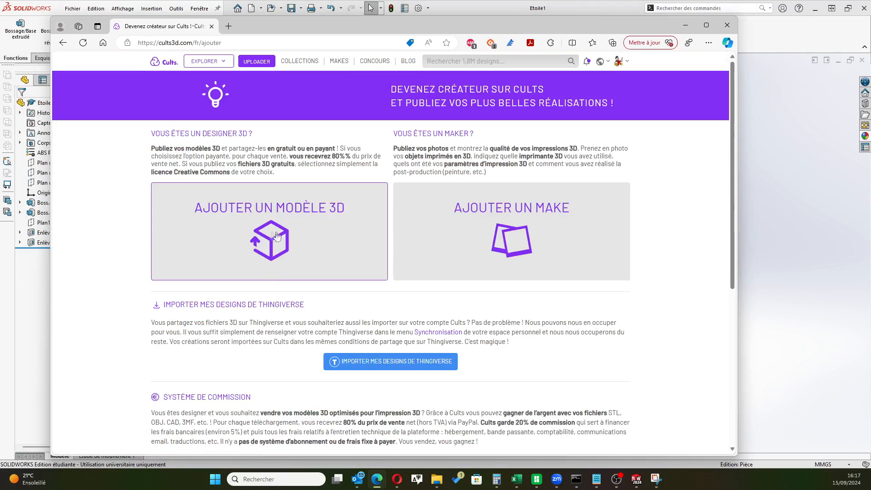
pyautogui.click(162, 241)
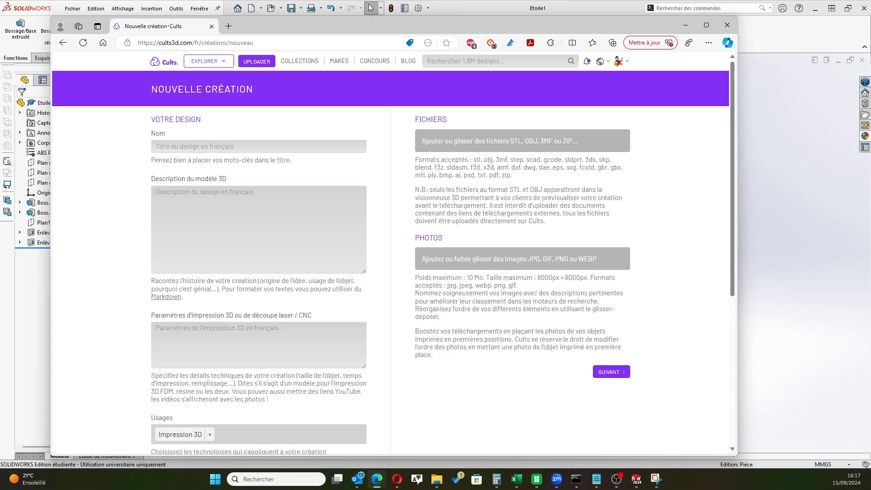
# Add the star screenshot "Capture d'écran 2024-09-15 161700.png" from File Explorer to the new creation's photos
pyautogui.press('super+d')
pyautogui.press('super+d')
pyautogui.press('super+e')
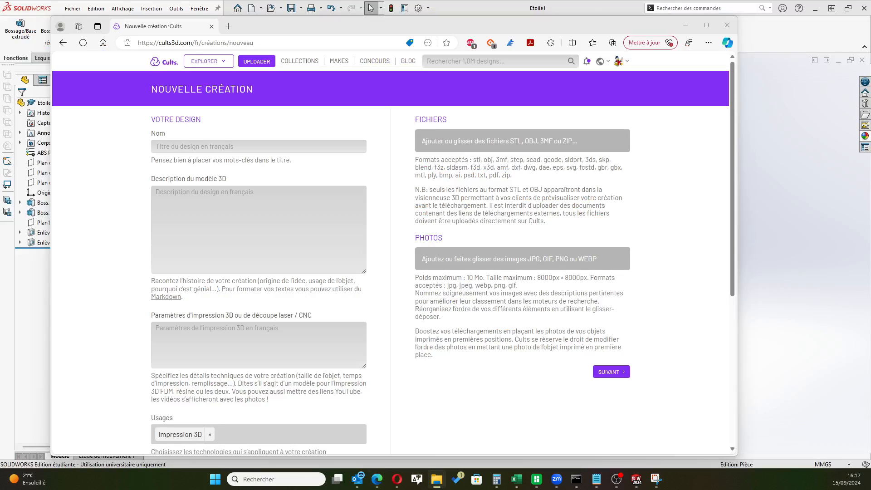
pyautogui.moveTo(480, 191); pyautogui.dragTo(487, 261)
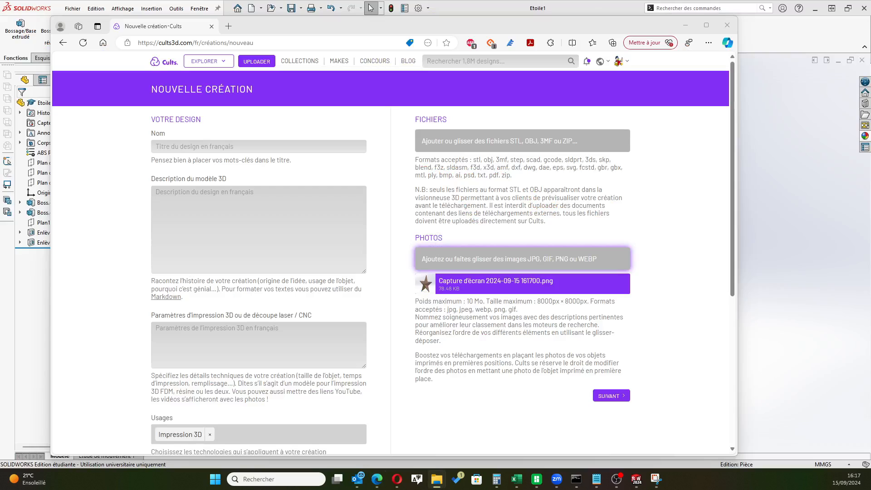
# Add Etoile1.3MF and Etoile1.SLDPRT from the Etoile de Noël folder in Objets 3D to the creation's model files
pyautogui.moveTo(870, 97); pyautogui.dragTo(381, 96)
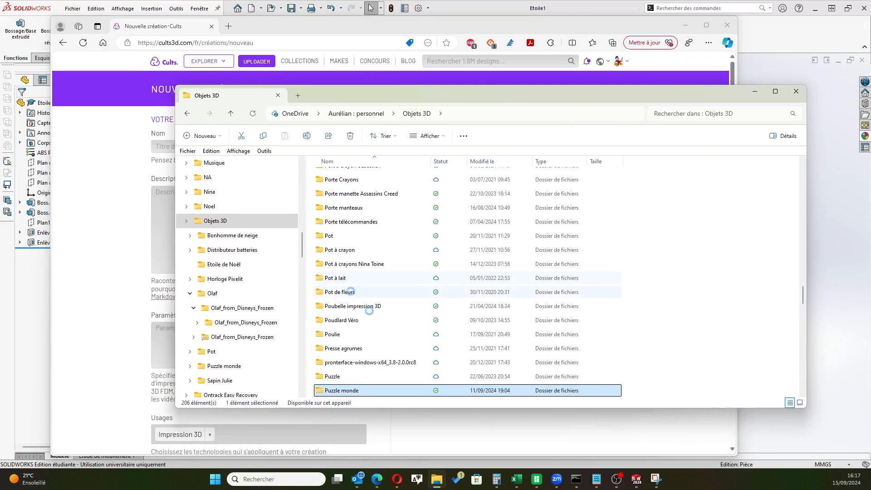
pyautogui.scroll(7, 377, 302)
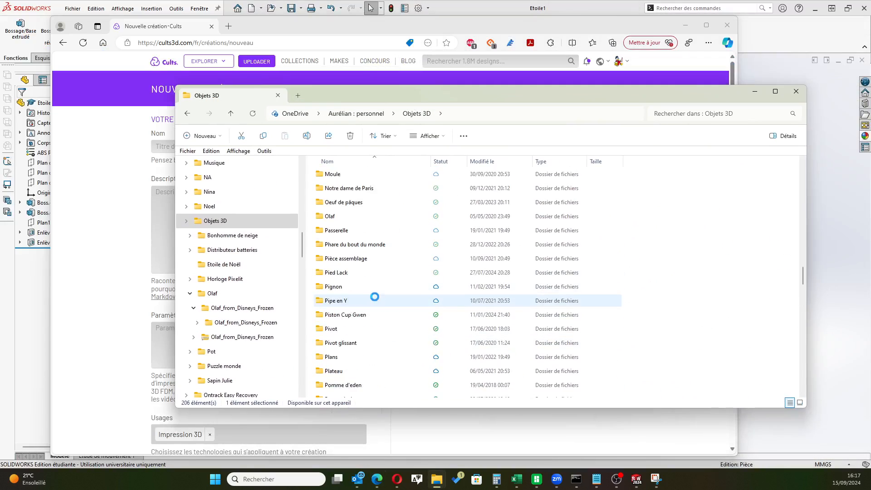
pyautogui.scroll(10, 374, 296)
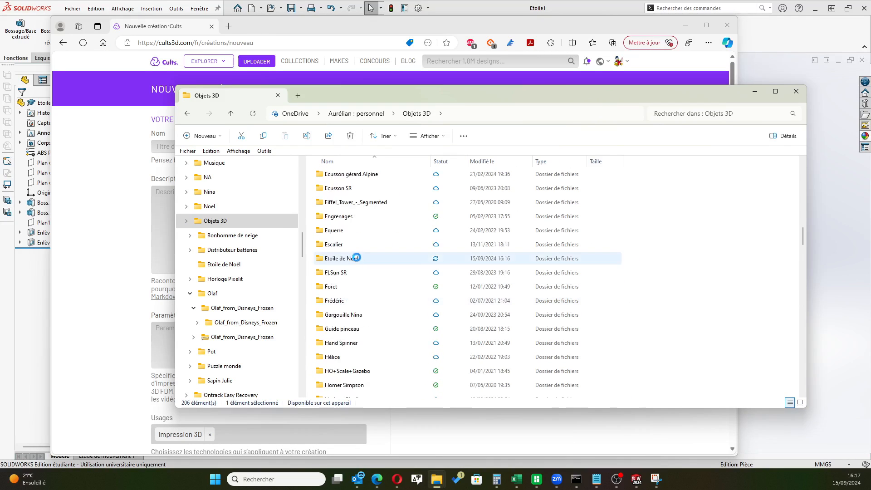
pyautogui.doubleClick(352, 259)
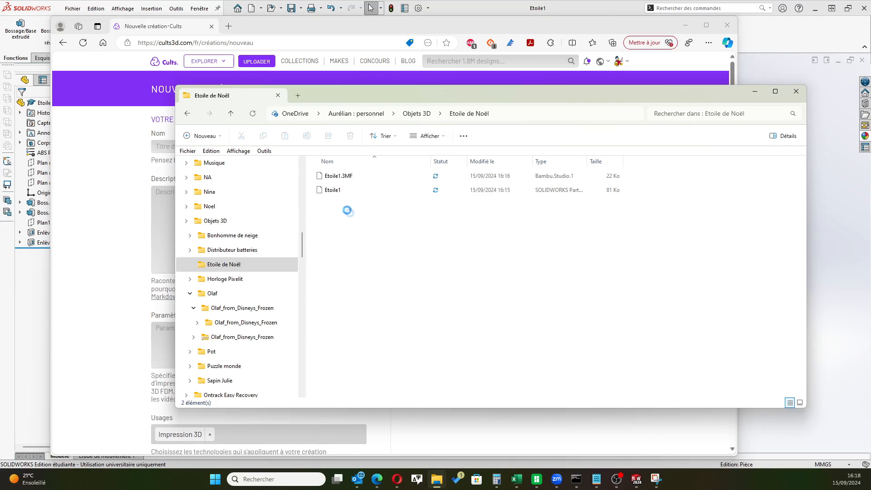
pyautogui.moveTo(381, 93); pyautogui.dragTo(411, 107)
pyautogui.moveTo(380, 252); pyautogui.dragTo(338, 181)
pyautogui.moveTo(393, 110); pyautogui.dragTo(870, 122)
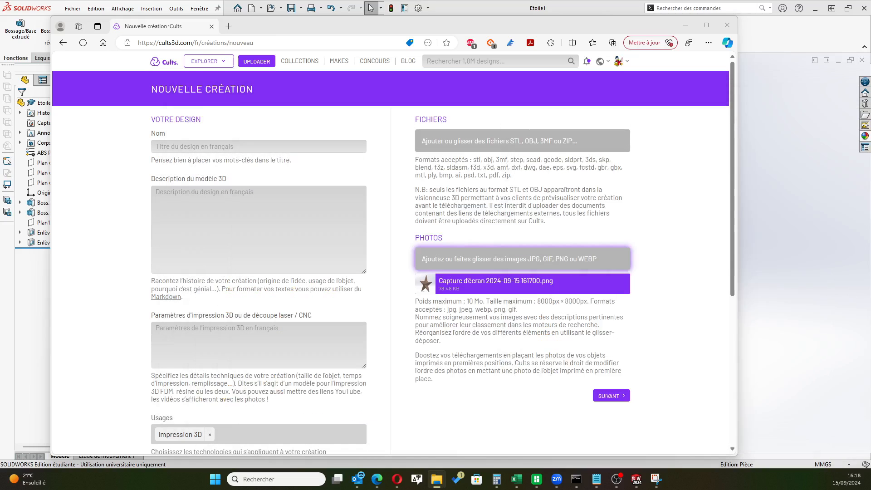
pyautogui.moveTo(433, 181); pyautogui.dragTo(461, 136)
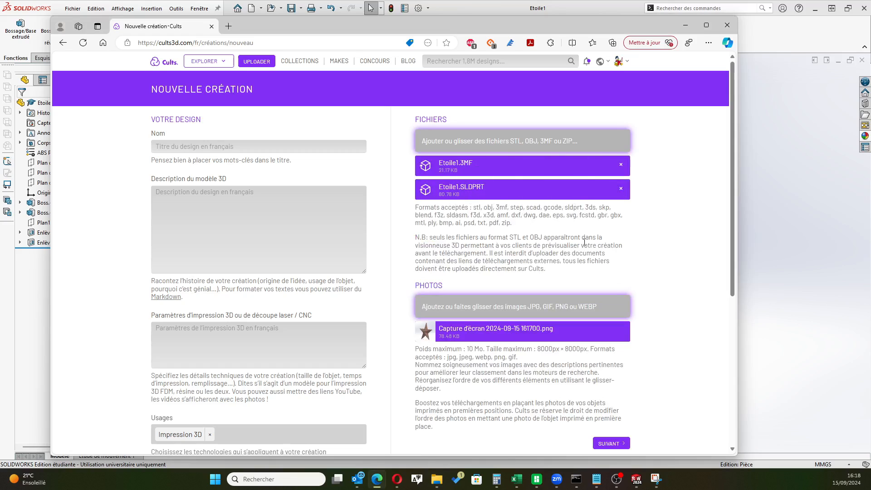
# Name the new design "Etoile de Noël"
pyautogui.click(221, 145)
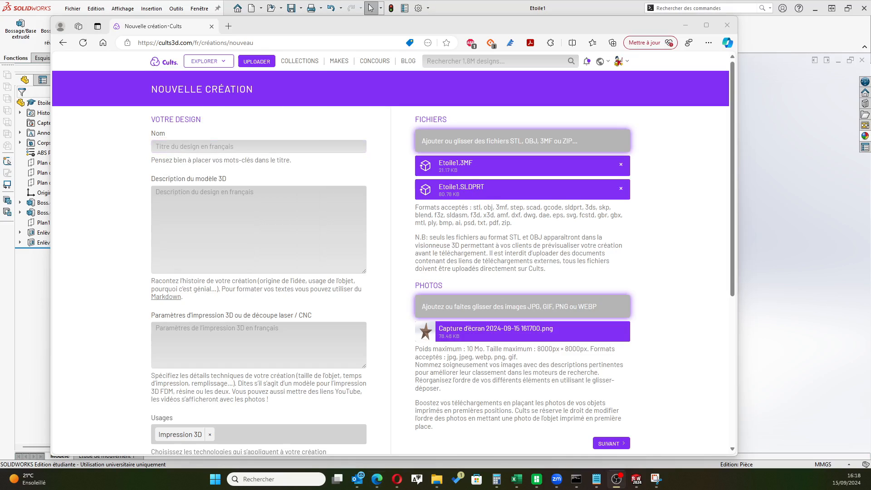
pyautogui.click(211, 144)
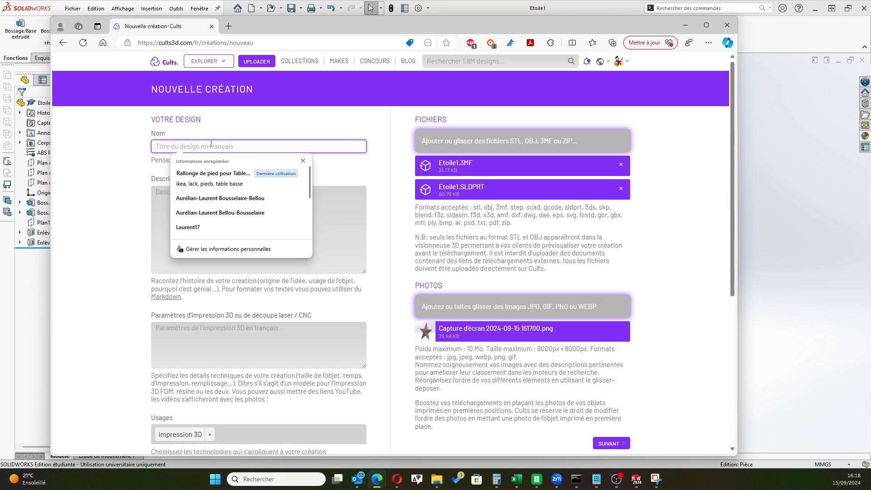
pyautogui.write('E')
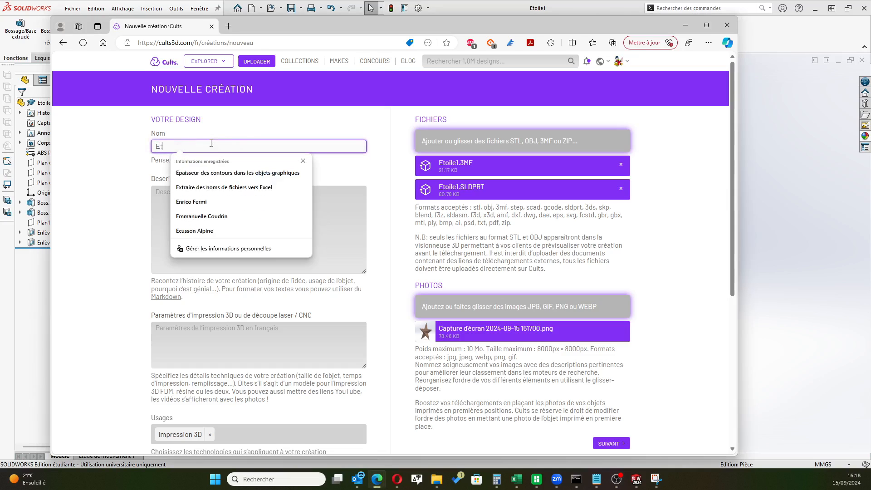
pyautogui.write('toile de Noël')
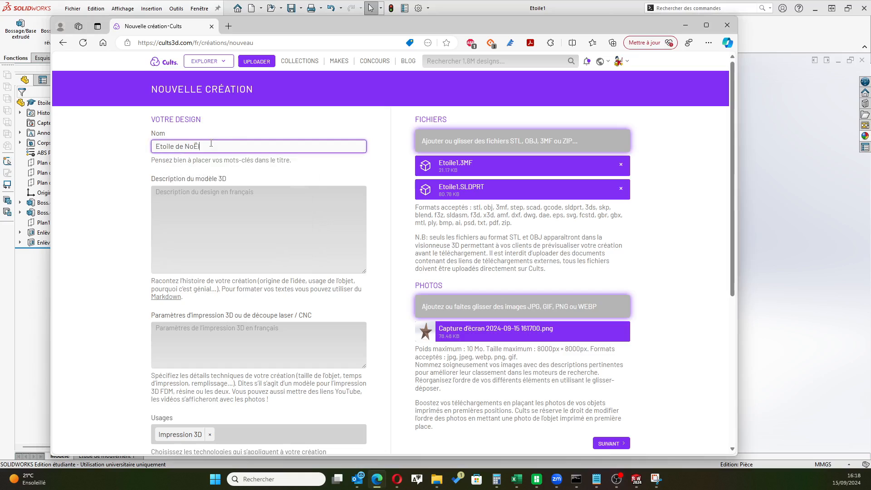
# Enter the model description "Décoration pour sapin de Noël avec accroche pour fil de laiton ou accroche automatique"
pyautogui.press('Tab')
pyautogui.write('Dé')
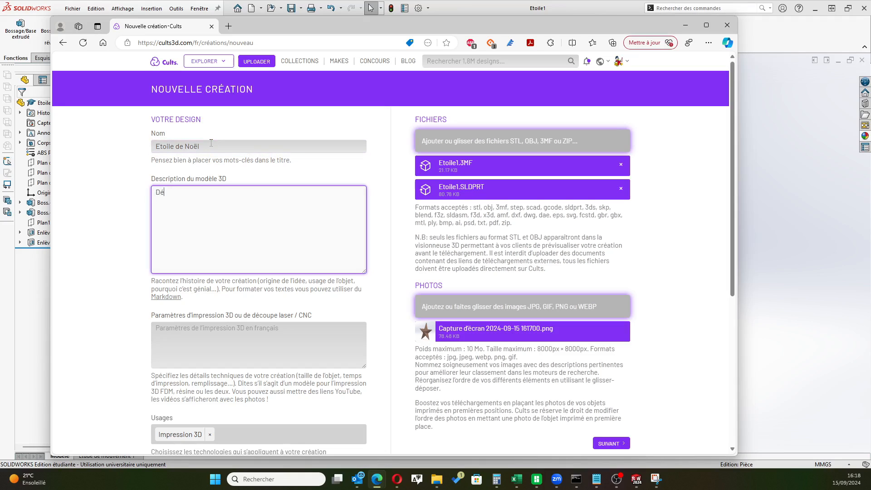
pyautogui.write('coration pour sapin de No')
pyautogui.write('el')
pyautogui.press('BackSpace')
pyautogui.press('BackSpace')
pyautogui.write('avec accroche pour')
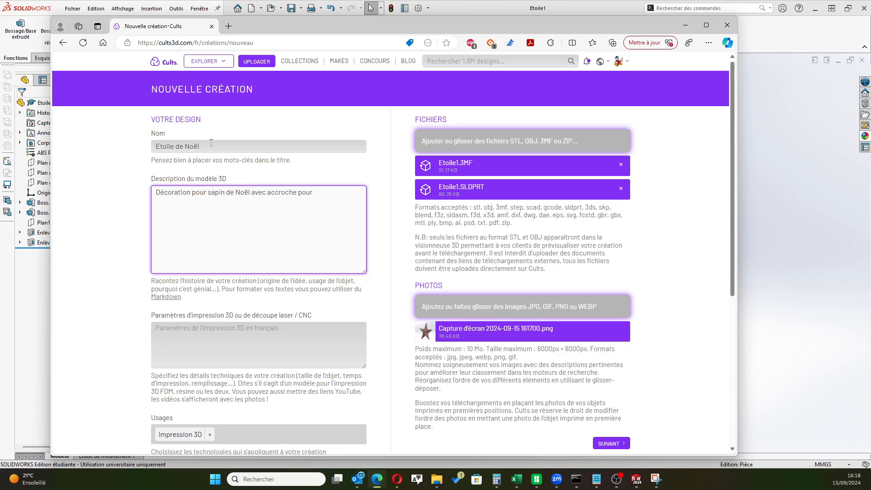
pyautogui.write('fil de laiton ou accroche automatique')
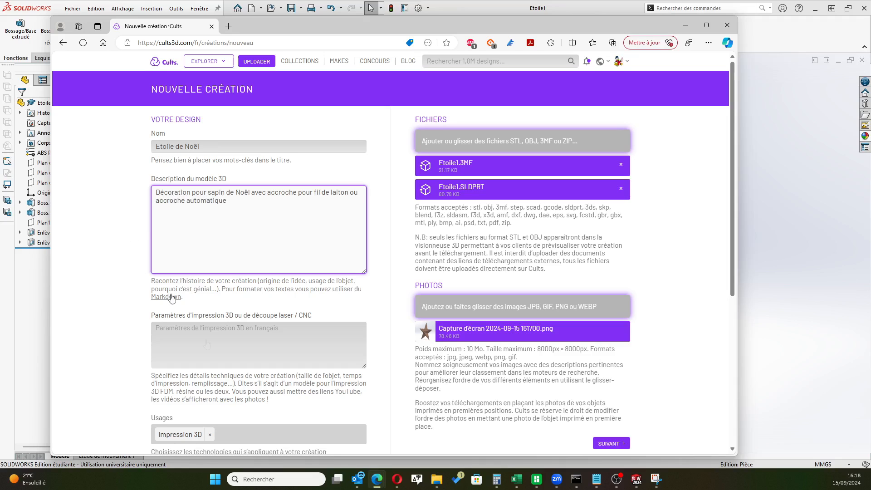
# Enter the 3D printing settings "Impression sans support" and, on a second line, "Privilégier le PETG pour une plus grande durabilité"
pyautogui.click(208, 340)
pyautogui.scroll(-1, 128, 260)
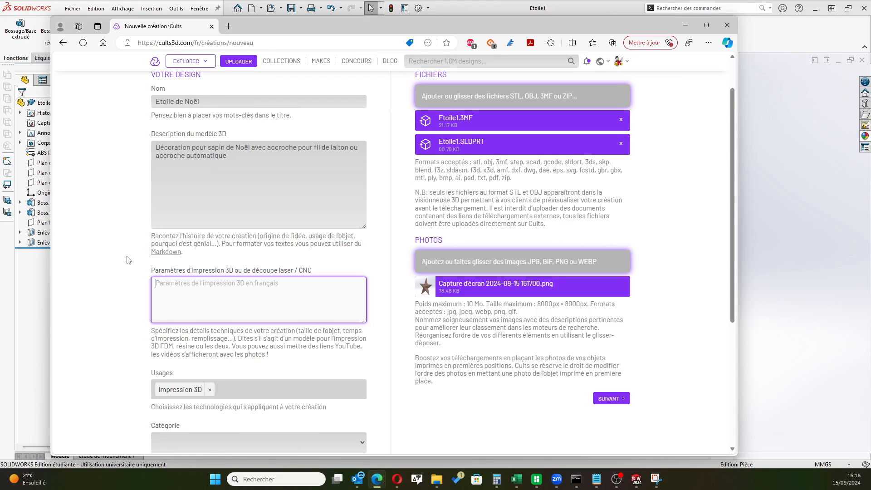
pyautogui.write('Imp')
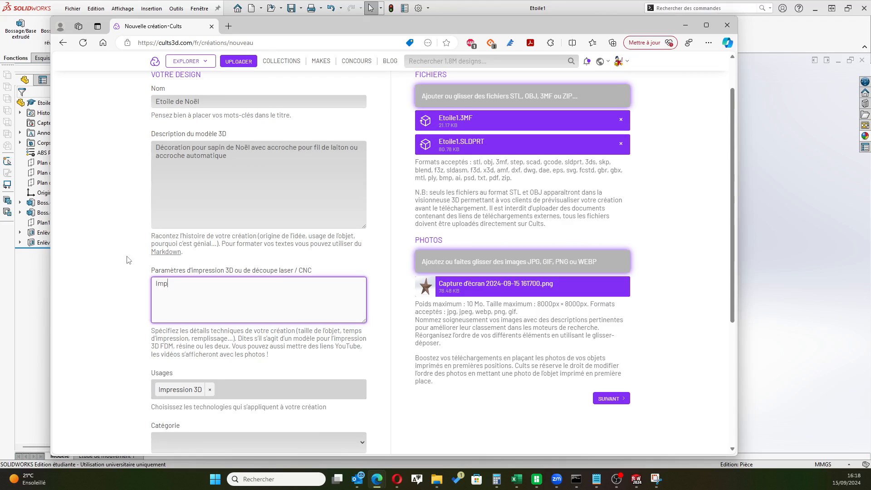
pyautogui.write('ression sans support')
pyautogui.press('Return')
pyautogui.write('Privilégier ')
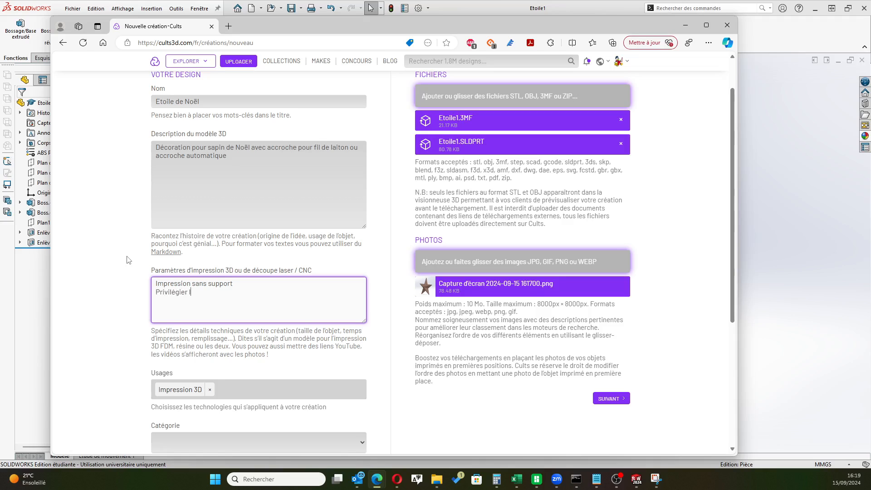
pyautogui.write('le PETG pour une plus d')
pyautogui.write('rande durabilité')
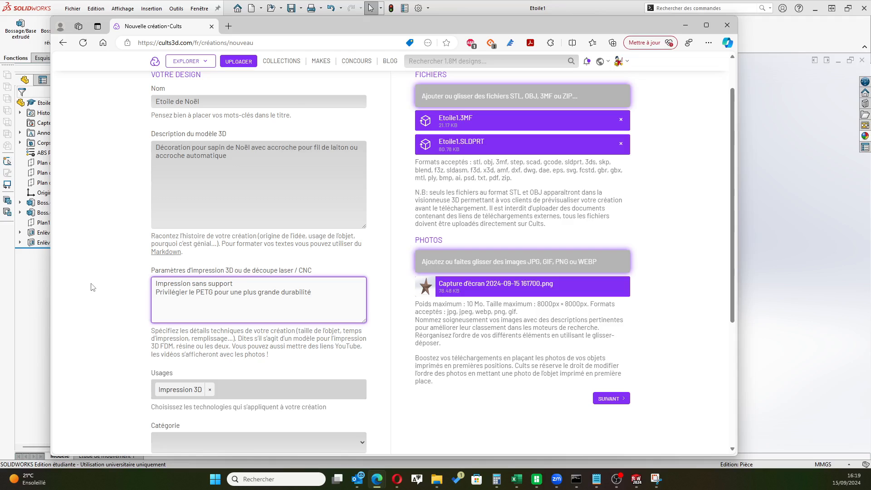
# Set the design's category to Maison
pyautogui.scroll(-3, 99, 277)
pyautogui.click(179, 306)
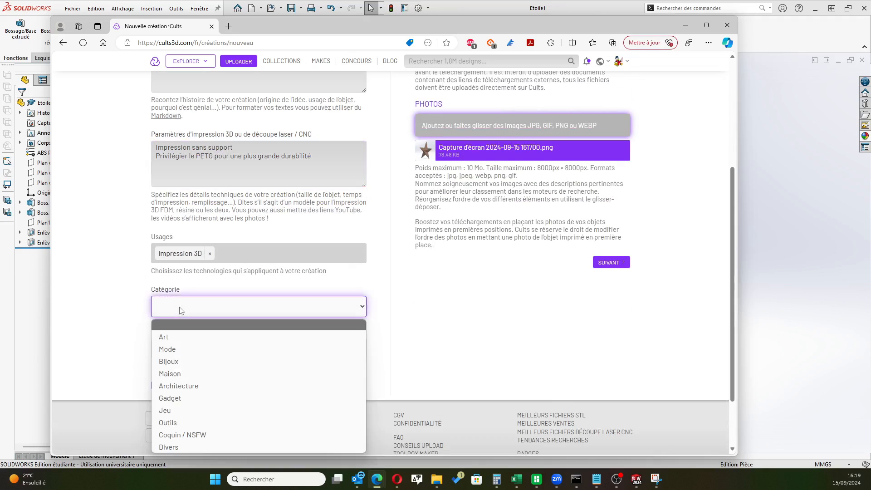
pyautogui.scroll(-2, 190, 307)
pyautogui.click(207, 236)
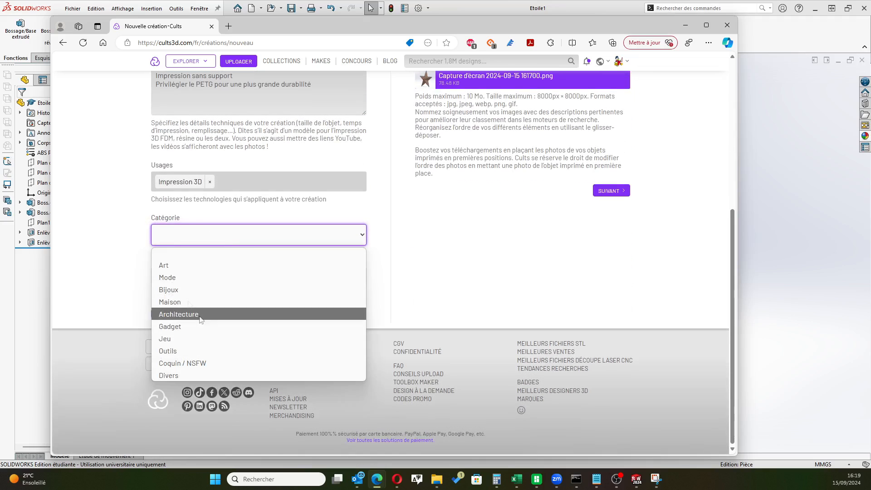
pyautogui.click(195, 301)
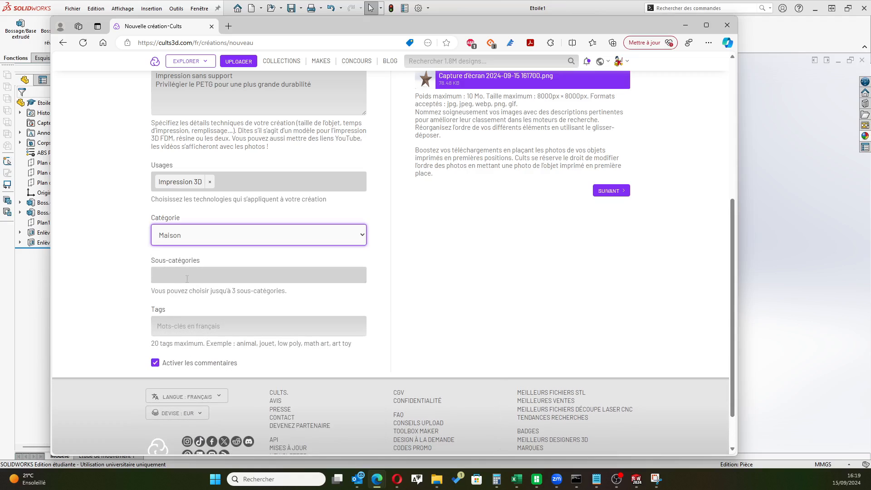
# Add Décoration intérieure as the design's subcategory
pyautogui.click(187, 278)
pyautogui.scroll(-1, 259, 316)
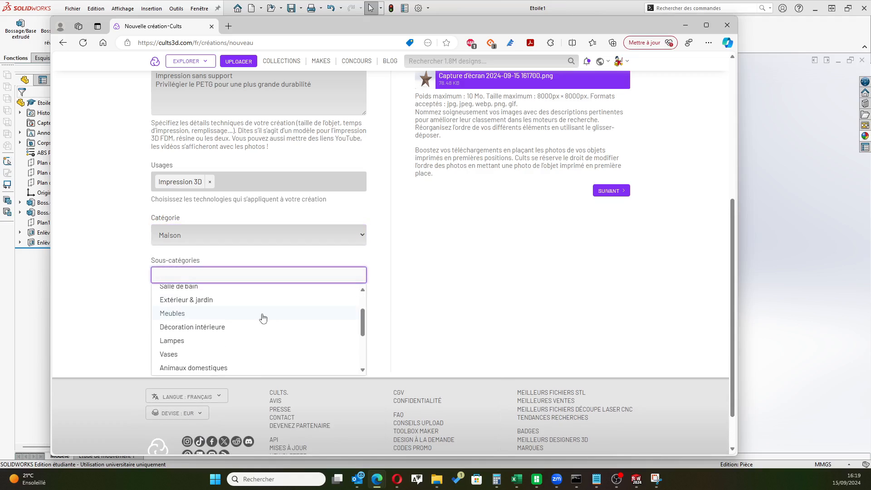
pyautogui.click(235, 326)
pyautogui.scroll(-3, 229, 335)
pyautogui.scroll(-2, 265, 327)
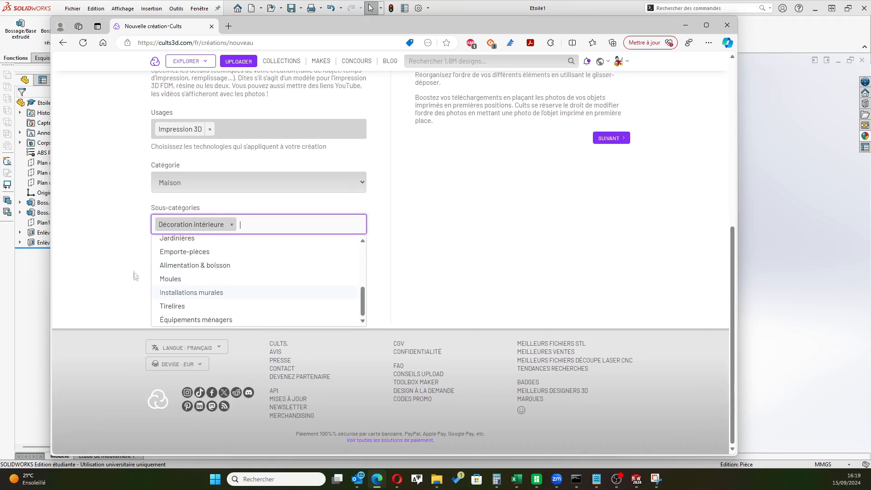
pyautogui.click(129, 263)
# Enter the tags "Noël, Christmas, sapin" and continue to the design's sharing settings
pyautogui.click(185, 282)
pyautogui.write('Noël,')
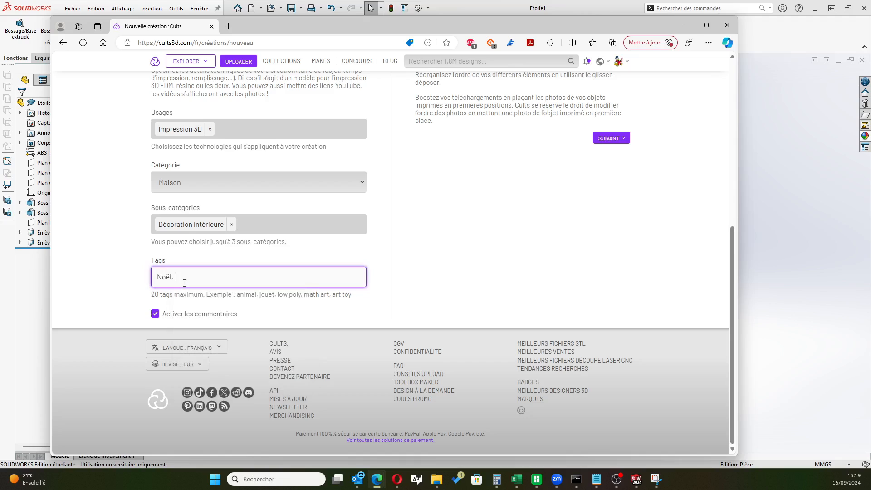
pyautogui.write(' Christmas, sapin')
pyautogui.click(443, 272)
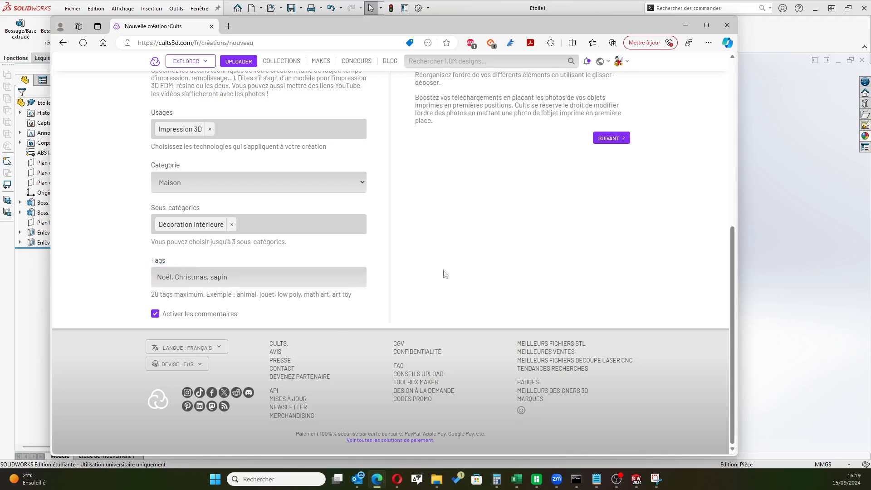
pyautogui.scroll(3, 431, 275)
pyautogui.scroll(3, 419, 278)
pyautogui.click(608, 411)
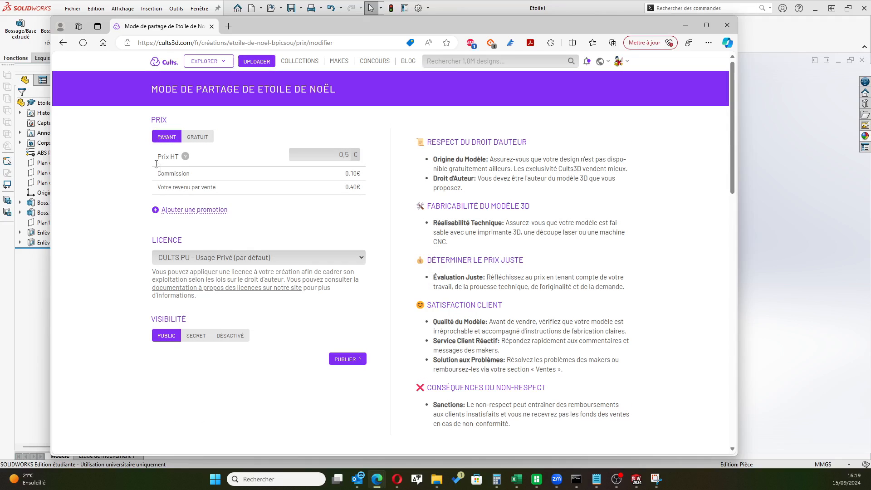
# Publish the design free of charge under the CC BY-NC-SA licence, with public visibility
pyautogui.click(196, 137)
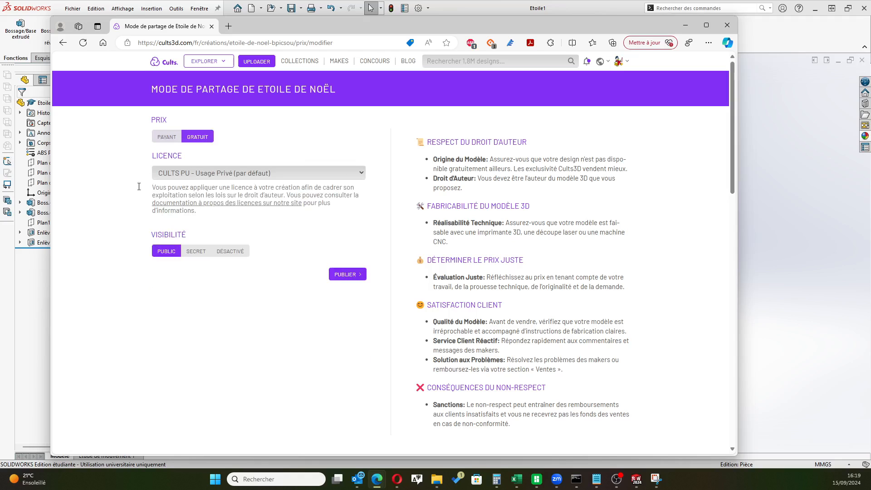
pyautogui.click(216, 174)
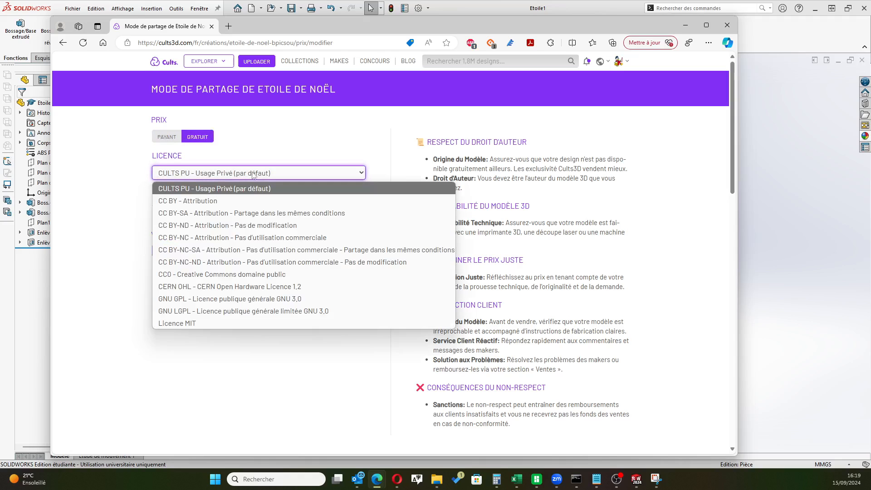
pyautogui.click(293, 250)
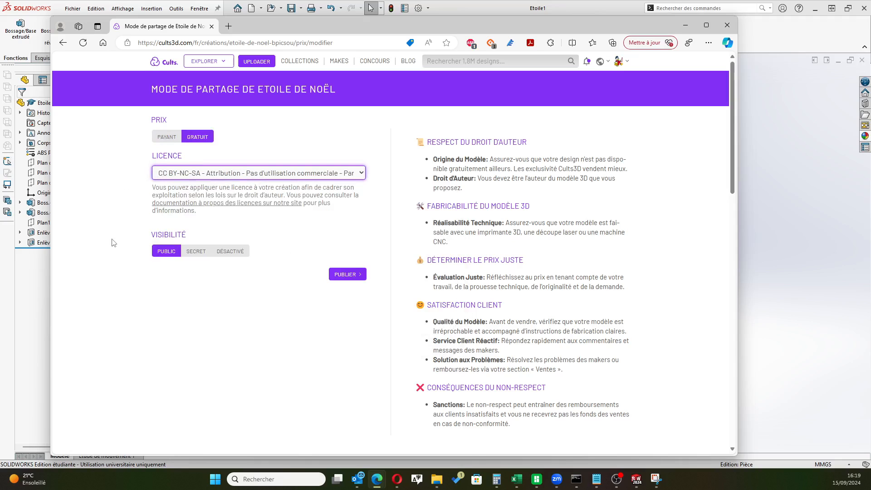
pyautogui.click(346, 276)
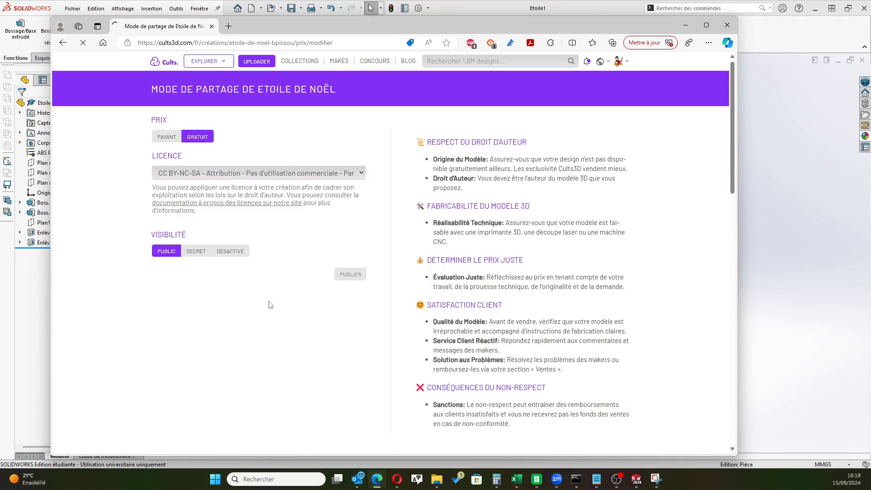